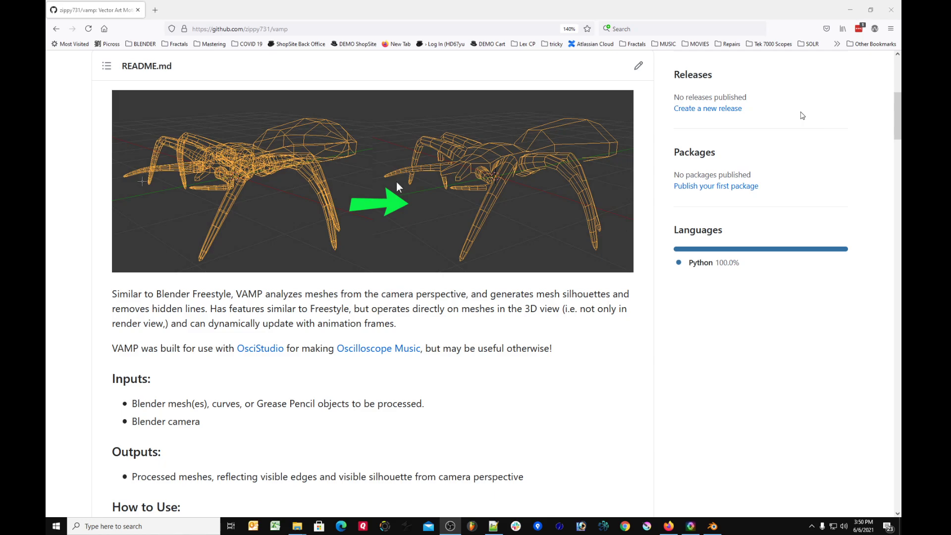
# Switch to Blender, add a camera to the scene and look at the cube through it
pyautogui.click(850, 10)
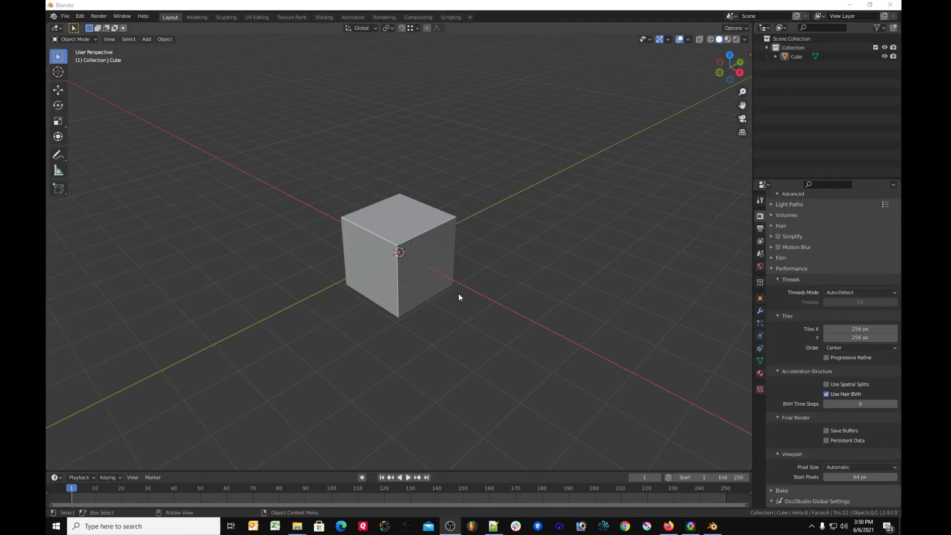
pyautogui.moveTo(527, 288); pyautogui.dragTo(550, 260, button='middle')
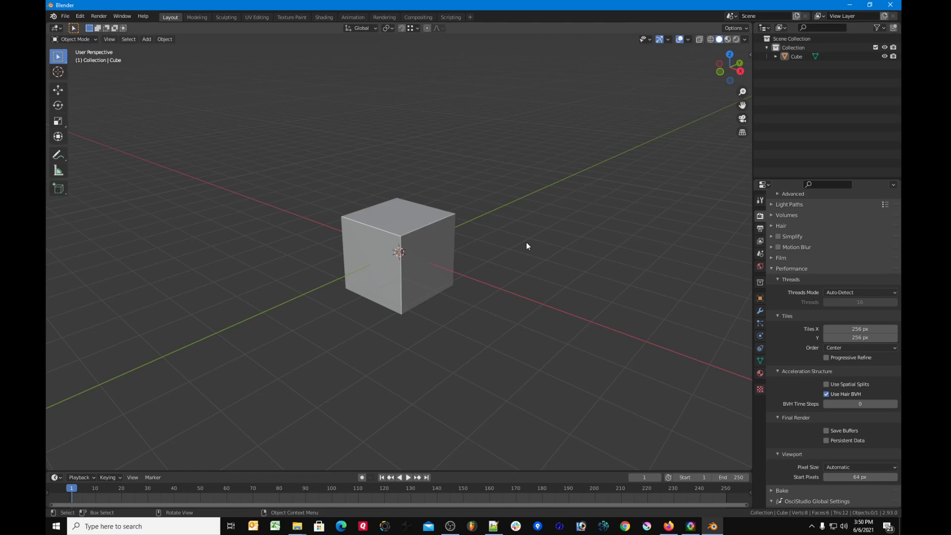
pyautogui.hotkey('shift', 'a')
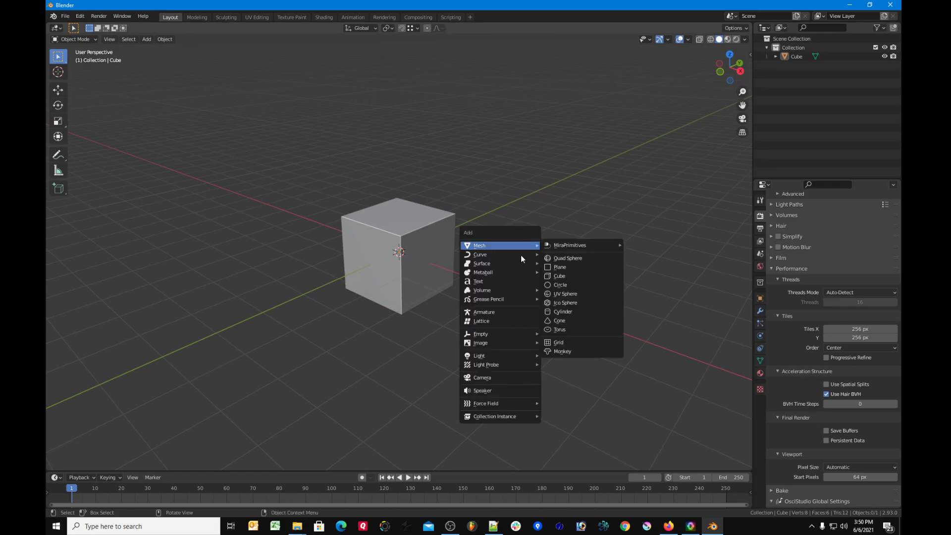
pyautogui.click(497, 377)
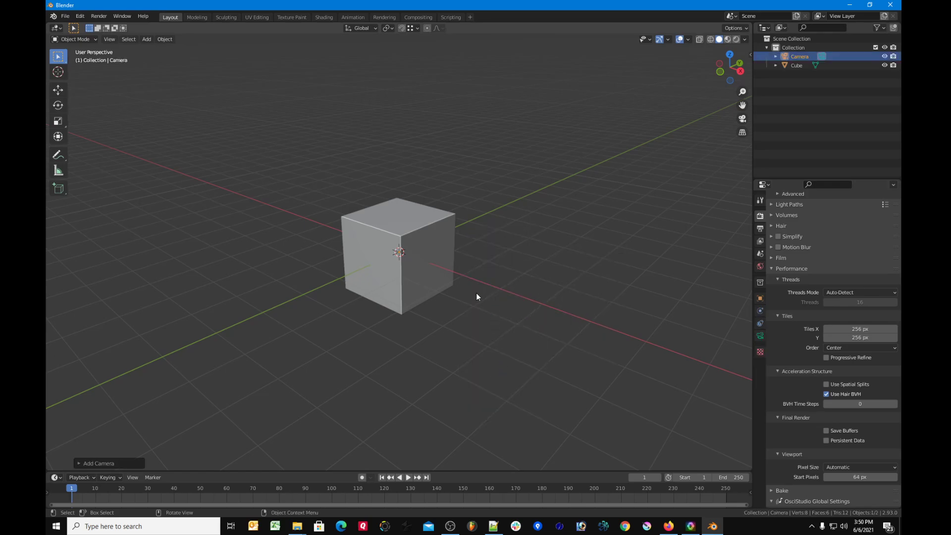
pyautogui.press('KP_0')
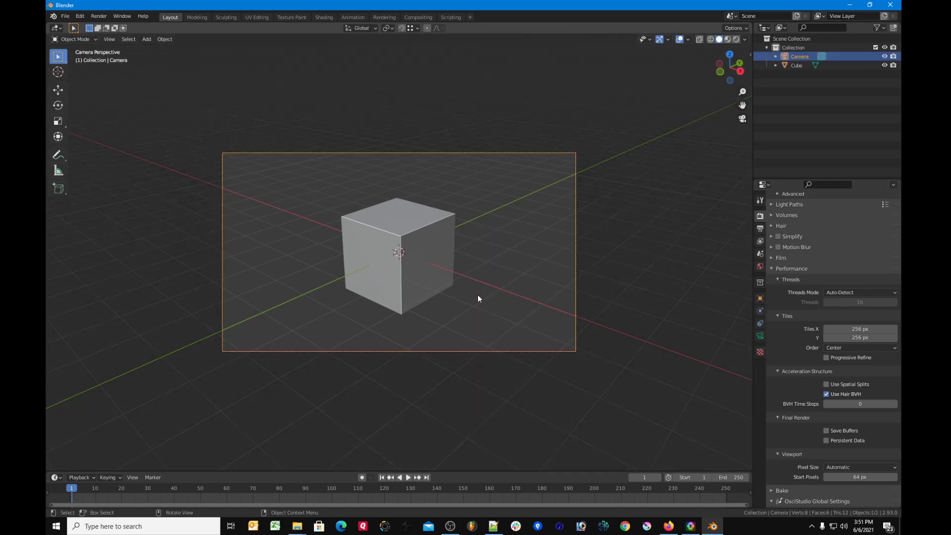
pyautogui.press('KP_0')
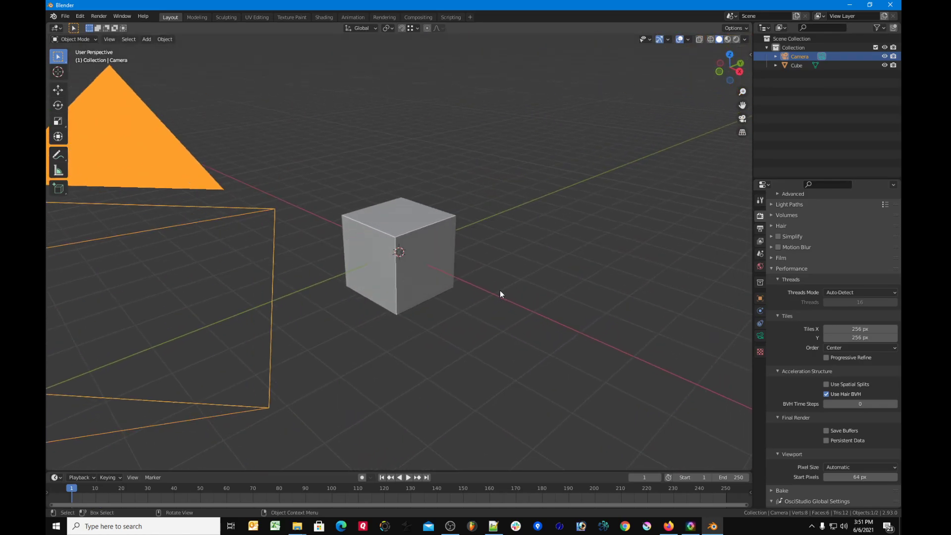
pyautogui.press('KP_0')
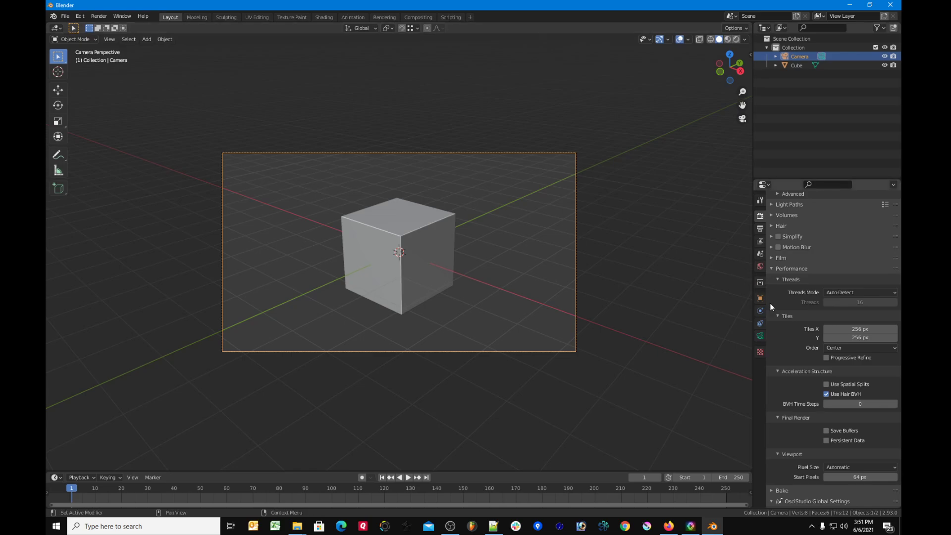
# Search the add-ons in the preferences for "vamp" and enable the Development: vamp_293 add-on
pyautogui.click(78, 18)
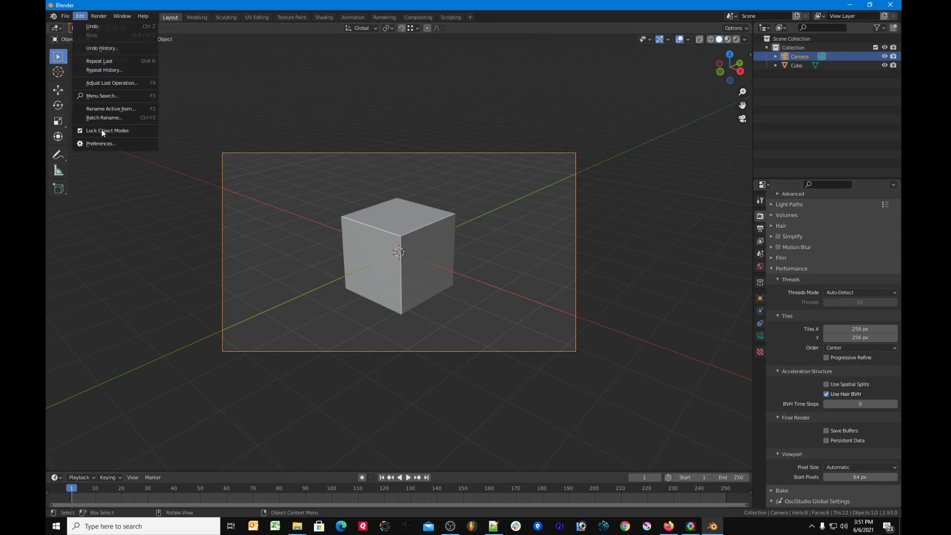
pyautogui.click(105, 145)
pyautogui.moveTo(240, 29); pyautogui.dragTo(347, 69)
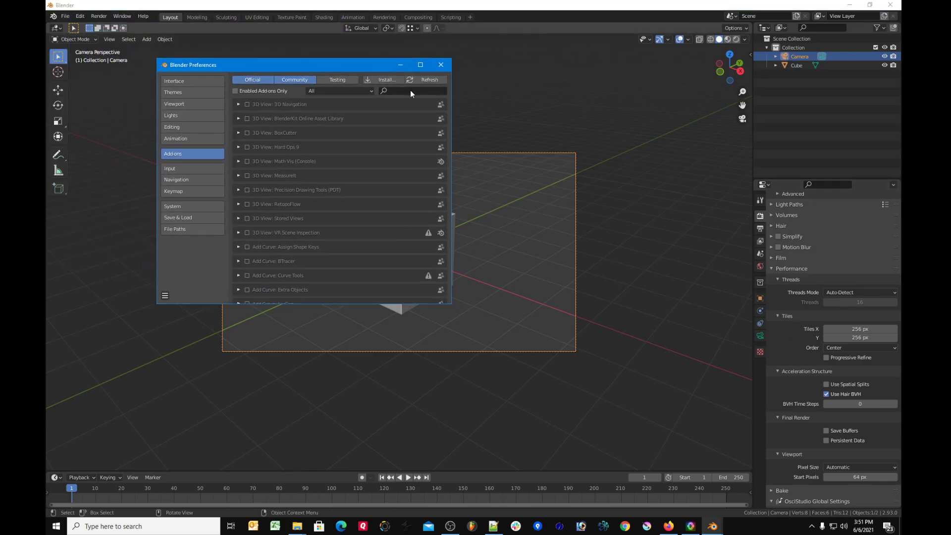
pyautogui.click(417, 92)
pyautogui.write('vamp')
pyautogui.press('Return')
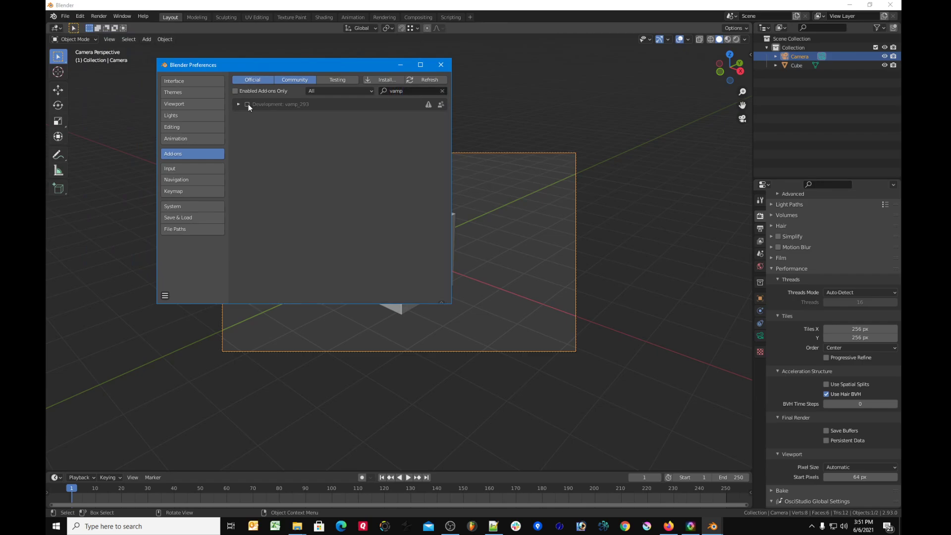
pyautogui.click(247, 104)
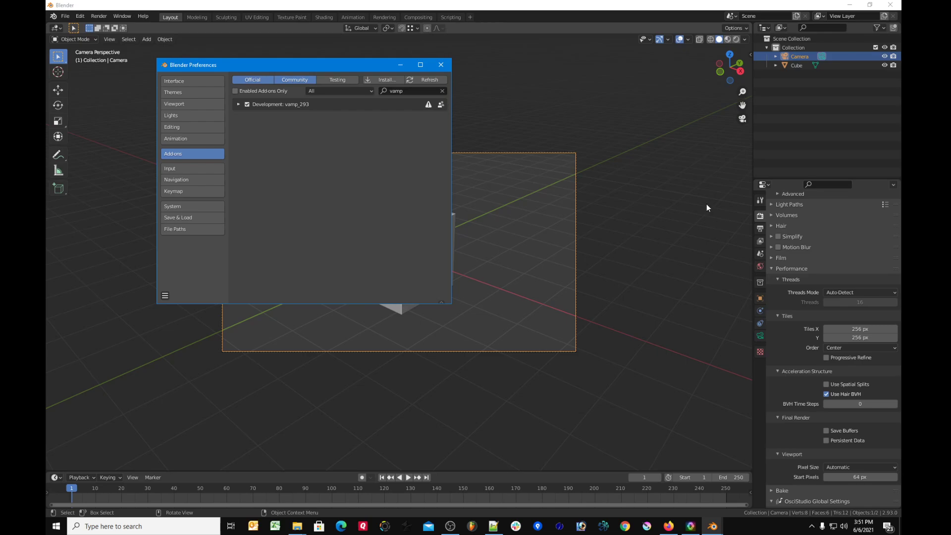
# Collapse the other render property sections, expand VAMP Settings and close the preferences window
pyautogui.click(769, 268)
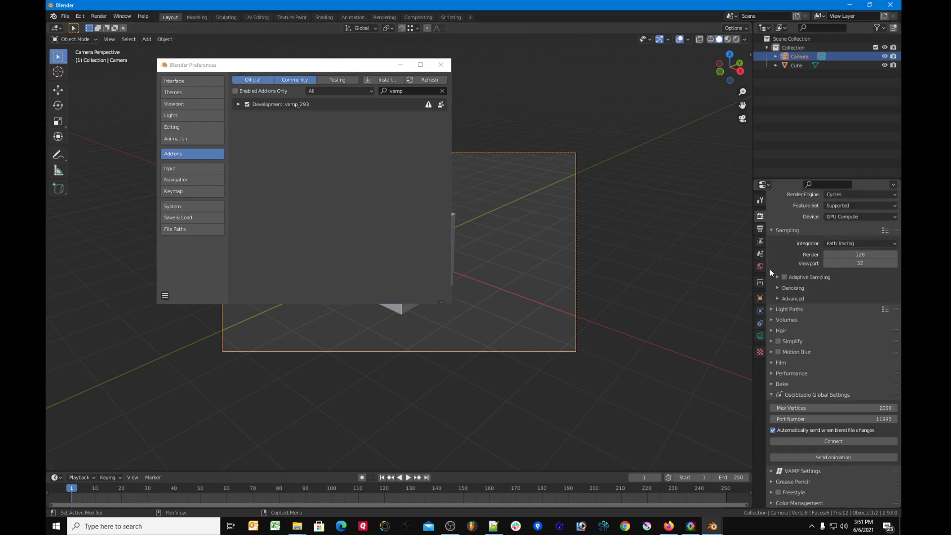
pyautogui.click(774, 229)
pyautogui.click(777, 346)
pyautogui.click(809, 357)
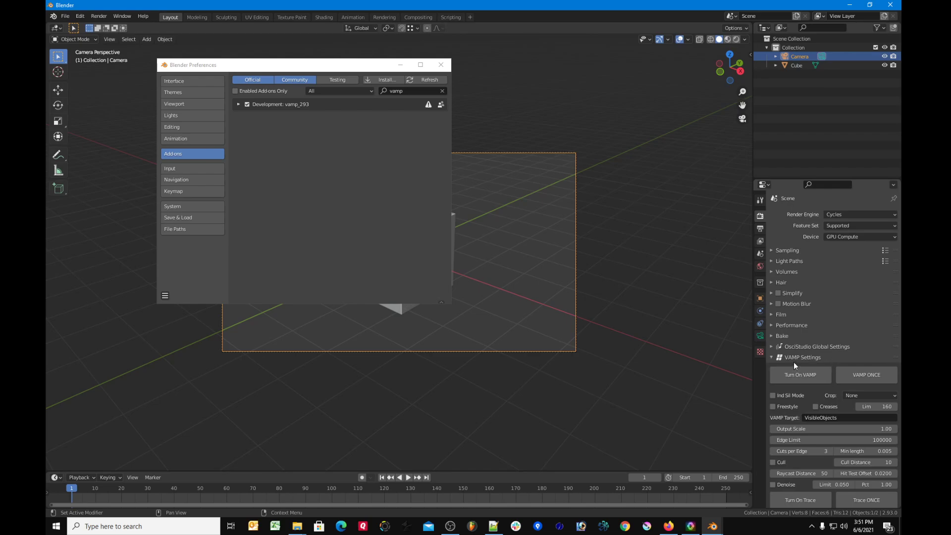
pyautogui.moveTo(383, 65); pyautogui.dragTo(355, 61)
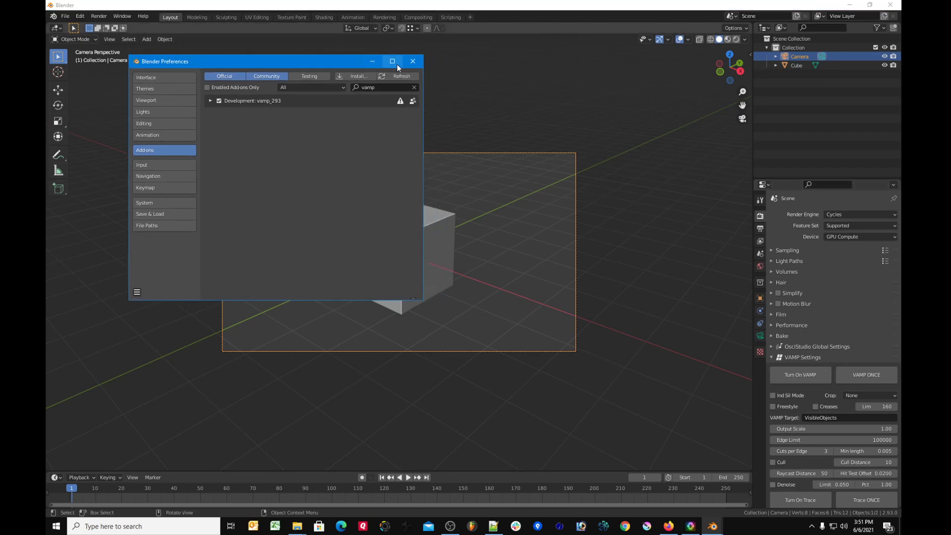
pyautogui.click(412, 62)
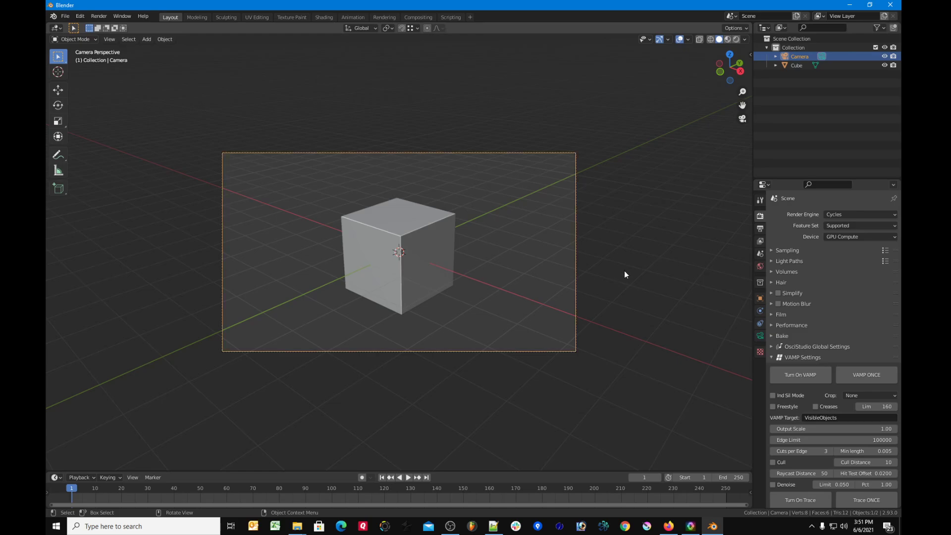
# Move the cube into a new collection named VampInput
pyautogui.click(800, 65)
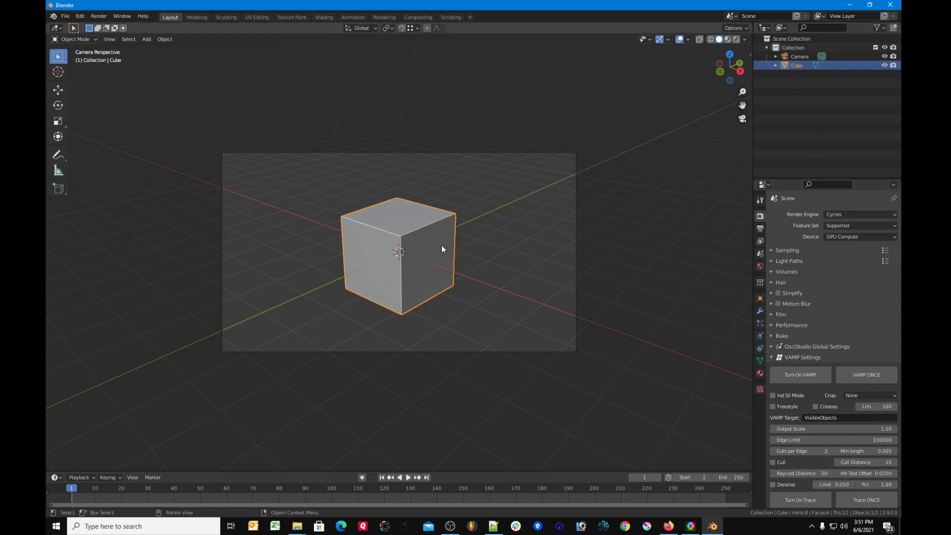
pyautogui.click(608, 267)
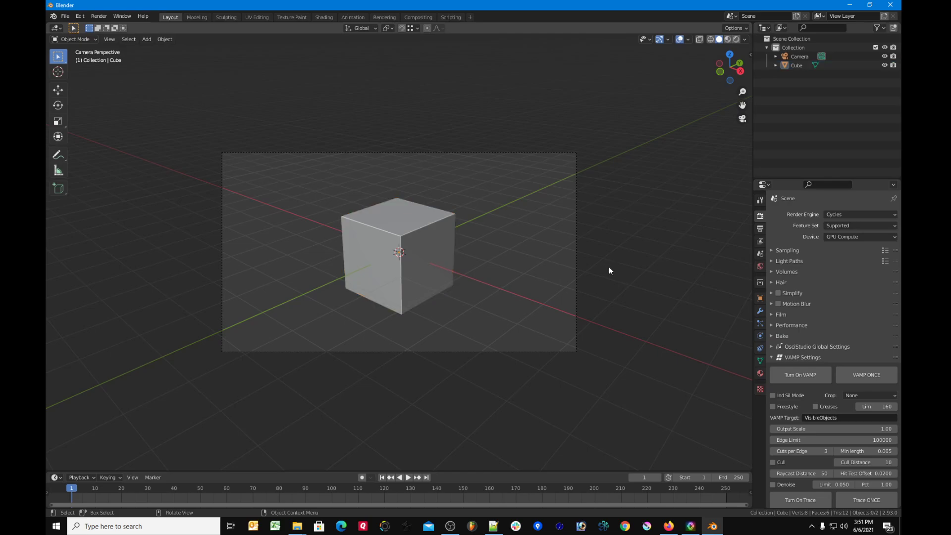
pyautogui.click(429, 238)
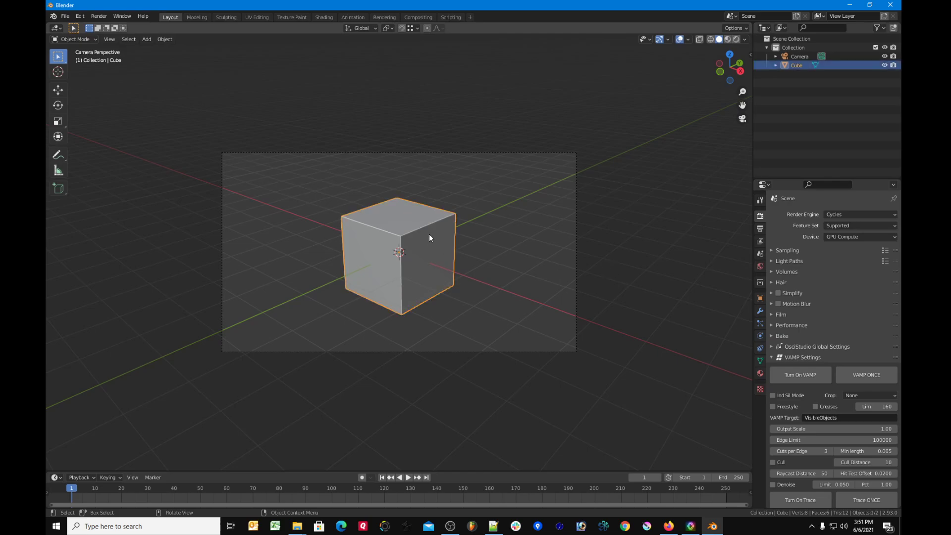
pyautogui.press('m')
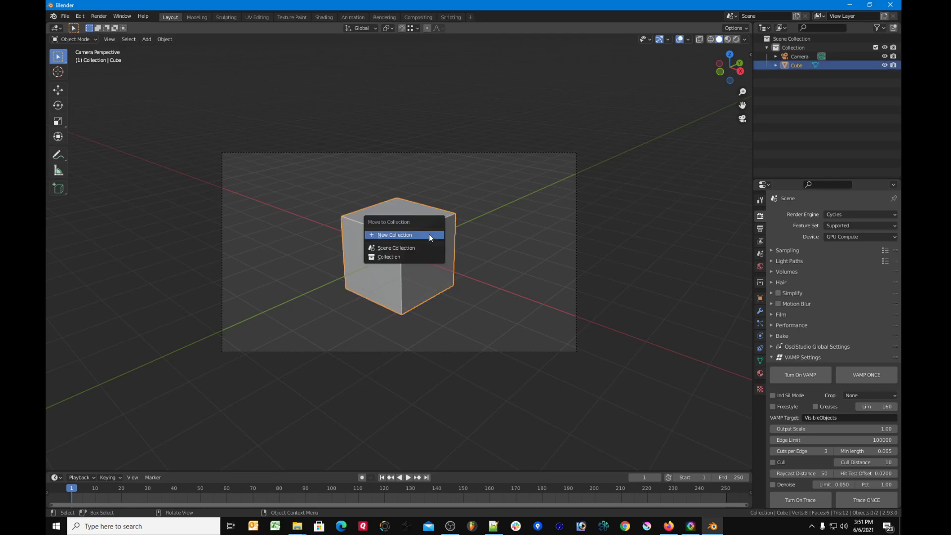
pyautogui.click(429, 234)
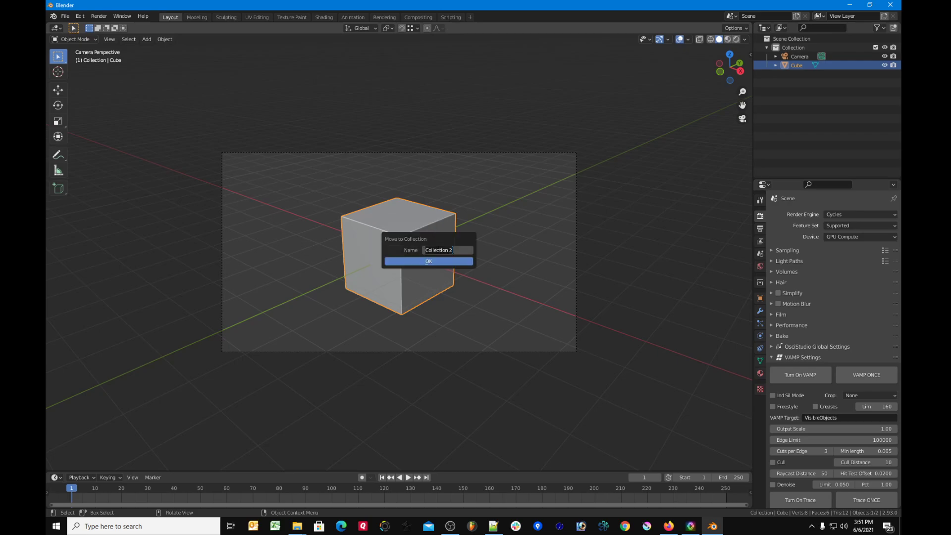
pyautogui.write('VampInput')
pyautogui.click(450, 260)
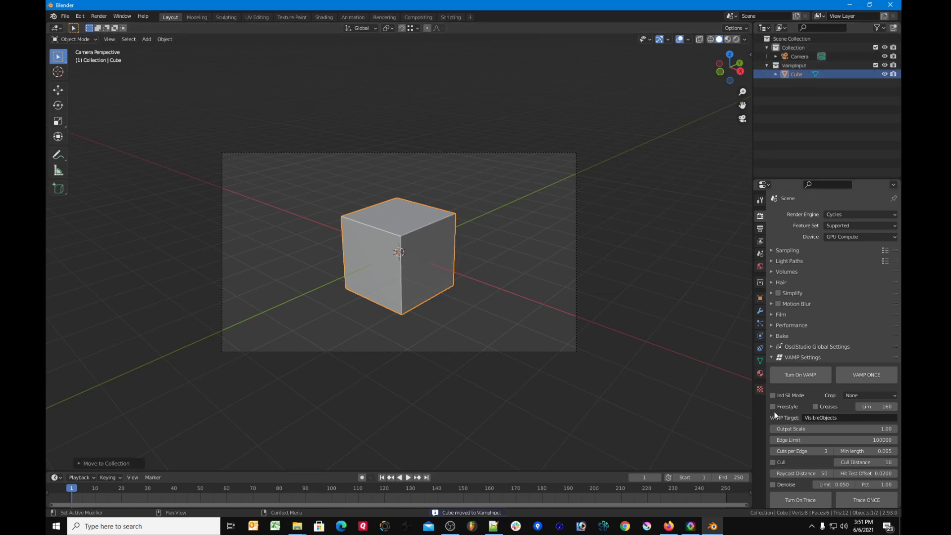
# Set the VAMP target to VampInput and run VAMP once on it
pyautogui.click(847, 418)
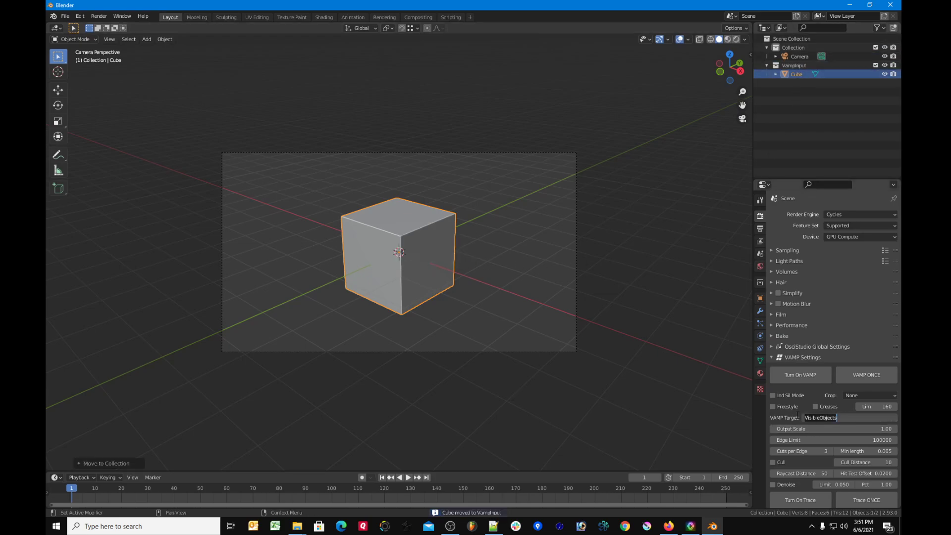
pyautogui.write('Vamp')
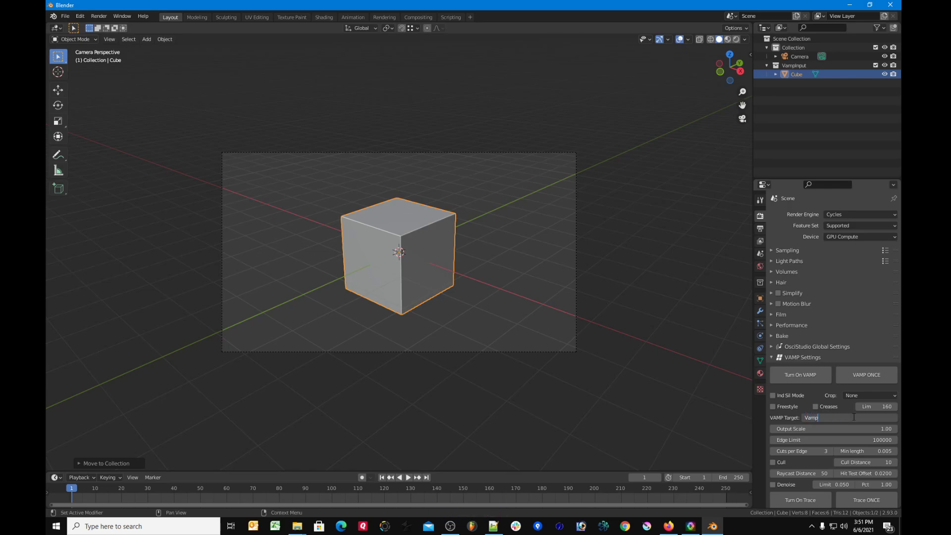
pyautogui.write('Input')
pyautogui.press('Return')
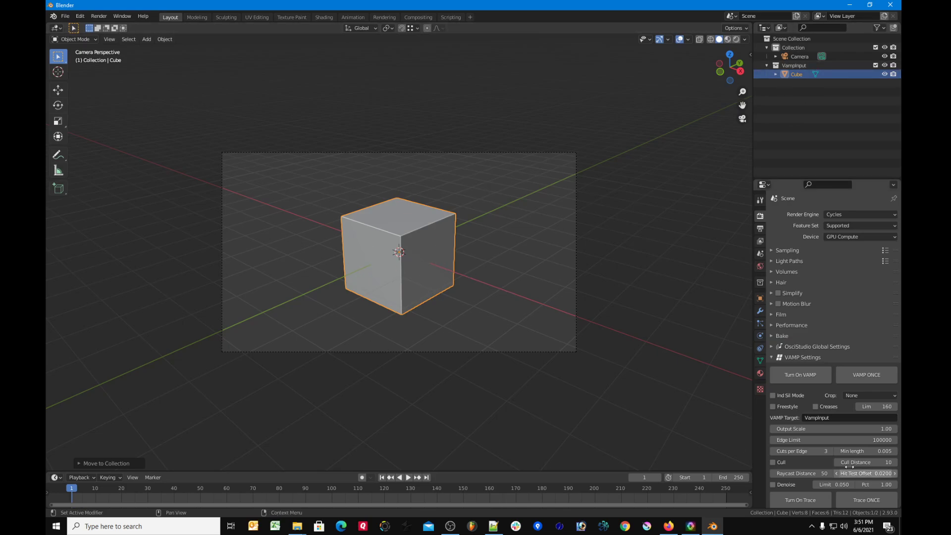
pyautogui.click(873, 373)
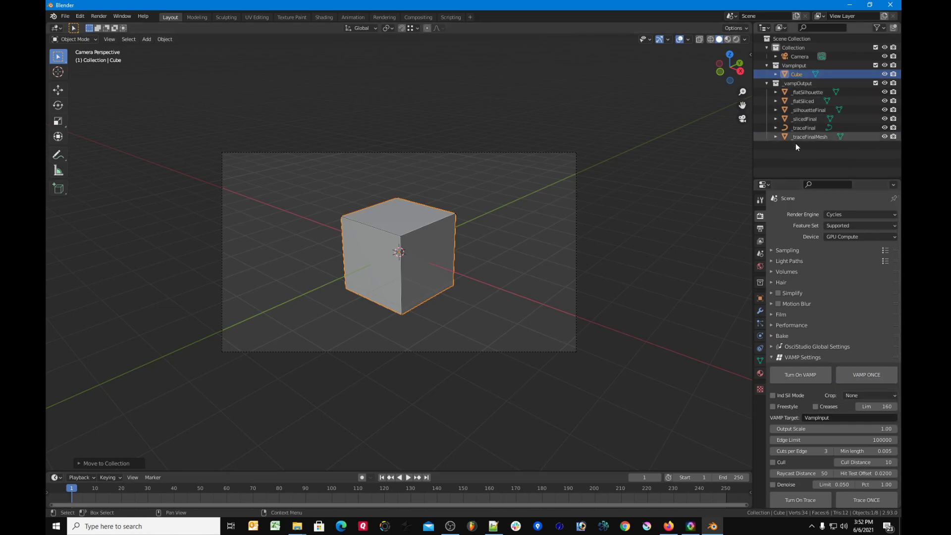
# Hide the VampInput collection and every object in _vampOutput except _silhouetteFinal and _slicedFinal
pyautogui.click(677, 183)
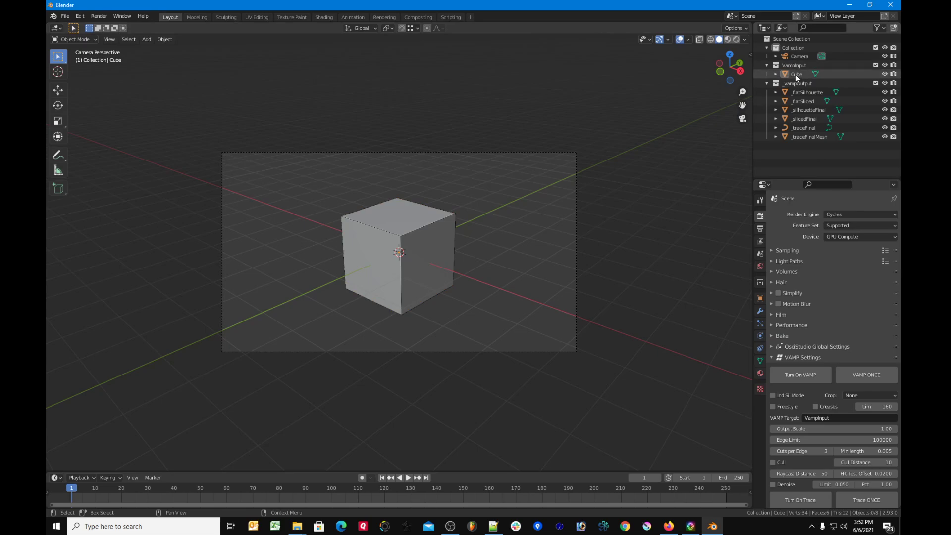
pyautogui.click(884, 65)
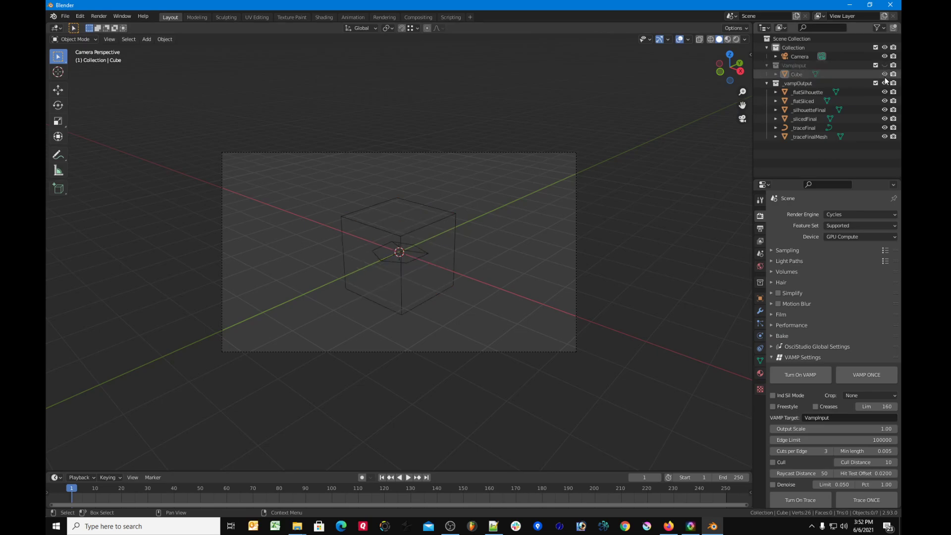
pyautogui.click(884, 82)
pyautogui.click(885, 83)
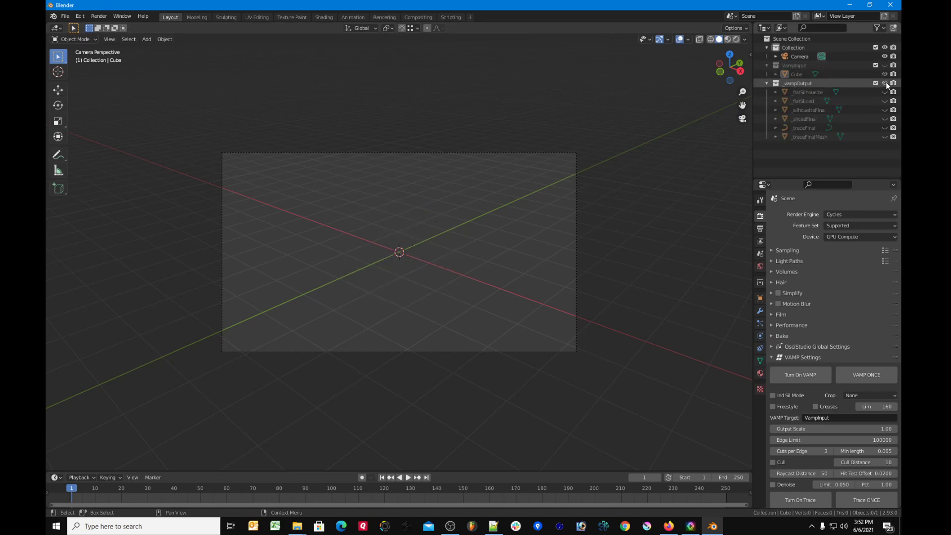
pyautogui.click(885, 119)
pyautogui.click(884, 110)
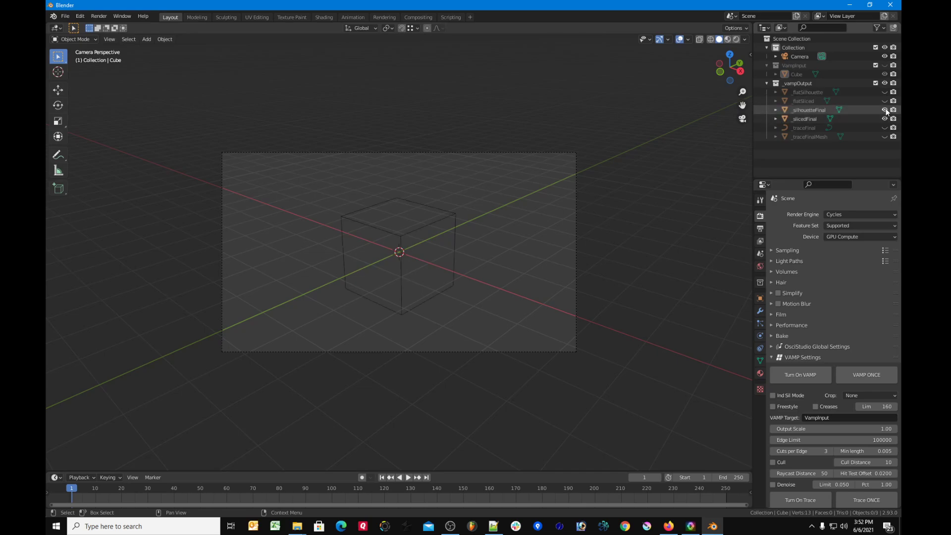
# Select _silhouetteFinal and _slicedFinal in turn to compare their edges, and hide _silhouetteFinal to inspect the sliced mesh outside the camera view
pyautogui.click(455, 233)
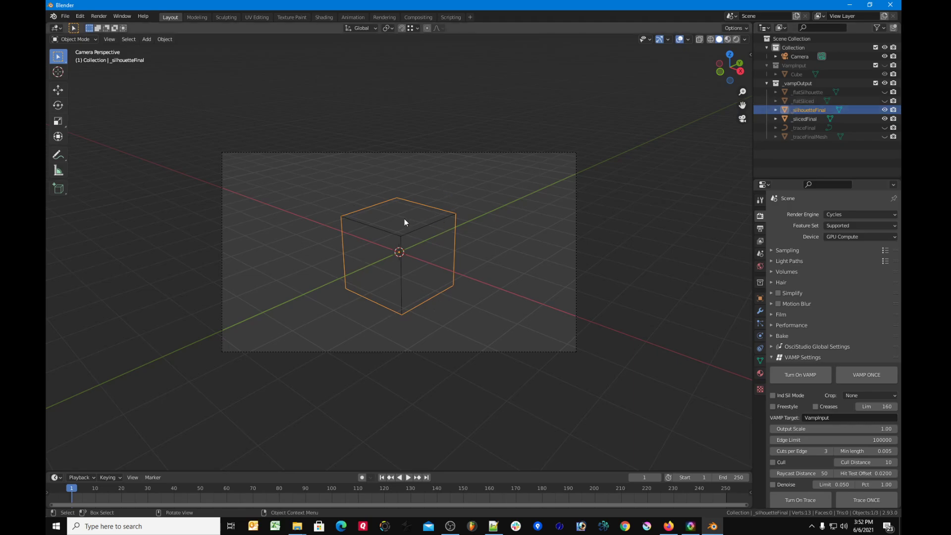
pyautogui.click(812, 118)
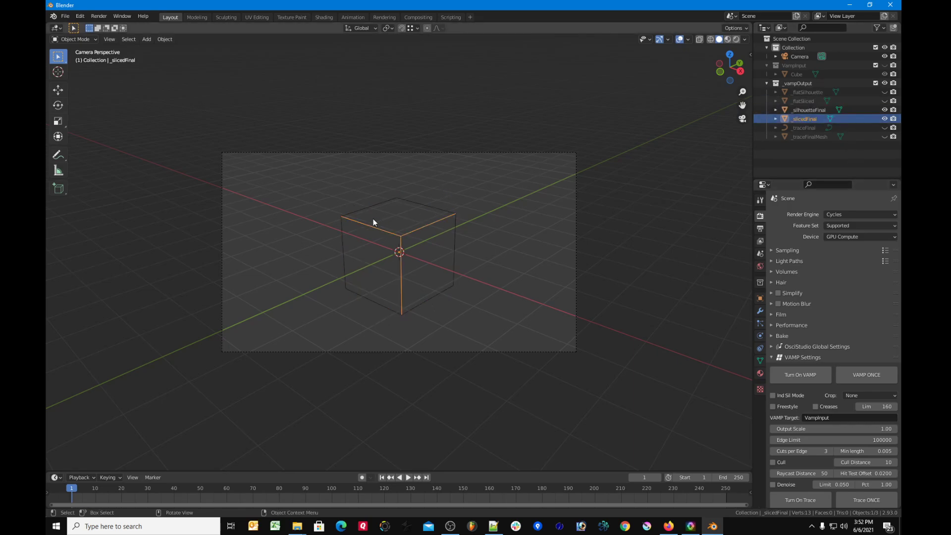
pyautogui.click(884, 109)
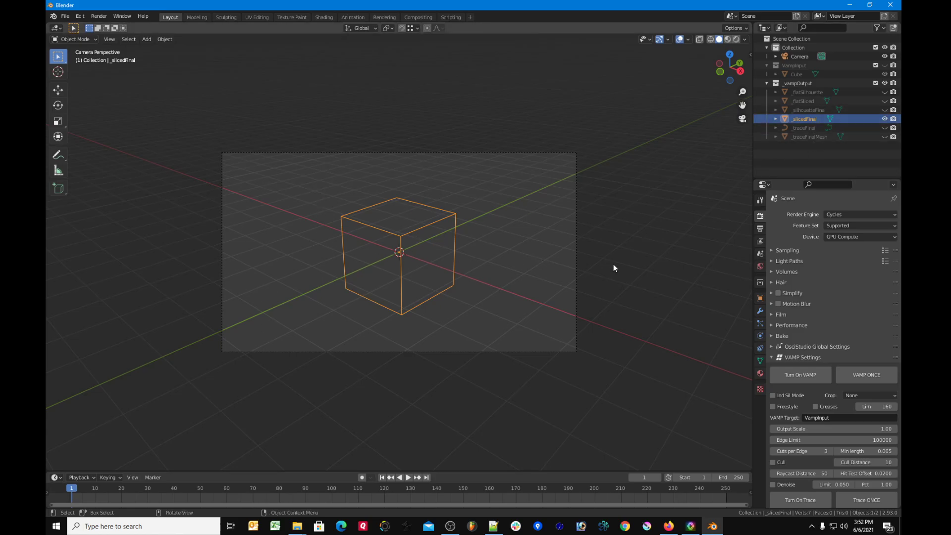
pyautogui.moveTo(614, 280); pyautogui.dragTo(528, 268, button='middle')
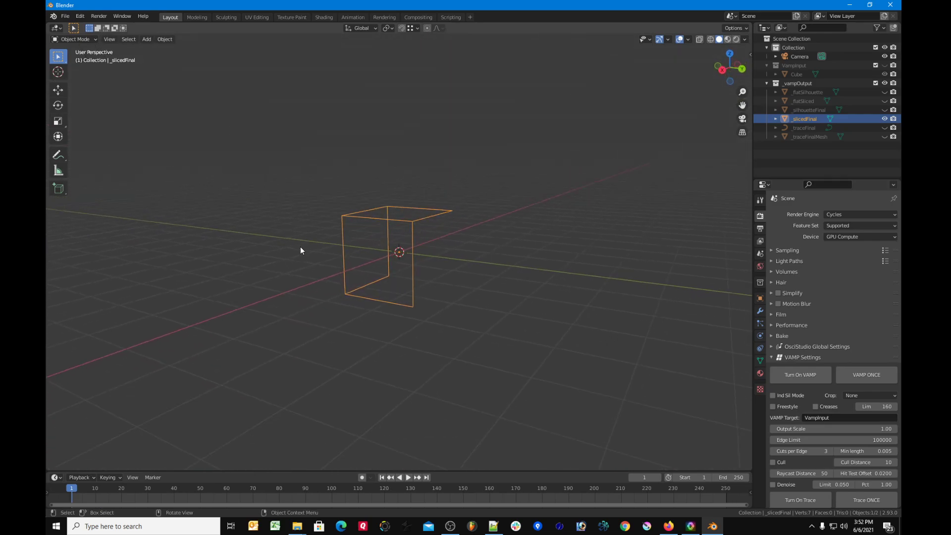
pyautogui.moveTo(418, 199); pyautogui.dragTo(474, 280, button='middle')
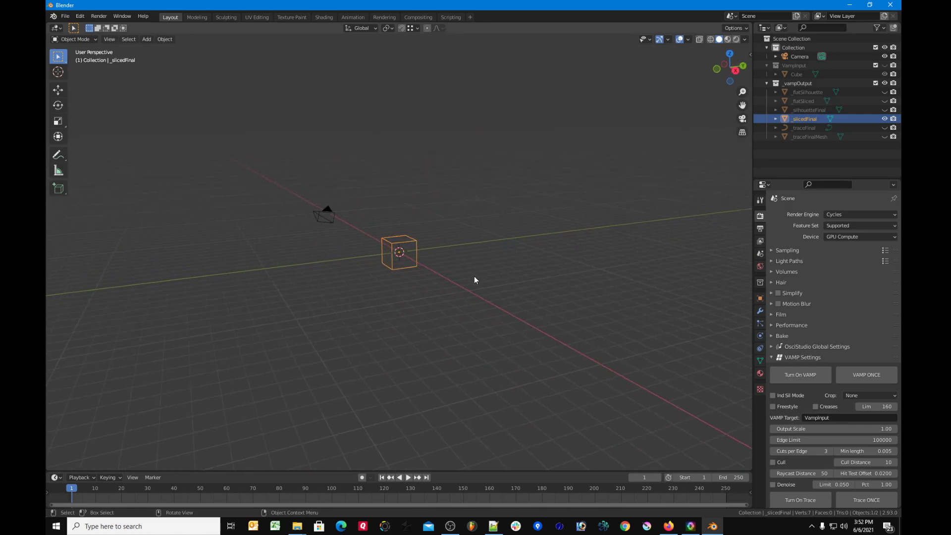
pyautogui.scroll(1, 474, 280)
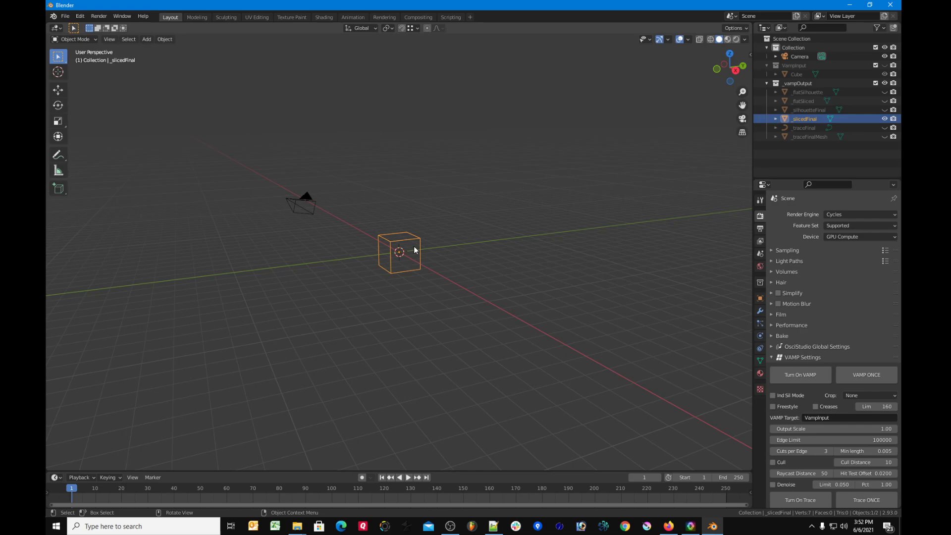
# Inspect the sliced cube from outside the camera, return to the camera view, and deselect the mesh
pyautogui.scroll(2, 414, 246)
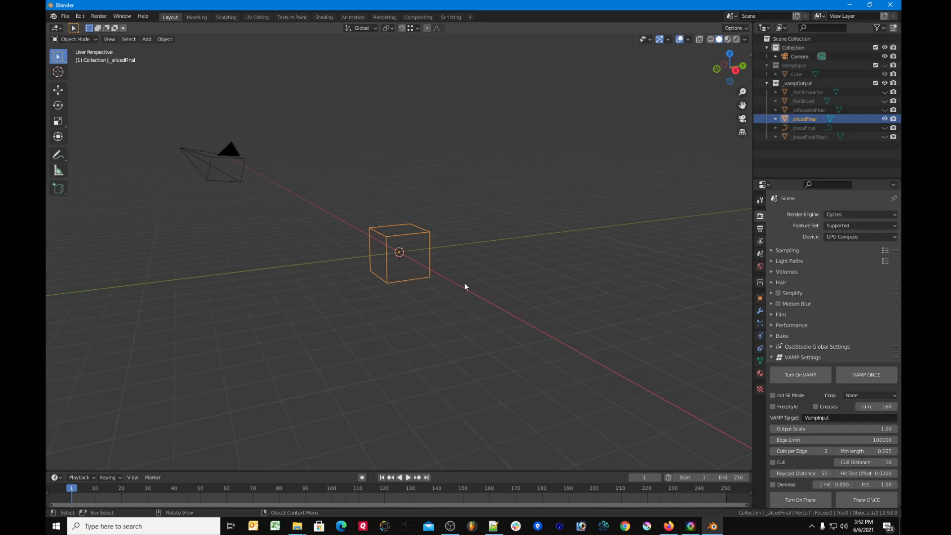
pyautogui.scroll(-1, 471, 272)
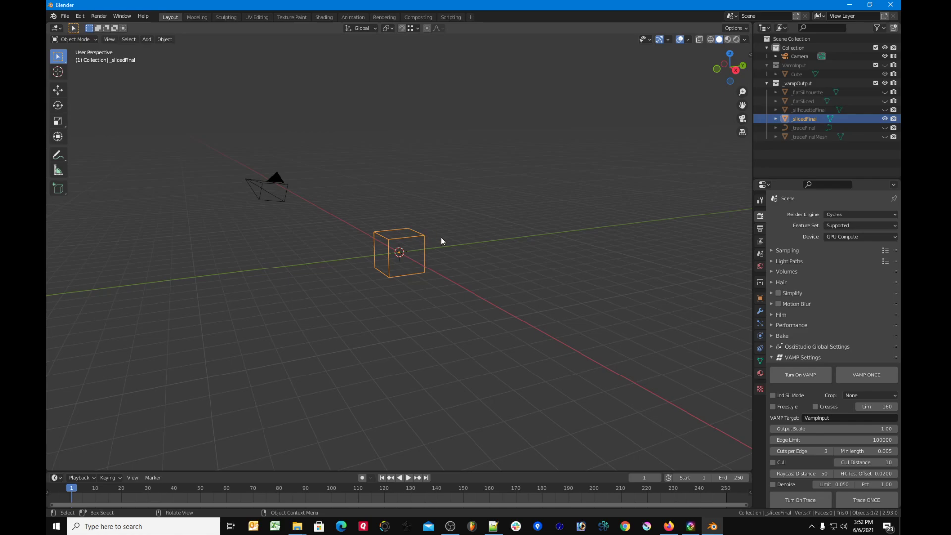
pyautogui.press('KP_0')
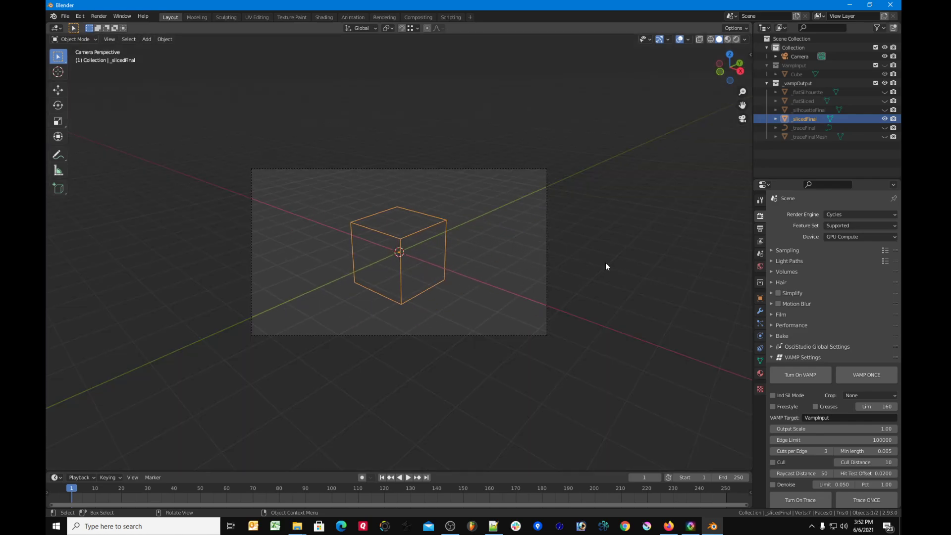
pyautogui.click(606, 263)
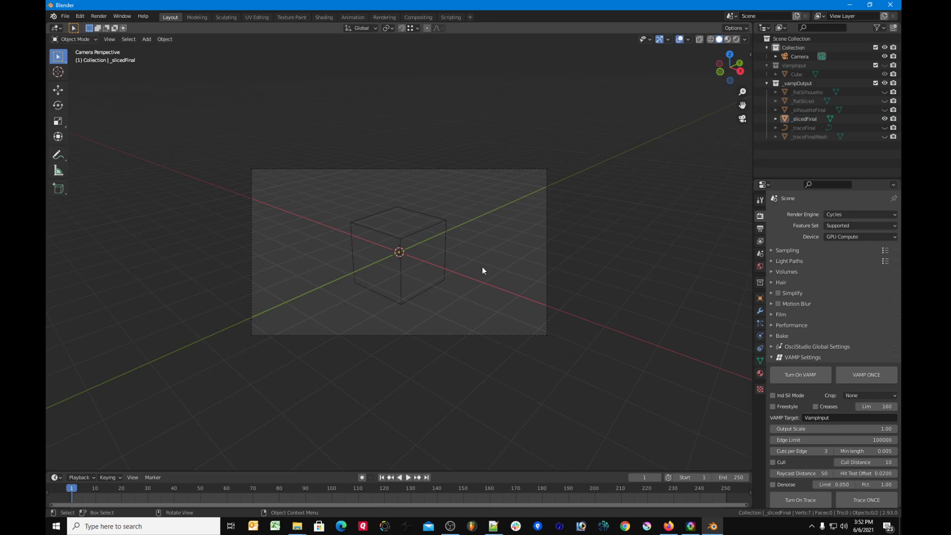
pyautogui.click(444, 269)
pyautogui.click(622, 267)
pyautogui.click(67, 17)
pyautogui.moveTo(87, 44)
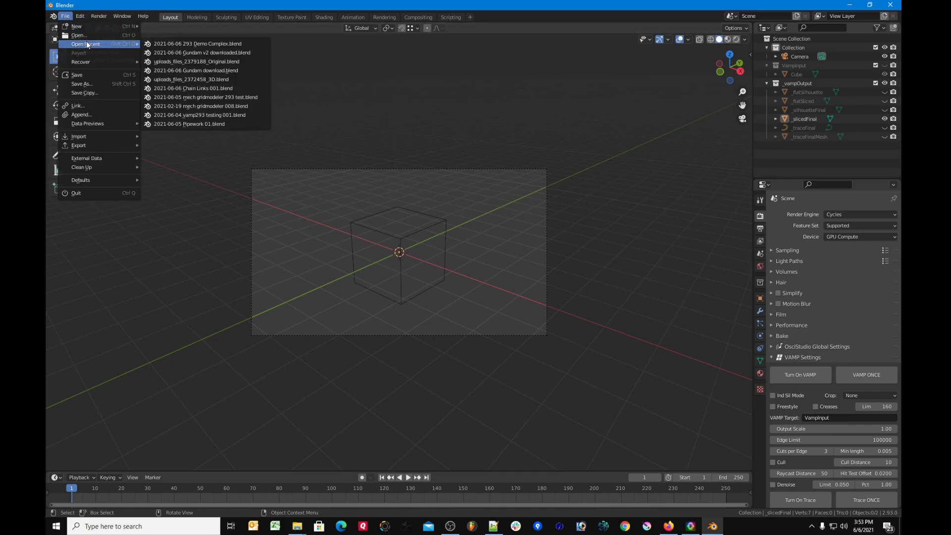
pyautogui.click(212, 44)
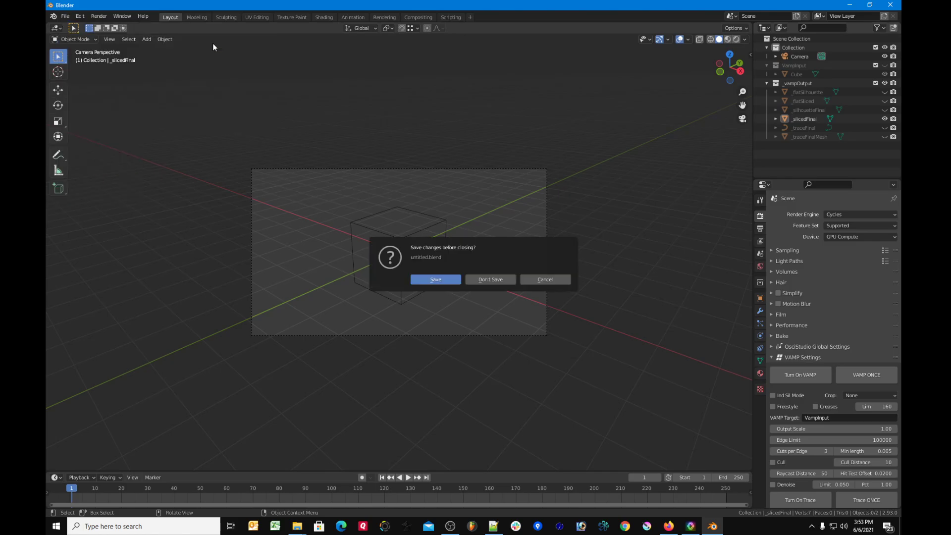
pyautogui.click(489, 278)
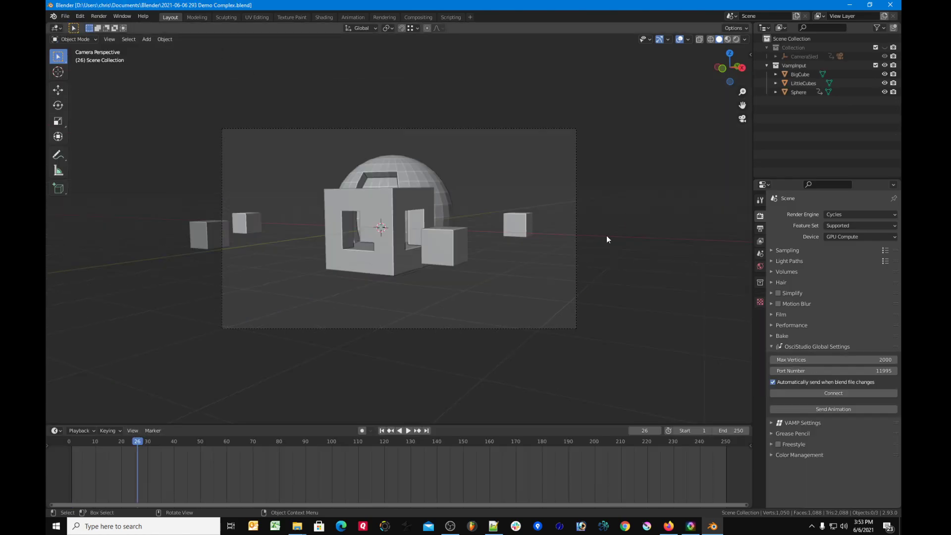
# View the demo scene from the top and run its animation to frame 37 to examine the object layout
pyautogui.press('KP_7')
pyautogui.scroll(2, 551, 278)
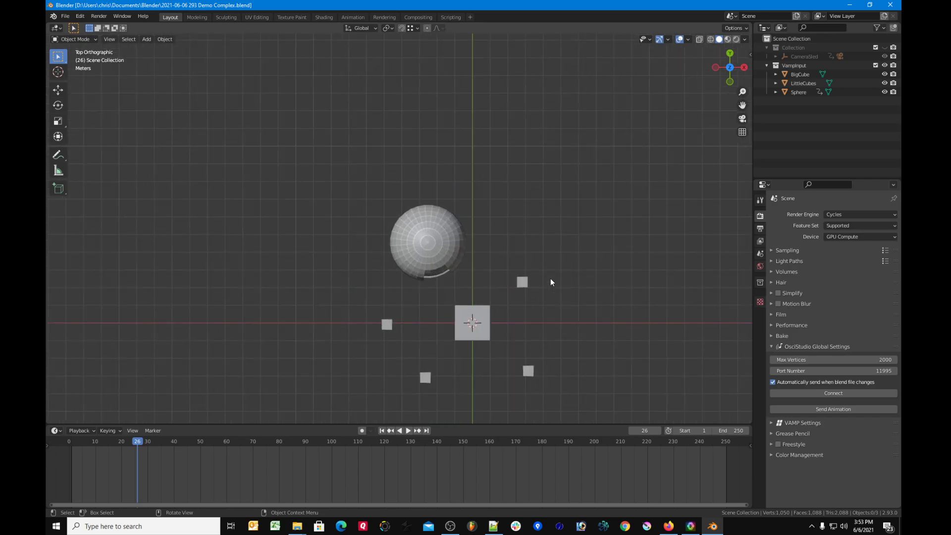
pyautogui.keyDown('shift'); pyautogui.moveTo(614, 326); pyautogui.dragTo(557, 227, button='middle'); pyautogui.keyUp('shift')
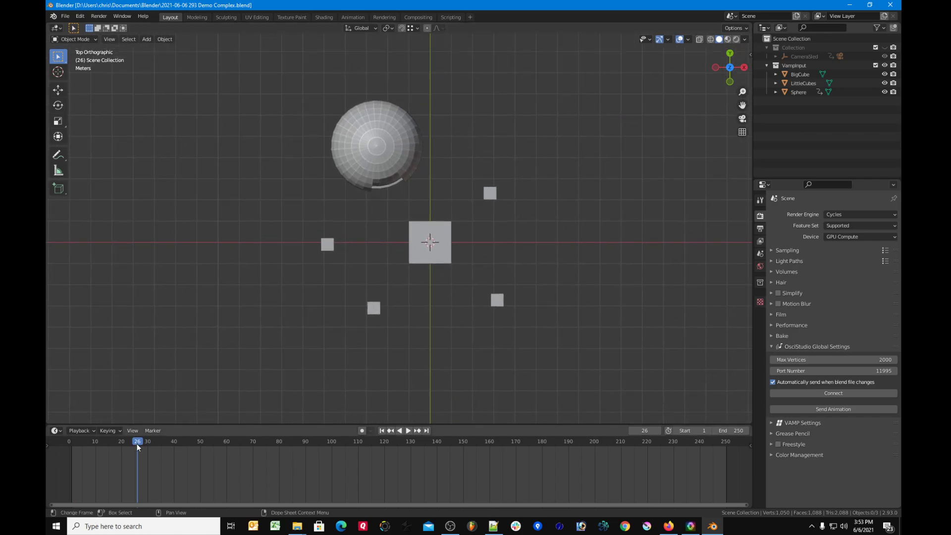
pyautogui.press('space')
pyautogui.moveTo(139, 447); pyautogui.dragTo(167, 445)
pyautogui.press('space')
# Unhide the camera's collection, select CameraSled, and play the animation from above to watch the camera's path
pyautogui.click(884, 48)
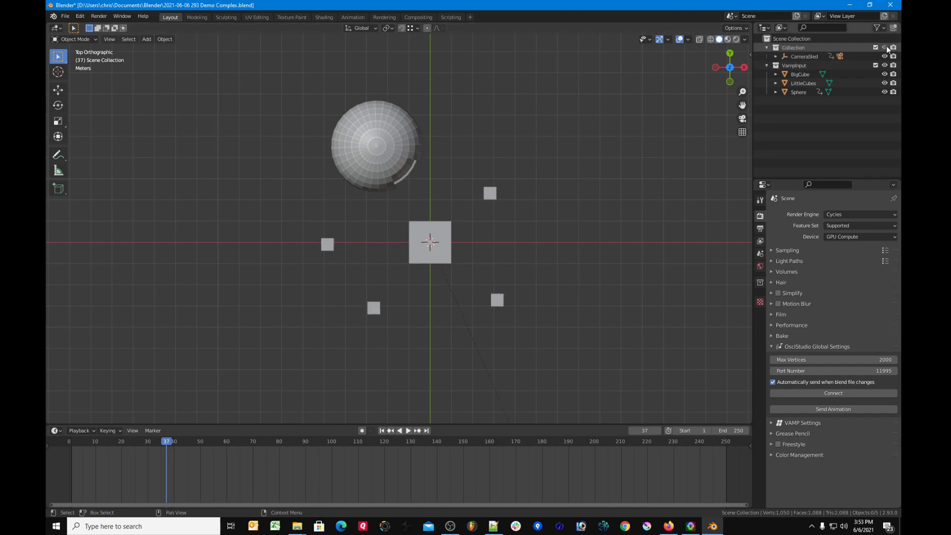
pyautogui.click(812, 57)
pyautogui.scroll(-4, 555, 359)
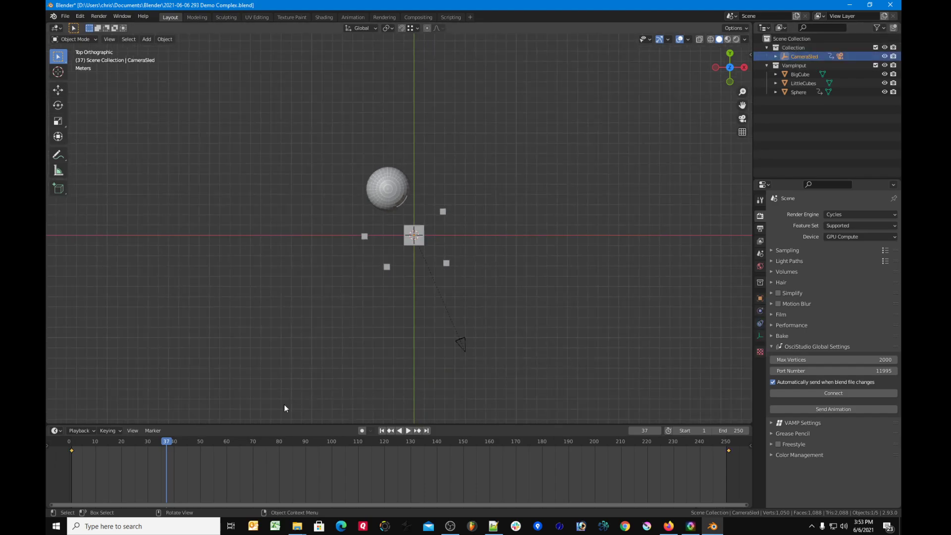
pyautogui.press('space')
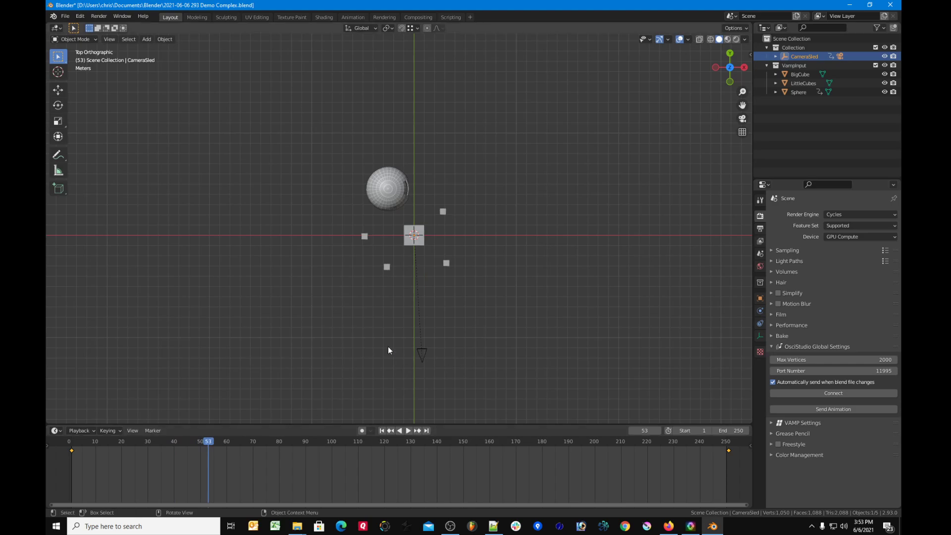
pyautogui.press('space')
# Return to the camera view, set the current frame to 43, and deselect CameraSled
pyautogui.press('KP_0')
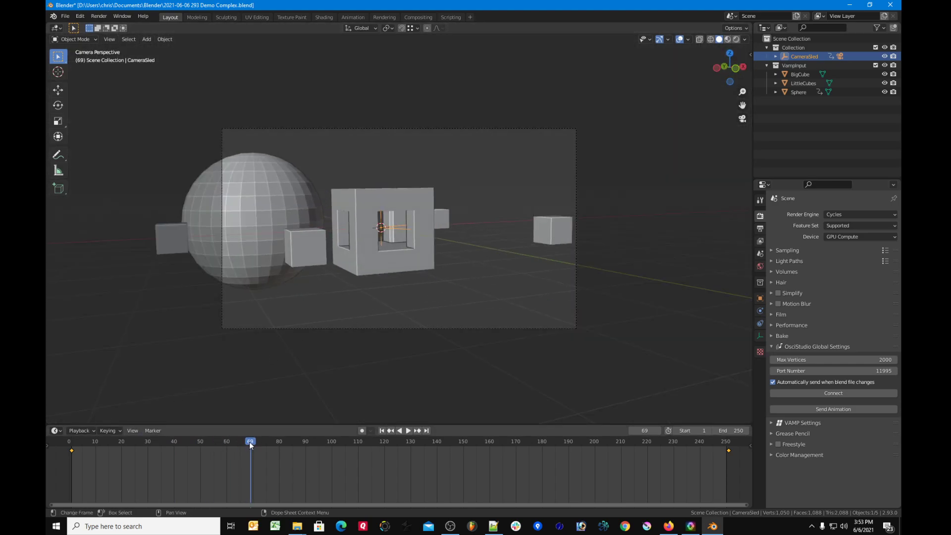
pyautogui.moveTo(249, 442)
pyautogui.mouseDown()
pyautogui.moveTo(491, 450)
pyautogui.moveTo(253, 459)
pyautogui.mouseUp()
pyautogui.moveTo(197, 461); pyautogui.dragTo(177, 453)
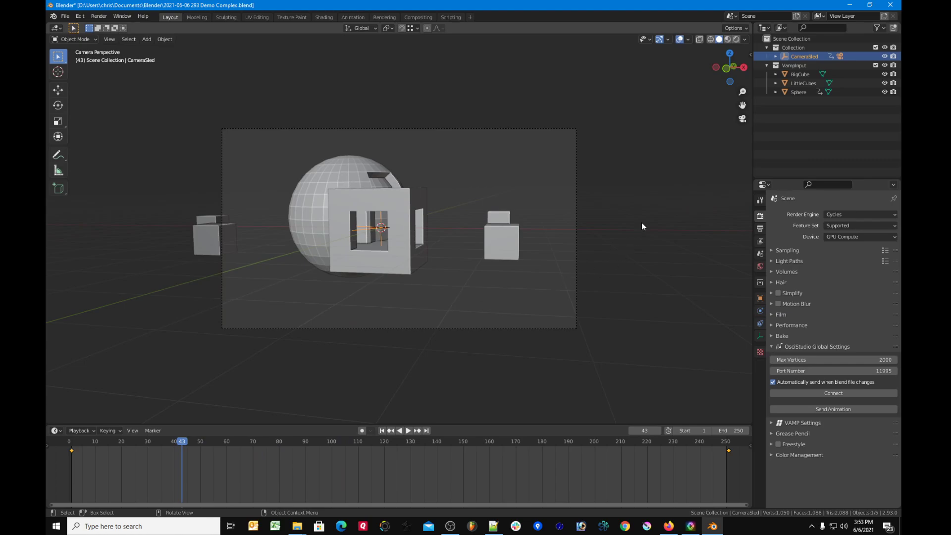
pyautogui.click(625, 224)
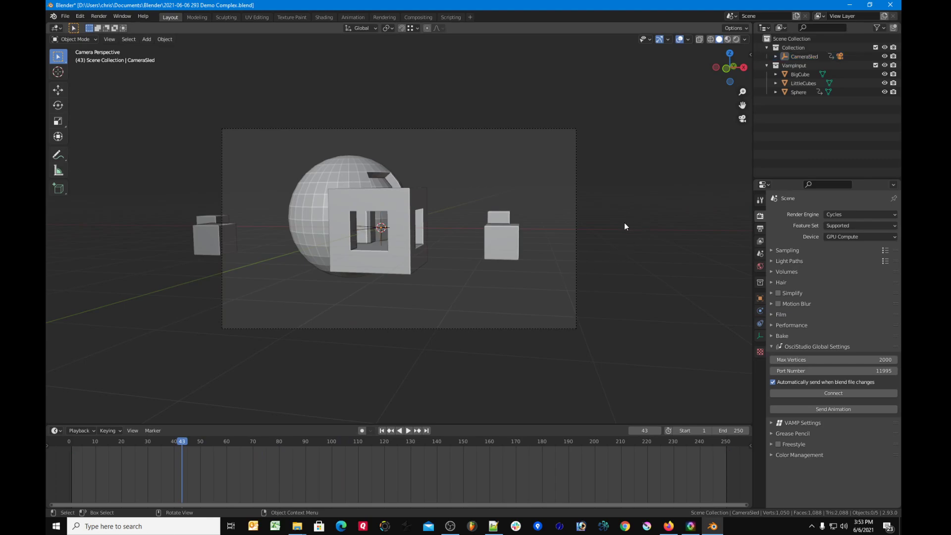
# Show the contents of CameraSled, select the VampInput collection, and run VAMP once with the existing VAMP settings
pyautogui.click(775, 56)
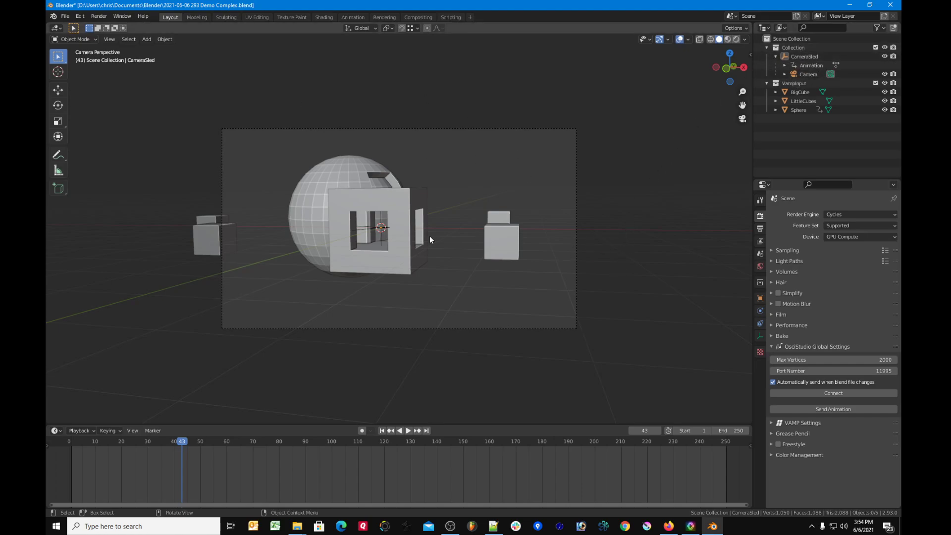
pyautogui.click(796, 85)
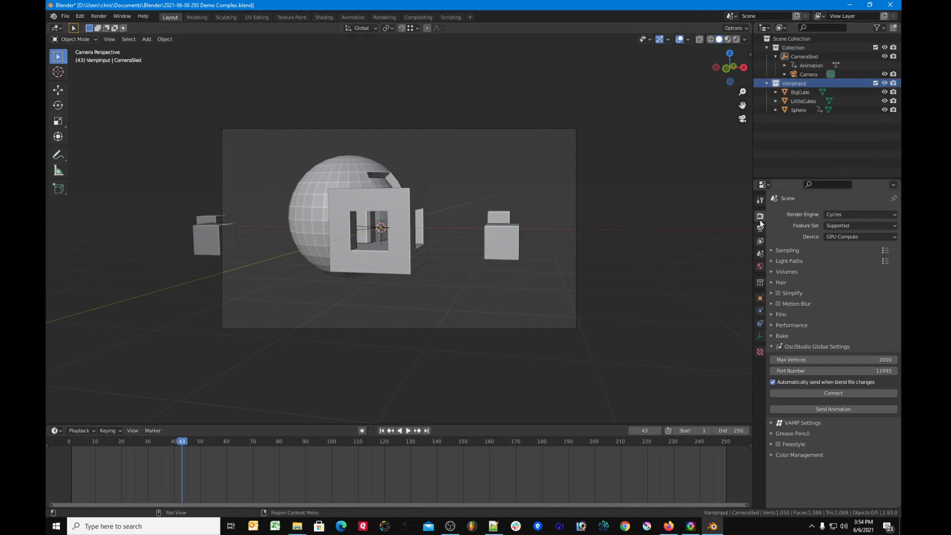
pyautogui.click(771, 346)
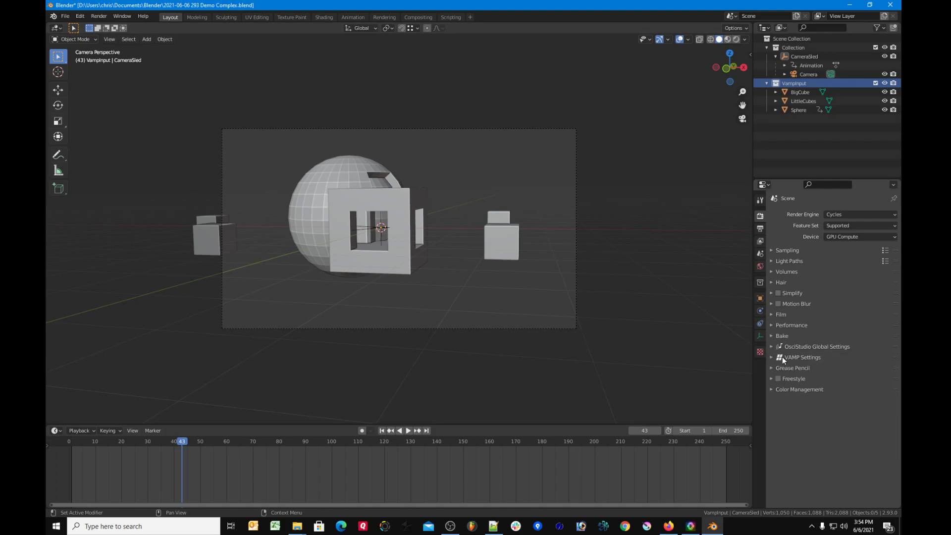
pyautogui.click(772, 357)
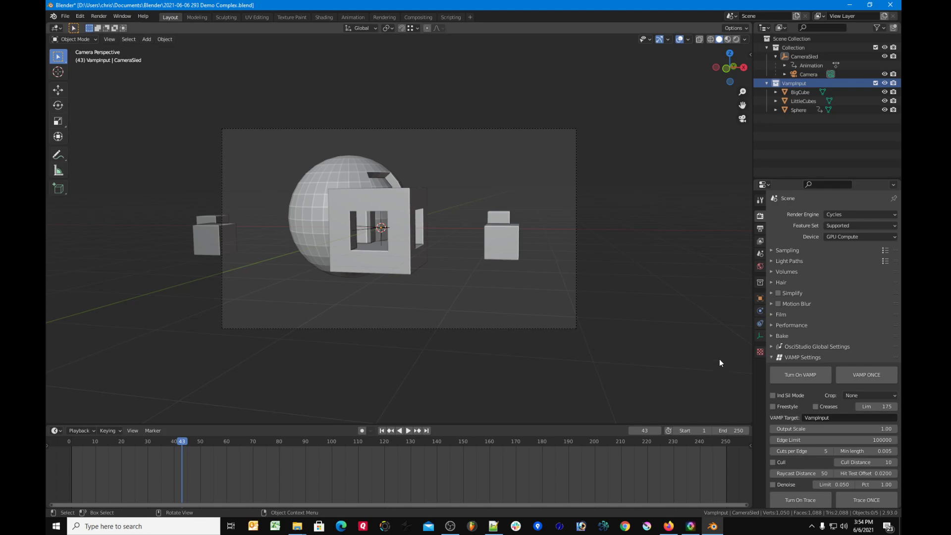
pyautogui.click(870, 375)
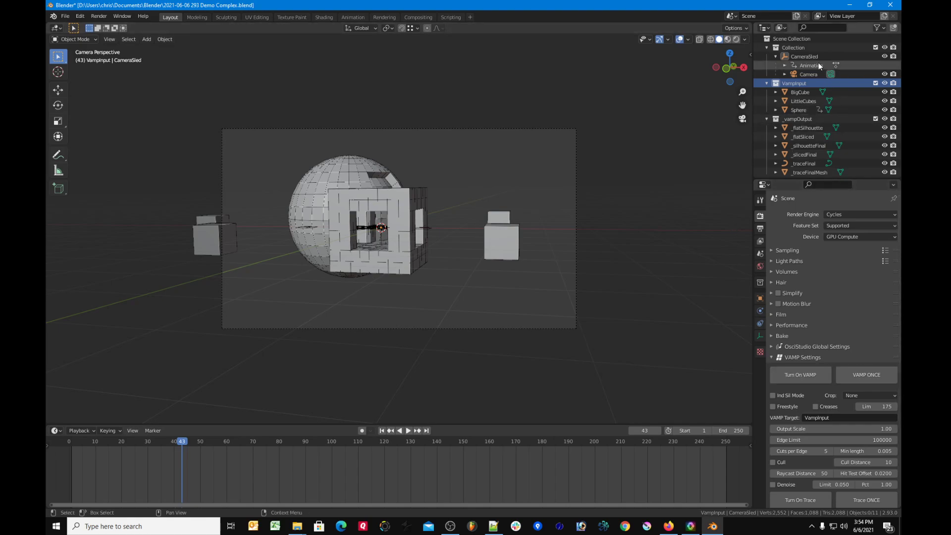
# Hide VampInput and every object in _vampOutput except _slicedFinal, and select _slicedFinal
pyautogui.click(884, 83)
pyautogui.moveTo(885, 92); pyautogui.dragTo(884, 173)
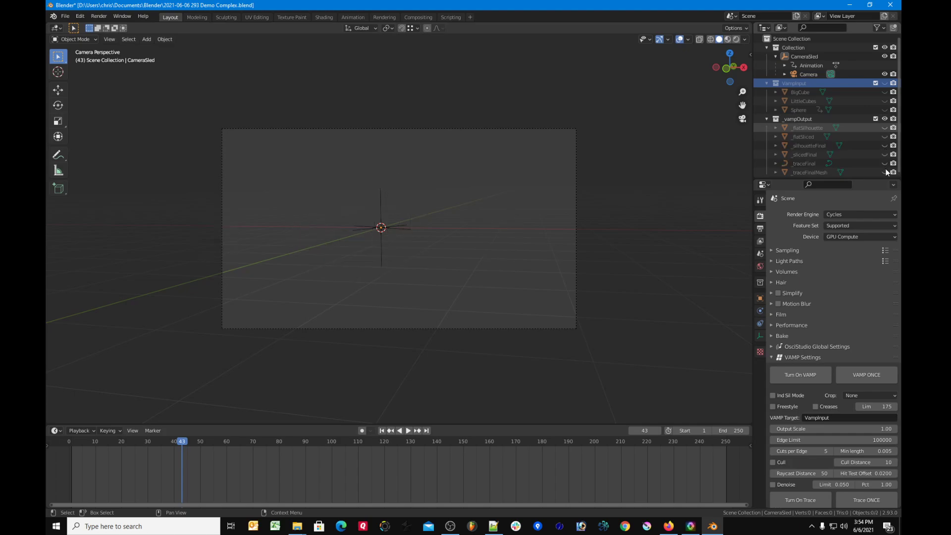
pyautogui.click(884, 154)
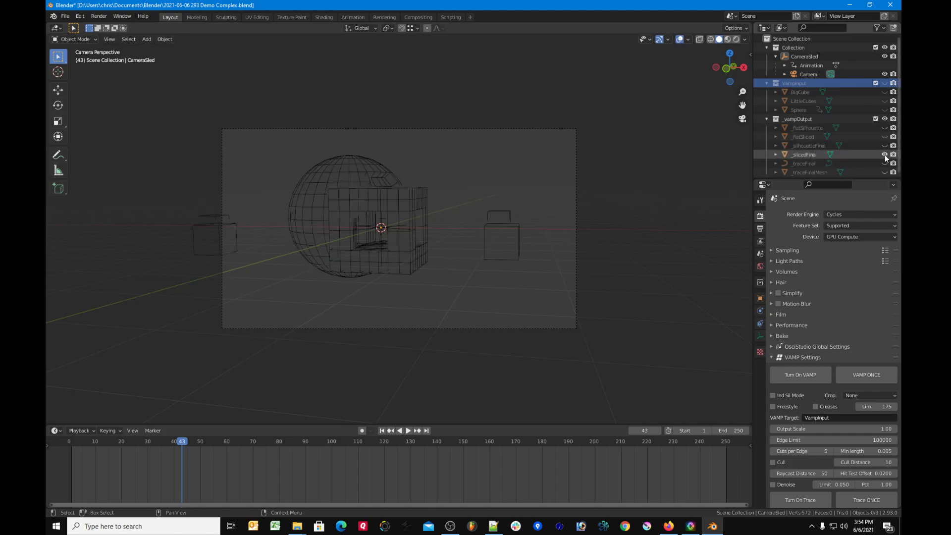
pyautogui.click(804, 154)
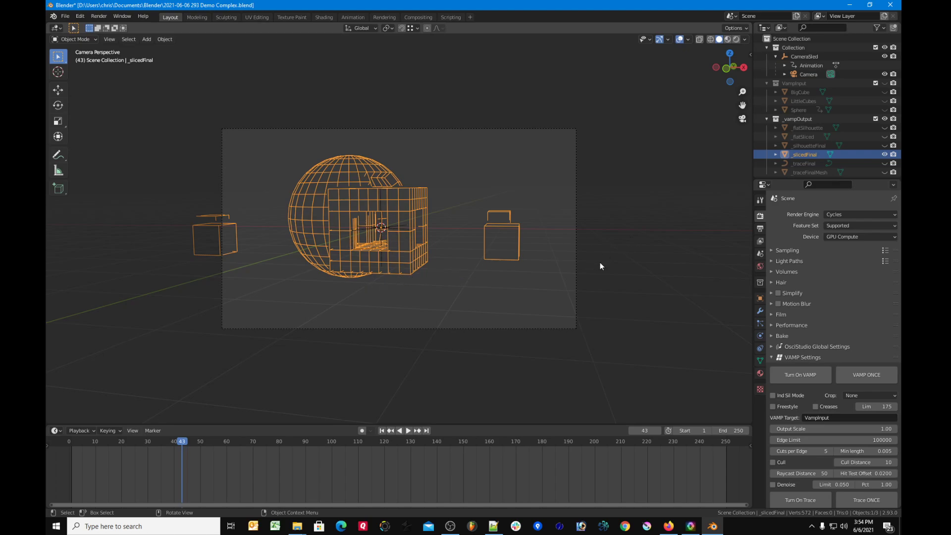
# Compare the visible edges of _slicedFinal from outside the camera and from the camera view to examine the occlusion cuts
pyautogui.scroll(-3, 599, 236)
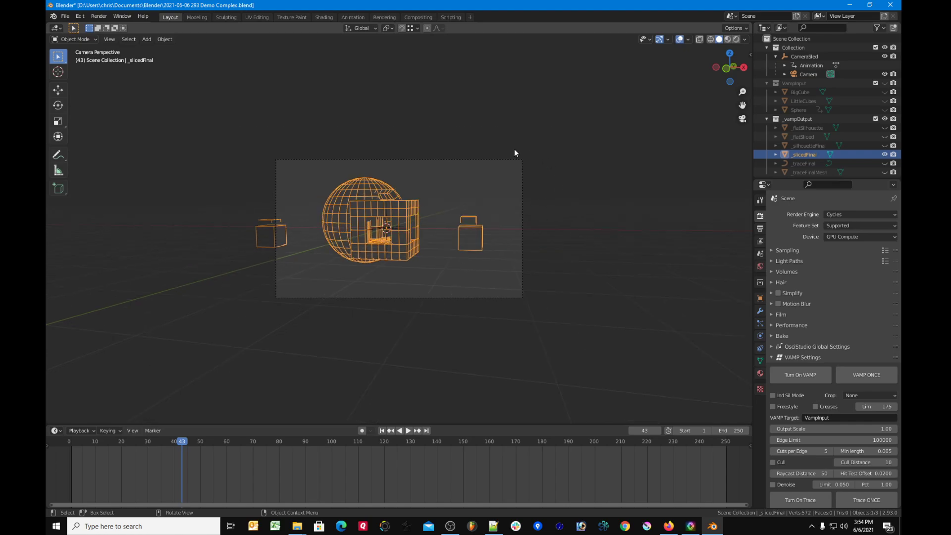
pyautogui.moveTo(501, 144); pyautogui.dragTo(435, 171, button='middle')
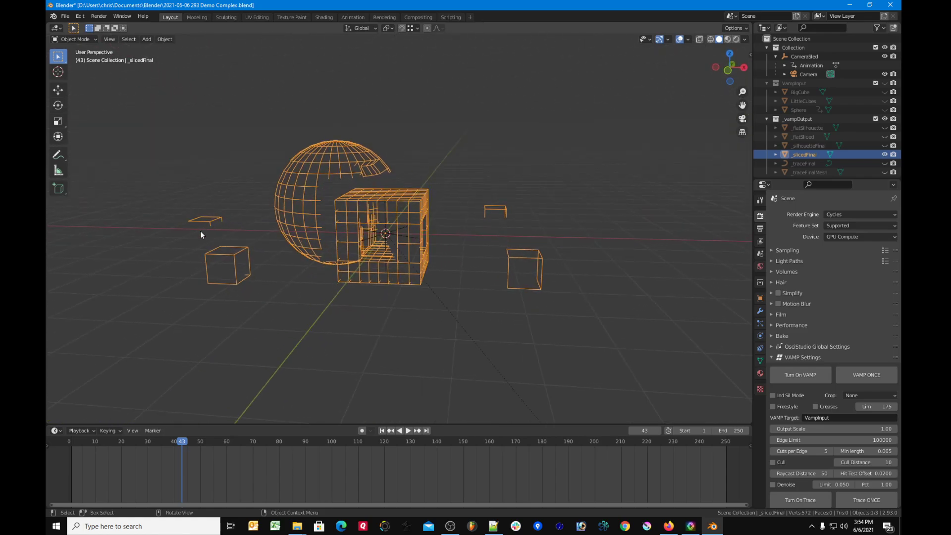
pyautogui.press('KP_0')
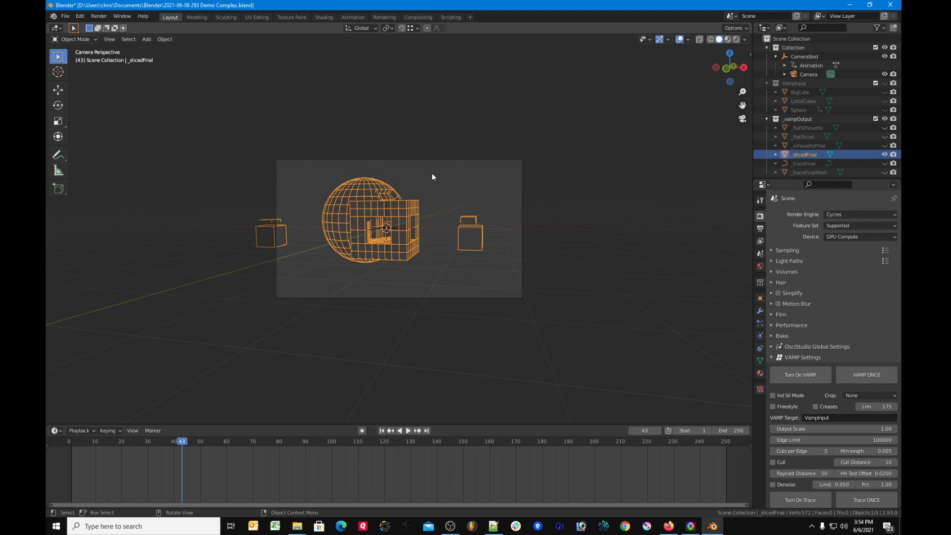
pyautogui.moveTo(432, 176); pyautogui.dragTo(378, 209, button='middle')
pyautogui.press('KP_0')
pyautogui.scroll(2, 468, 224)
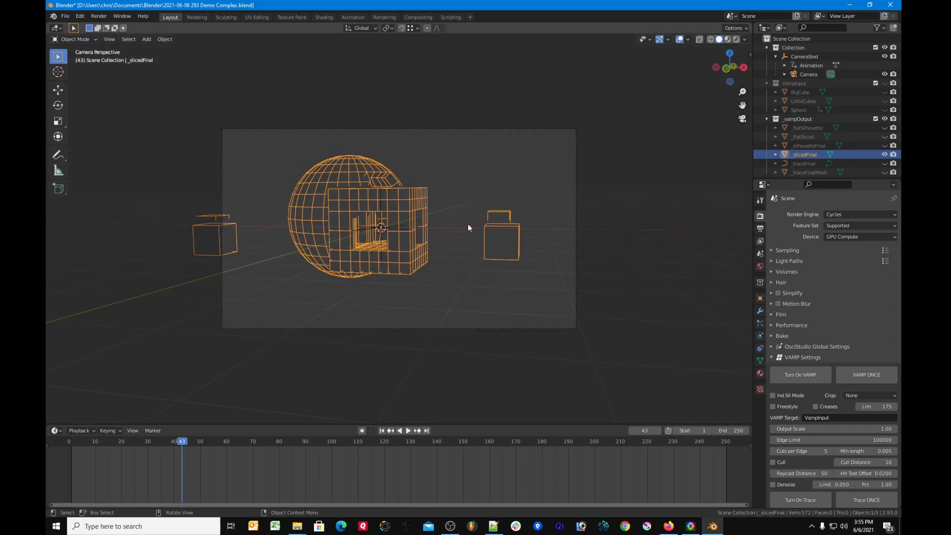
pyautogui.scroll(1, 467, 228)
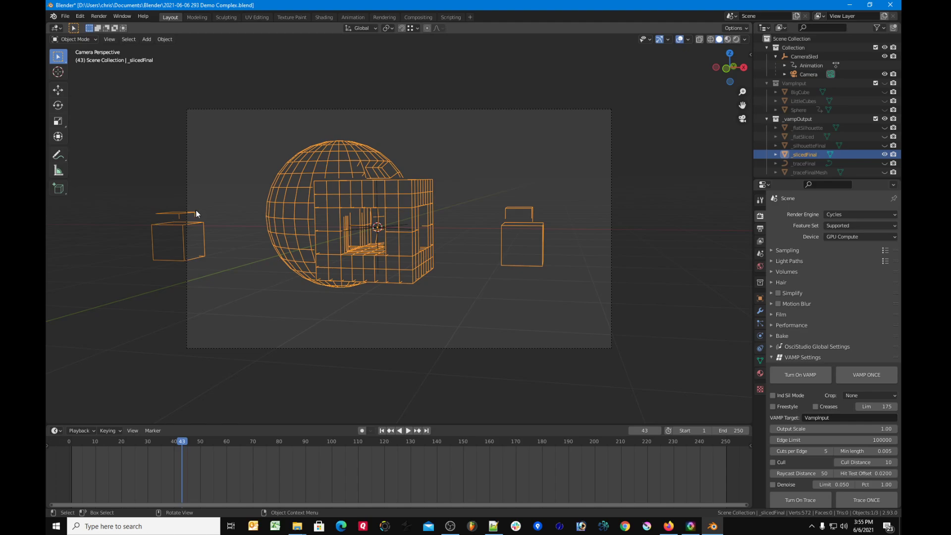
# Set Cuts per Edge to 2 and run VAMP once
pyautogui.click(803, 451)
pyautogui.write('2')
pyautogui.press('Return')
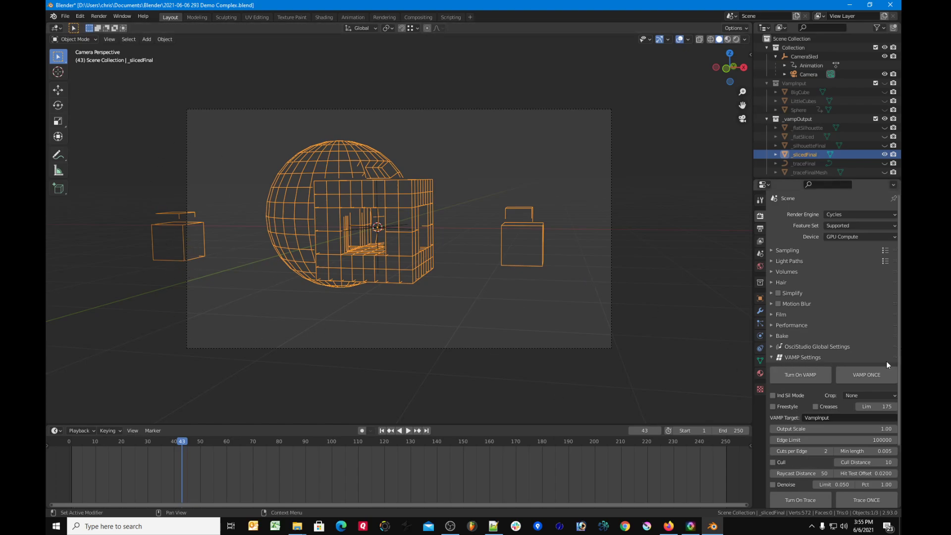
pyautogui.click(870, 376)
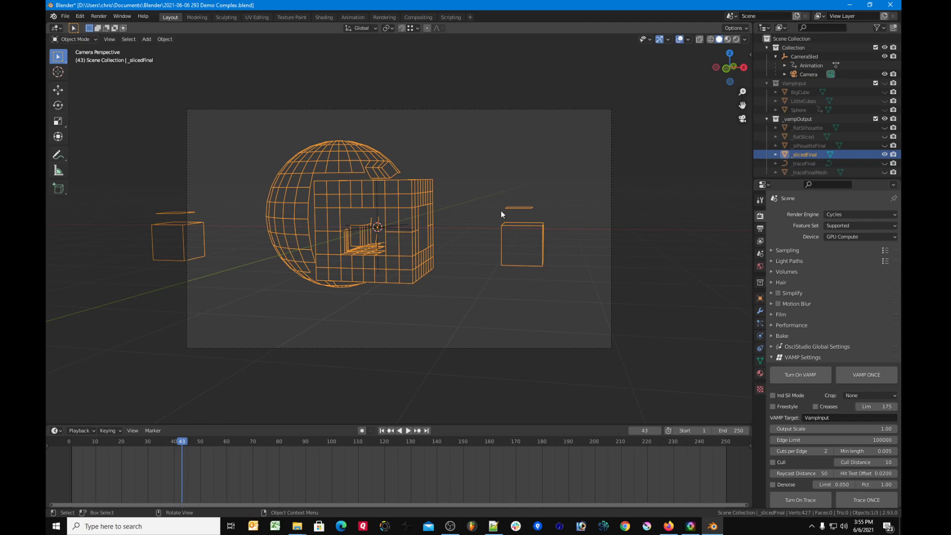
# Raise Cuts per Edge to 6 and regenerate the sliced mesh with a single VAMP run
pyautogui.click(830, 451)
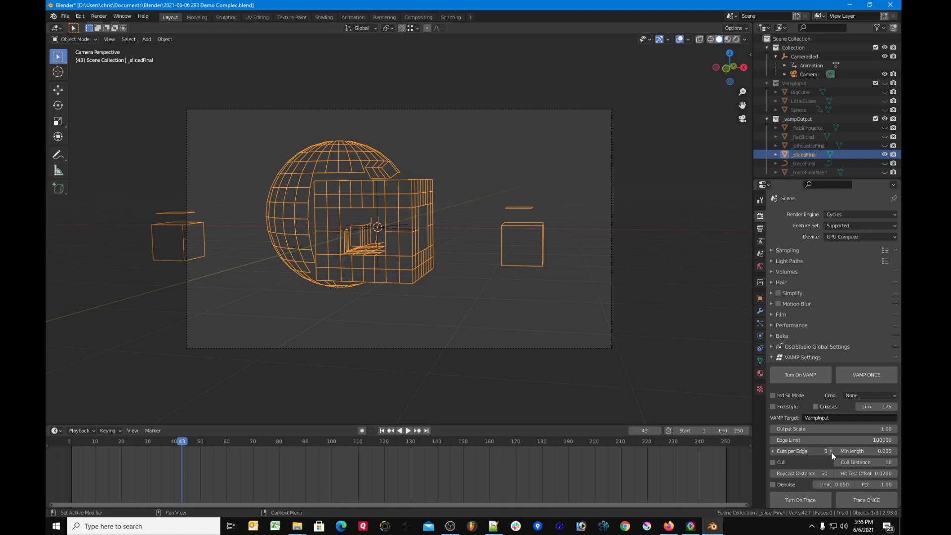
pyautogui.click(830, 451)
pyautogui.click(830, 451)
pyautogui.click(830, 451)
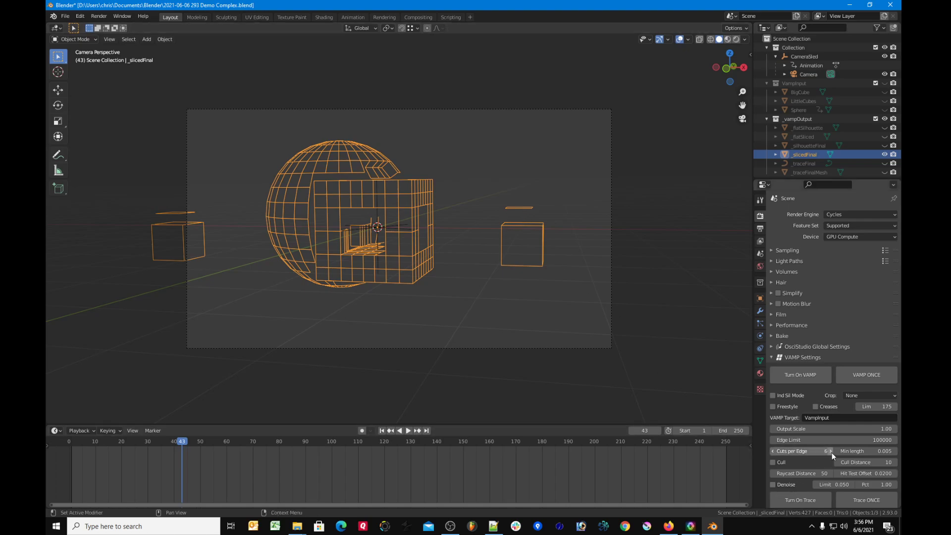
pyautogui.click(869, 381)
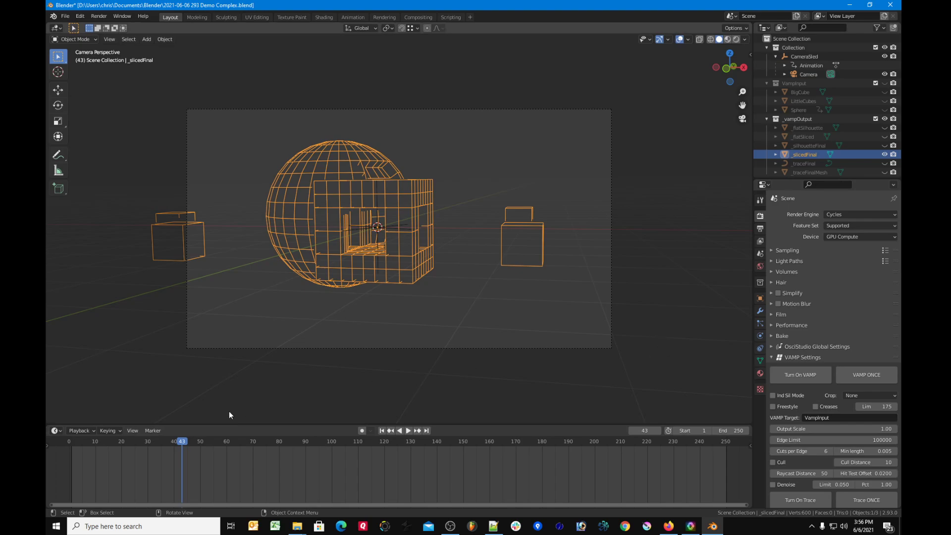
# Move to frame 72 and run VAMP once for the new camera angle
pyautogui.click(257, 438)
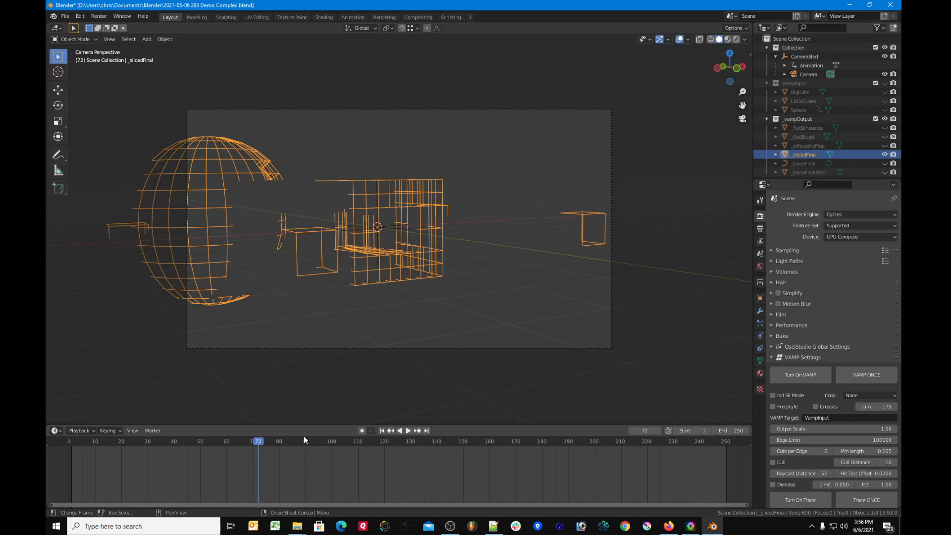
pyautogui.click(866, 376)
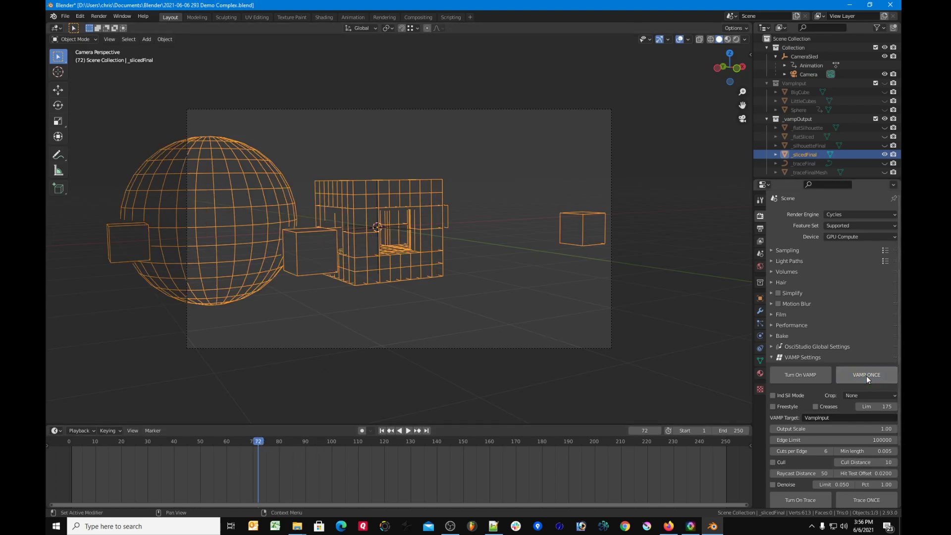
# Move the animation to frame 107 and regenerate the visible edges with a single VAMP run
pyautogui.scroll(-2, 395, 257)
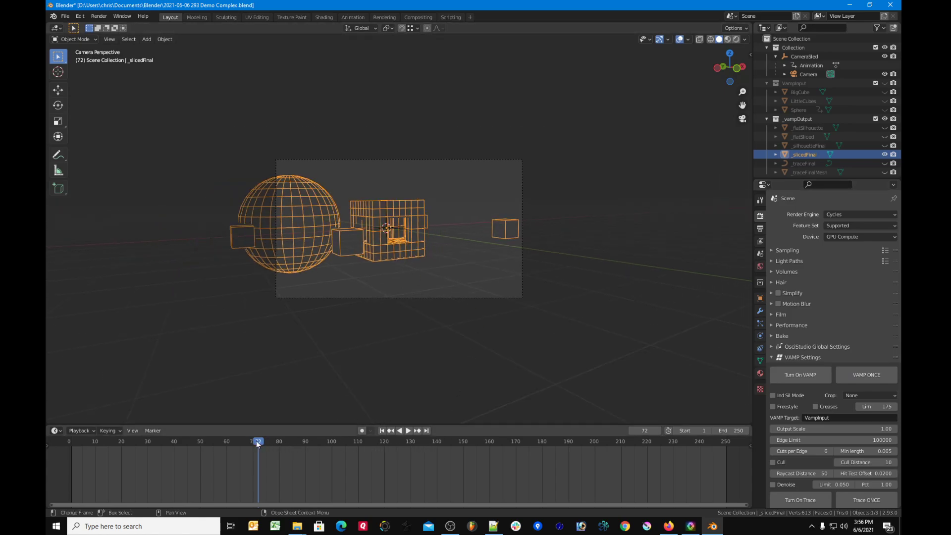
pyautogui.press('space')
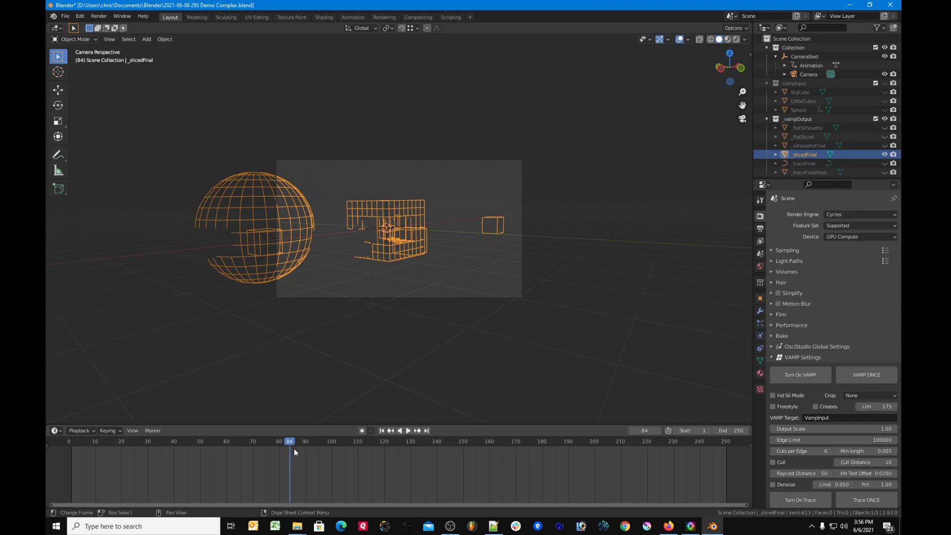
pyautogui.moveTo(310, 443); pyautogui.dragTo(350, 447)
pyautogui.press('space')
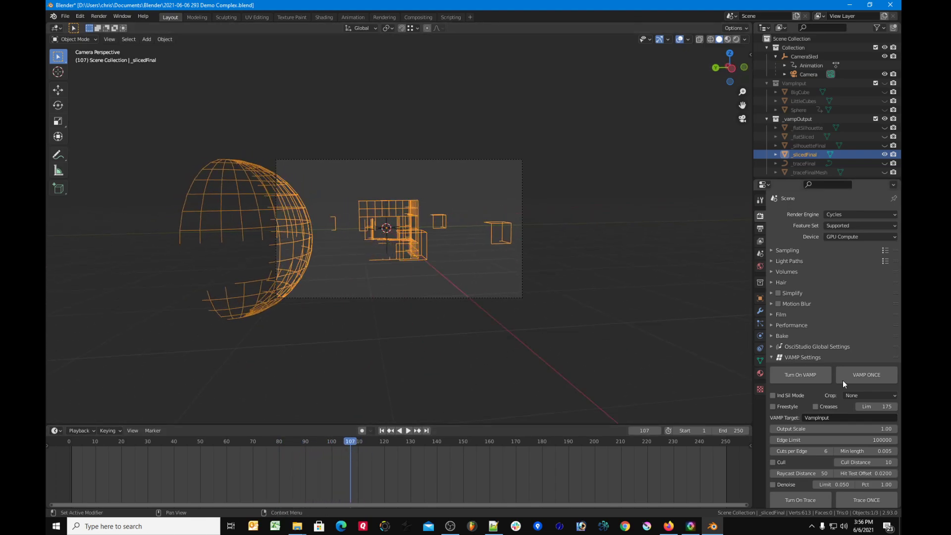
pyautogui.click(861, 375)
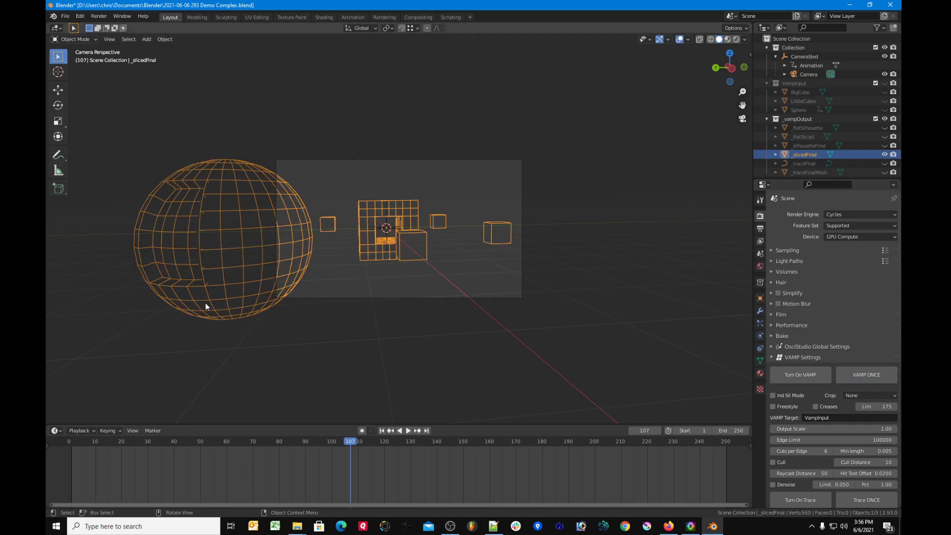
# With the camera selected in top view, move to frame 179 and run VAMP once, finishing in camera view
pyautogui.press('KP_7')
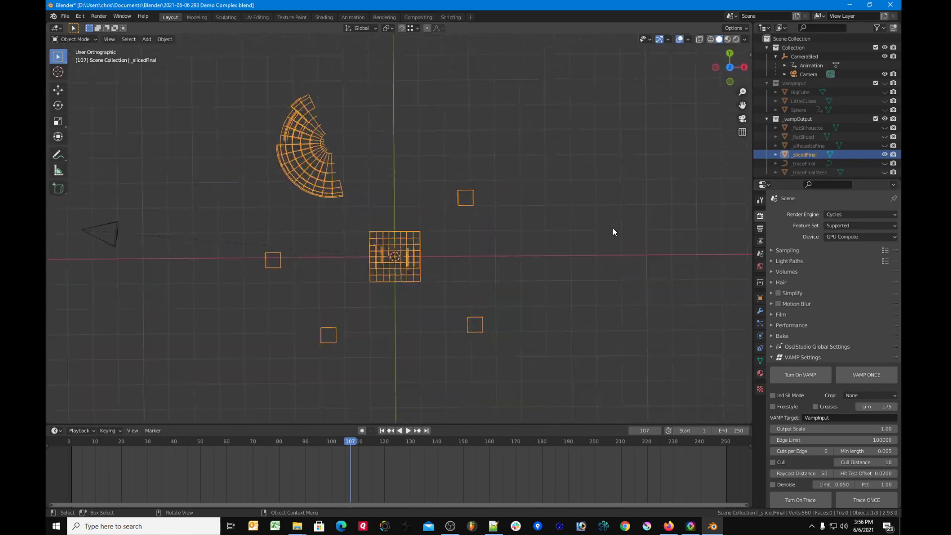
pyautogui.click(118, 227)
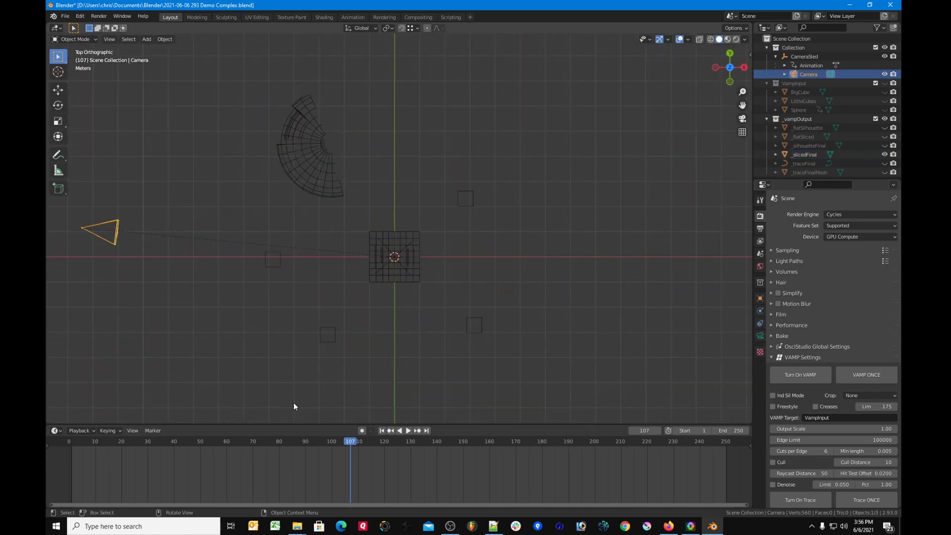
pyautogui.press('space')
pyautogui.moveTo(370, 441); pyautogui.dragTo(540, 427)
pyautogui.press('space')
pyautogui.click(866, 375)
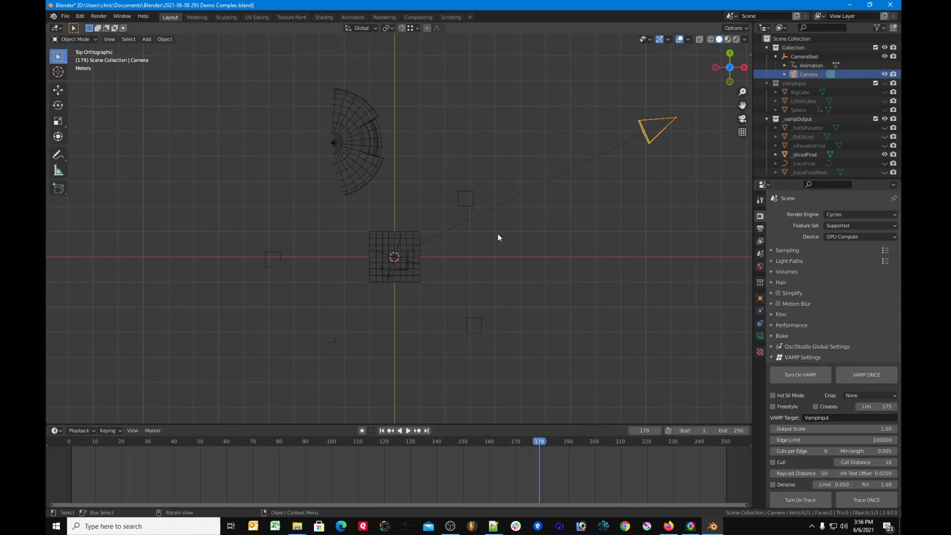
pyautogui.press('KP_0')
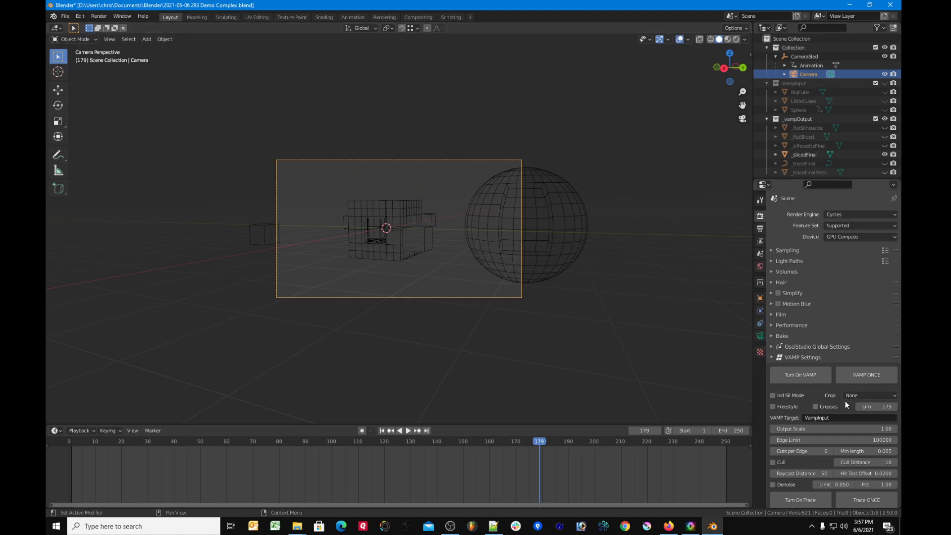
# Show the VampInput source objects BigCube, LittleCubes and Sphere alongside the sliced mesh
pyautogui.scroll(-4, 844, 395)
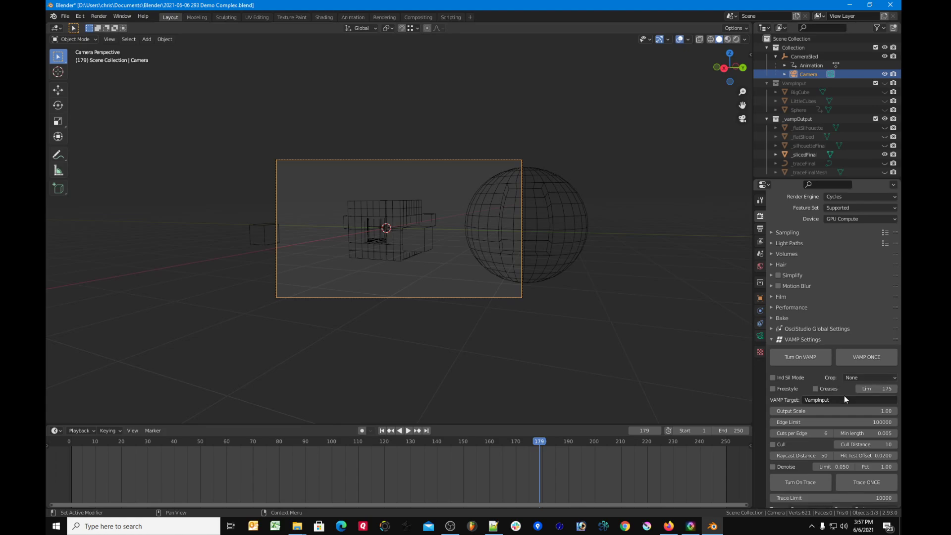
pyautogui.click(884, 92)
pyautogui.click(884, 101)
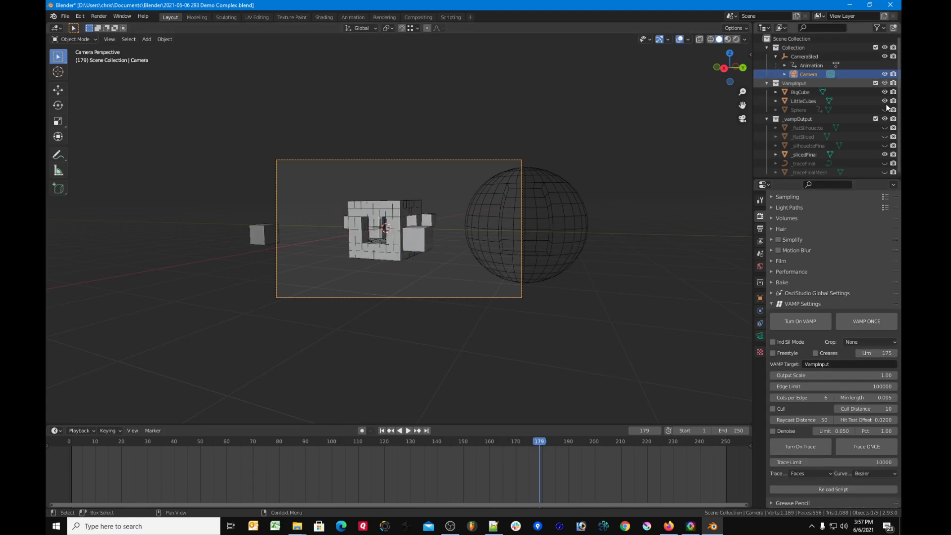
pyautogui.click(806, 92)
pyautogui.click(742, 178)
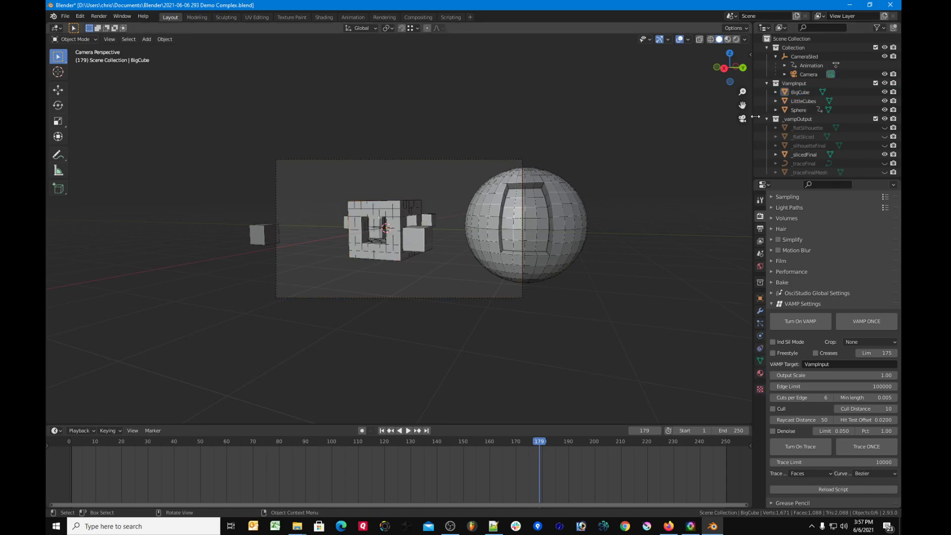
# Hide the _vampOutput collection and select BigCube, LittleCubes and Sphere in turn to identify the source objects
pyautogui.click(807, 91)
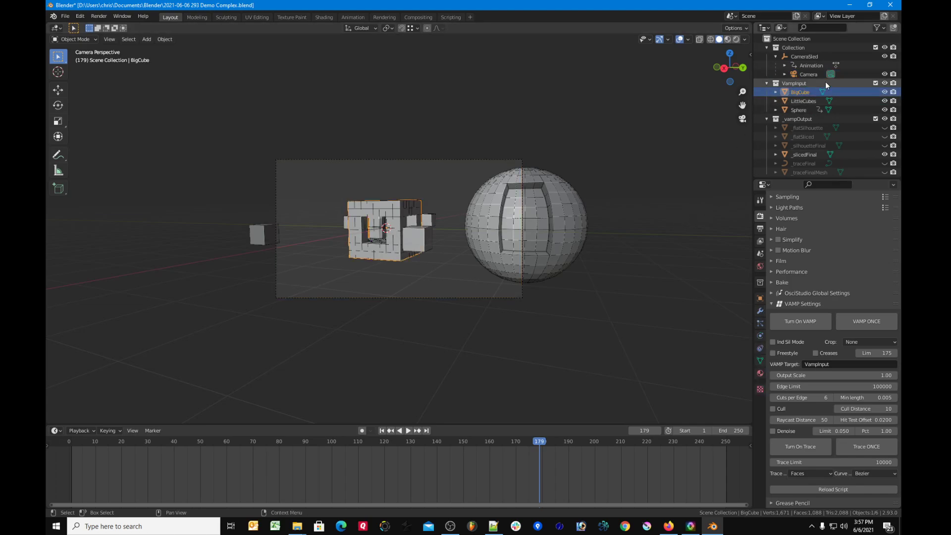
pyautogui.click(801, 100)
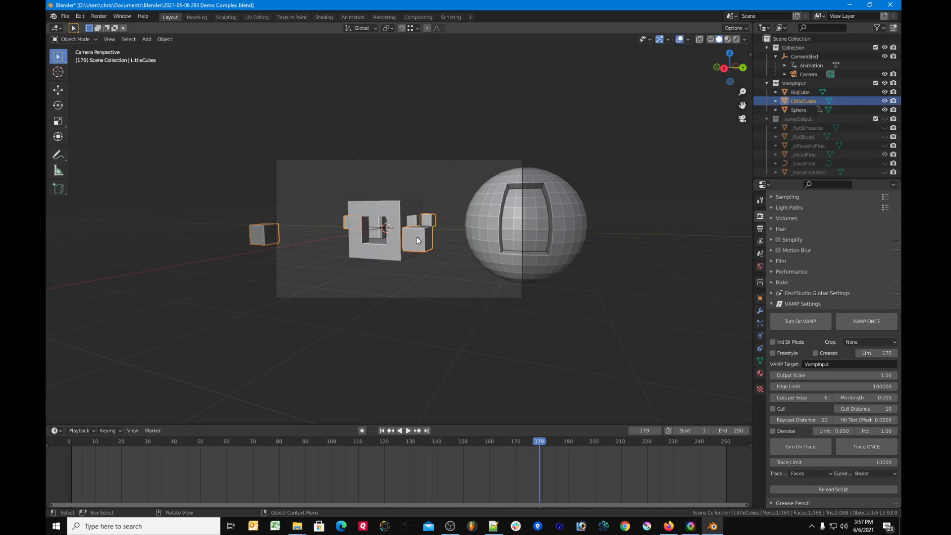
pyautogui.click(810, 110)
pyautogui.click(596, 237)
pyautogui.click(569, 225)
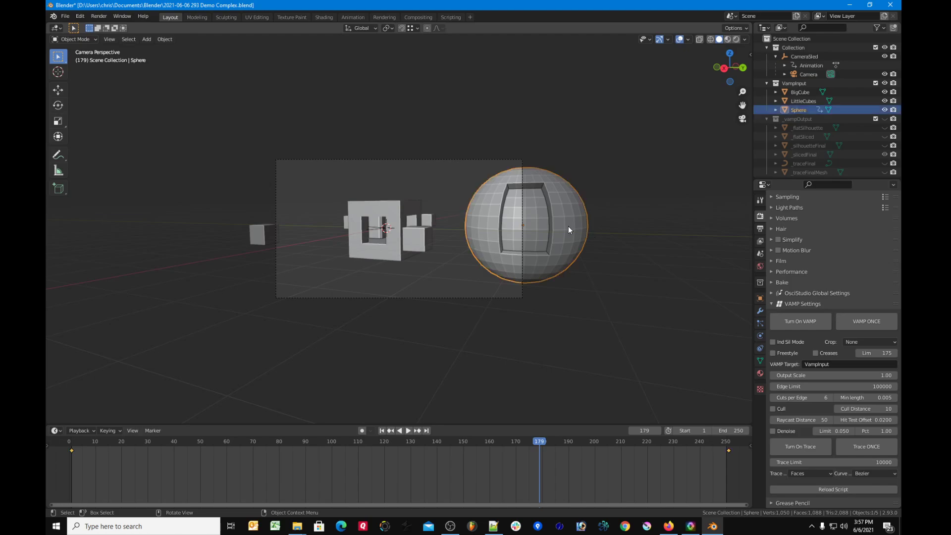
# Open the Sphere in Edit Mode and inspect its Freestyle-marked edges up close
pyautogui.moveTo(569, 226); pyautogui.dragTo(638, 204, button='middle')
pyautogui.hotkey('ctrl', 'Tab')
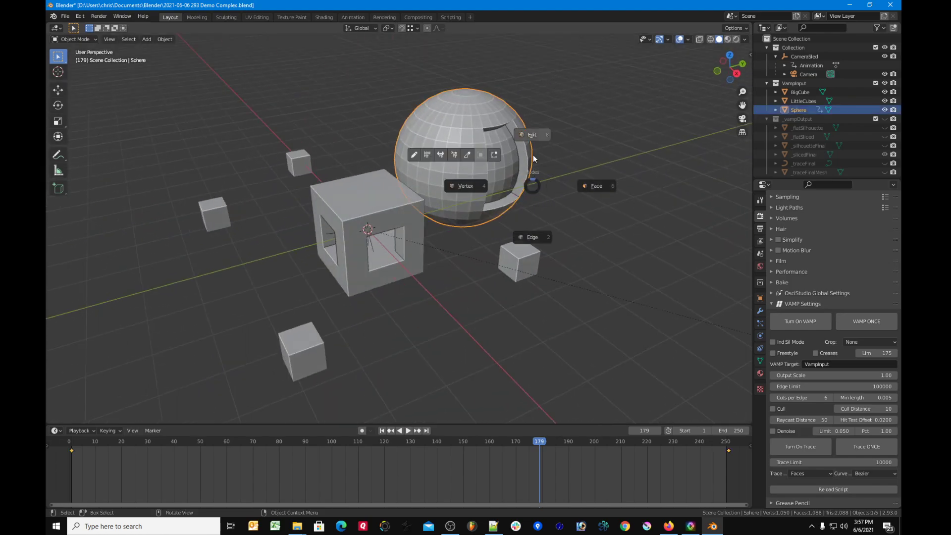
pyautogui.click(533, 138)
pyautogui.moveTo(559, 132); pyautogui.dragTo(505, 229, button='middle')
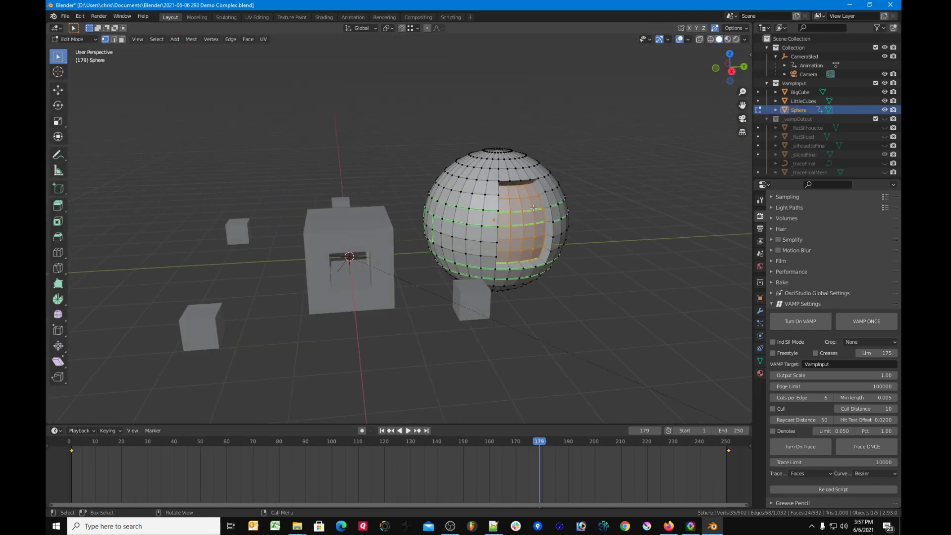
pyautogui.scroll(3, 515, 221)
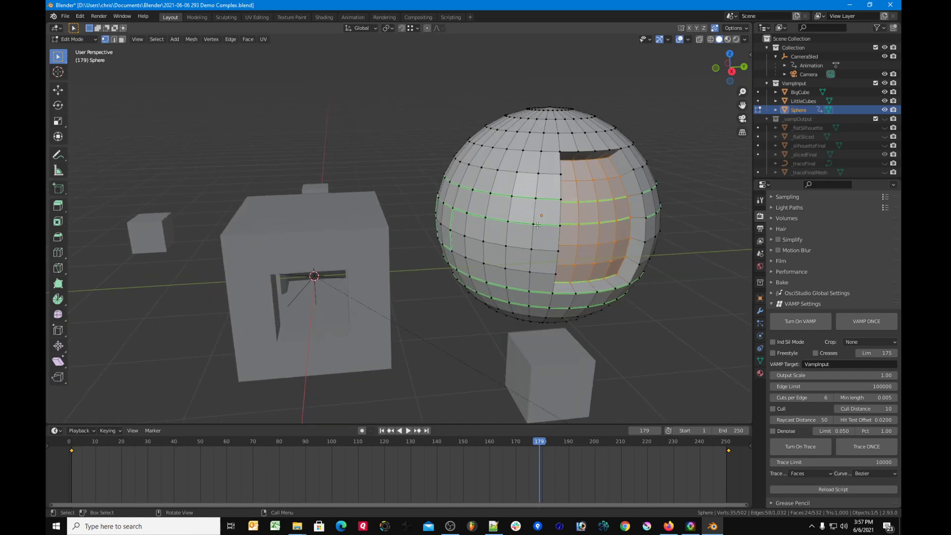
# Switch to edge selection and clear the Freestyle mark from one edge on the sphere's upper middle band
pyautogui.hotkey('ctrl', 'Tab')
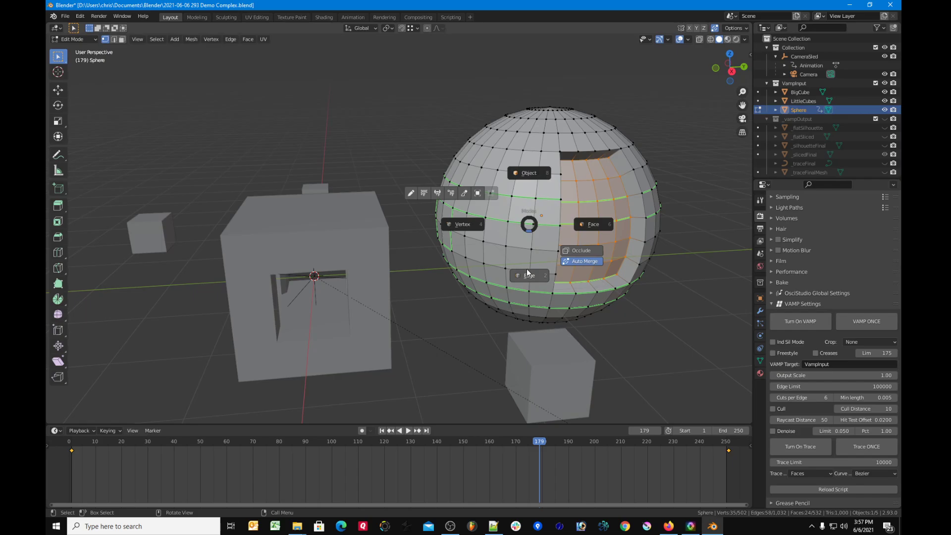
pyautogui.click(528, 274)
pyautogui.click(494, 218)
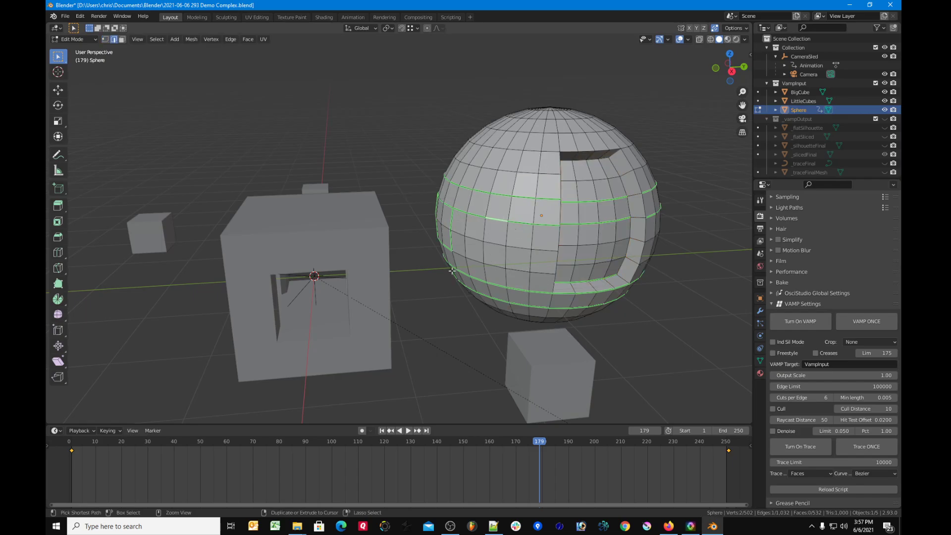
pyautogui.hotkey('ctrl', 'e')
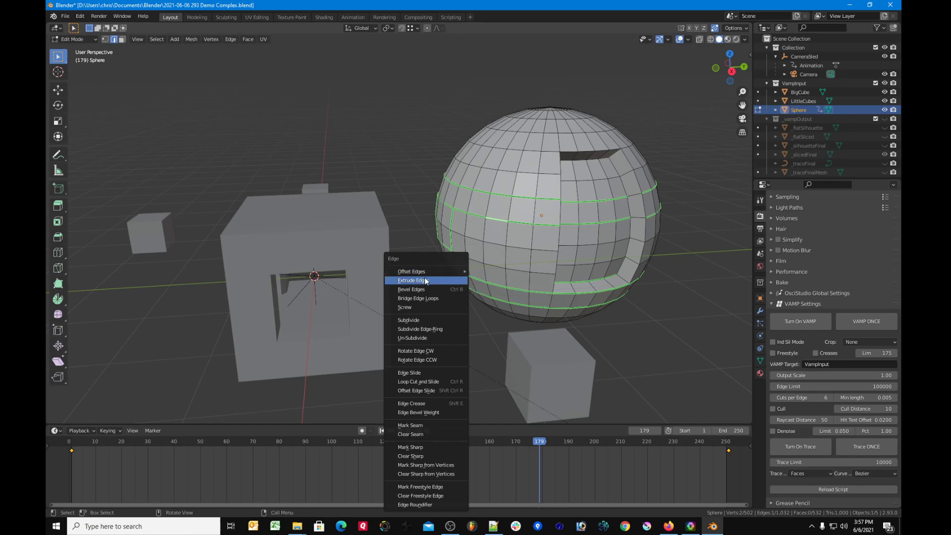
pyautogui.click(422, 494)
pyautogui.click(483, 377)
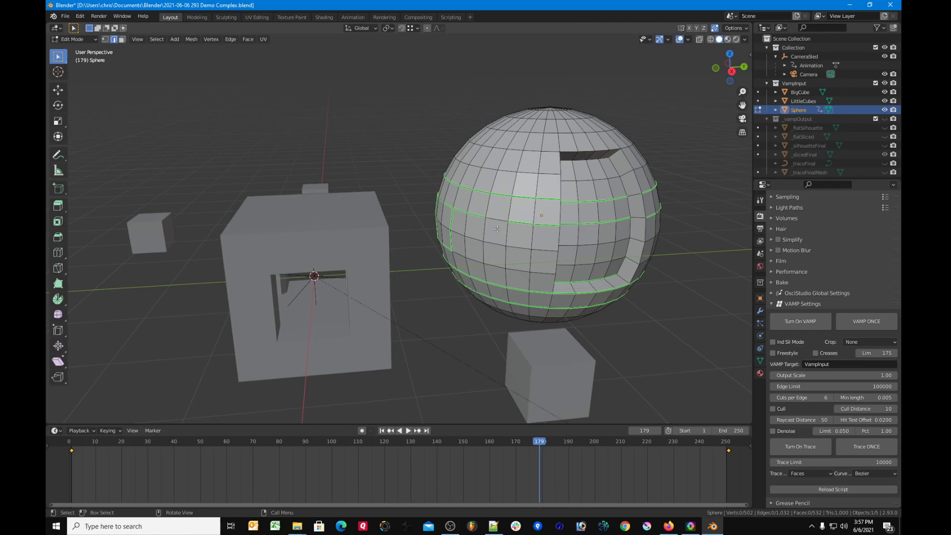
# Undo the Freestyle edge clearing on the sphere and return to Object Mode
pyautogui.click(505, 222)
pyautogui.hotkey('ctrl', 'z')
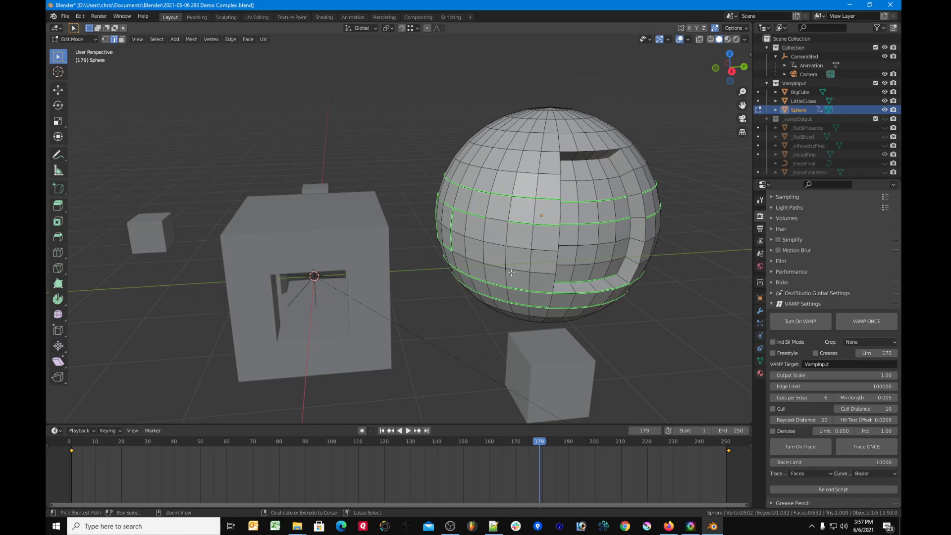
pyautogui.hotkey('ctrl', 'shift', 'z')
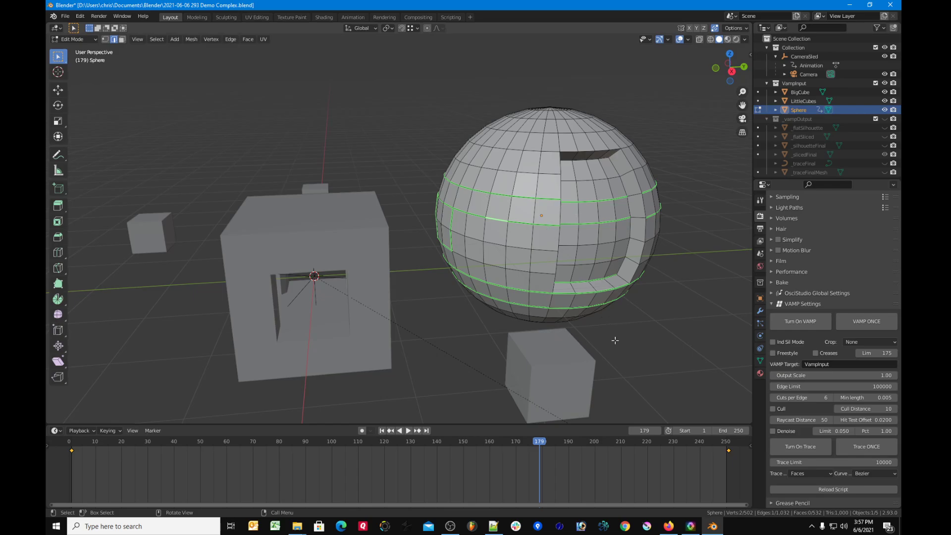
pyautogui.click(595, 311)
pyautogui.press('Tab')
pyautogui.click(595, 260)
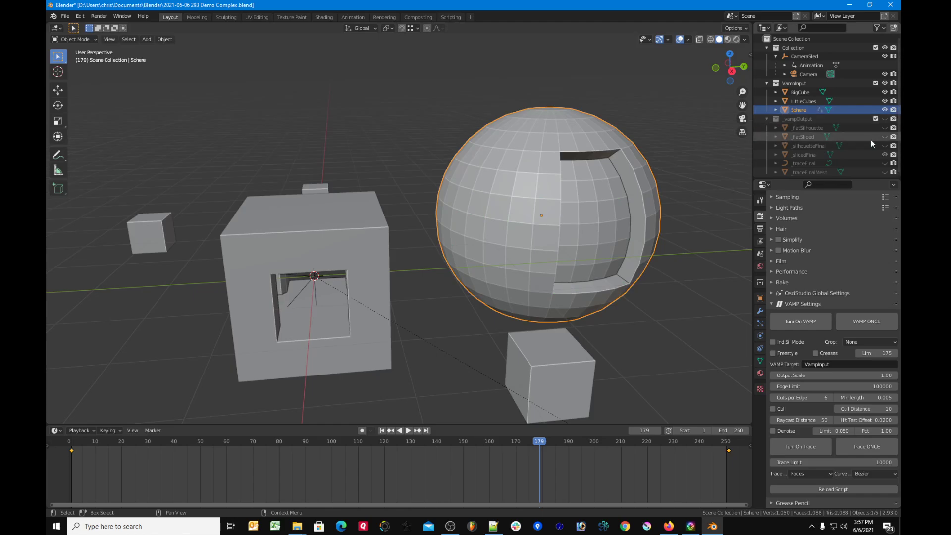
# Show the _vampOutput collection again and hide the VampInput collection
pyautogui.click(884, 136)
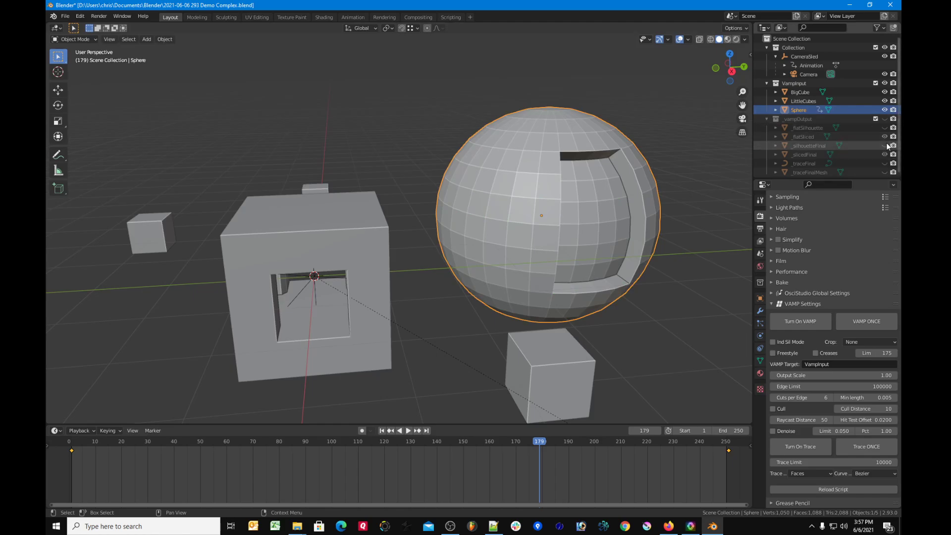
pyautogui.click(885, 136)
pyautogui.click(884, 119)
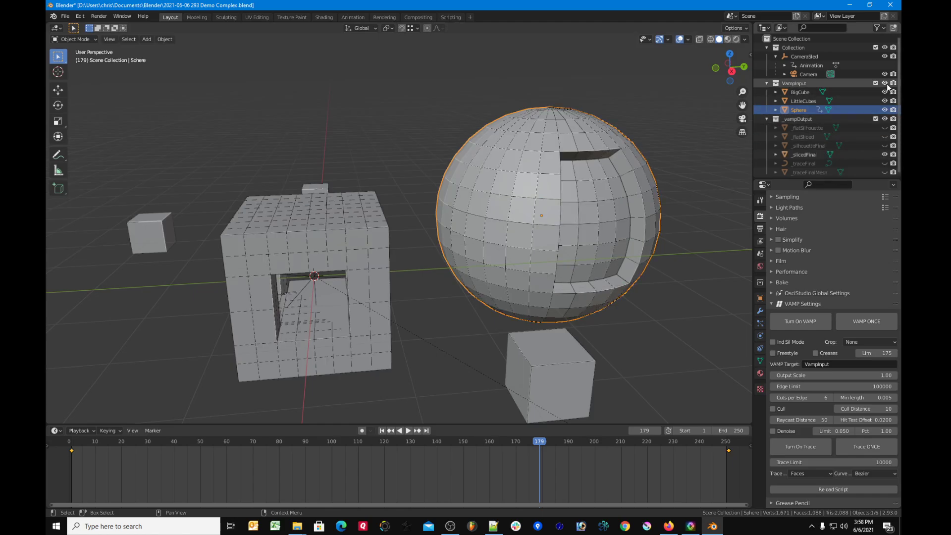
pyautogui.click(884, 83)
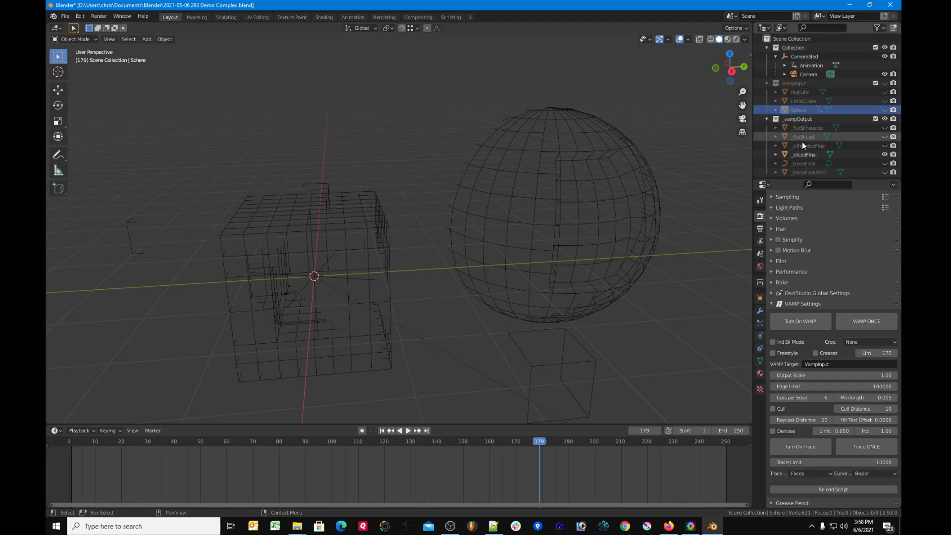
# Return to camera view and examine _slicedFinal on its own, selected and with _silhouetteFinal hidden
pyautogui.click(885, 146)
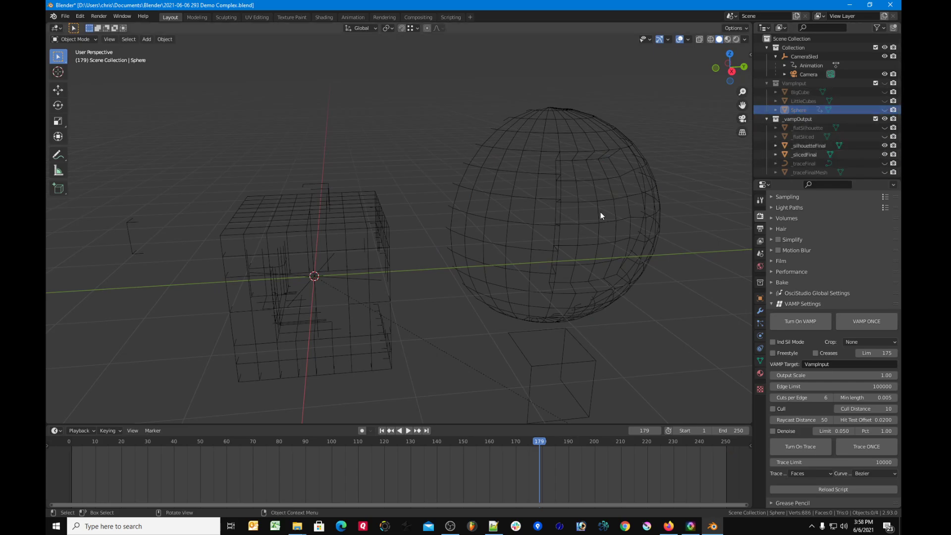
pyautogui.press('KP_0')
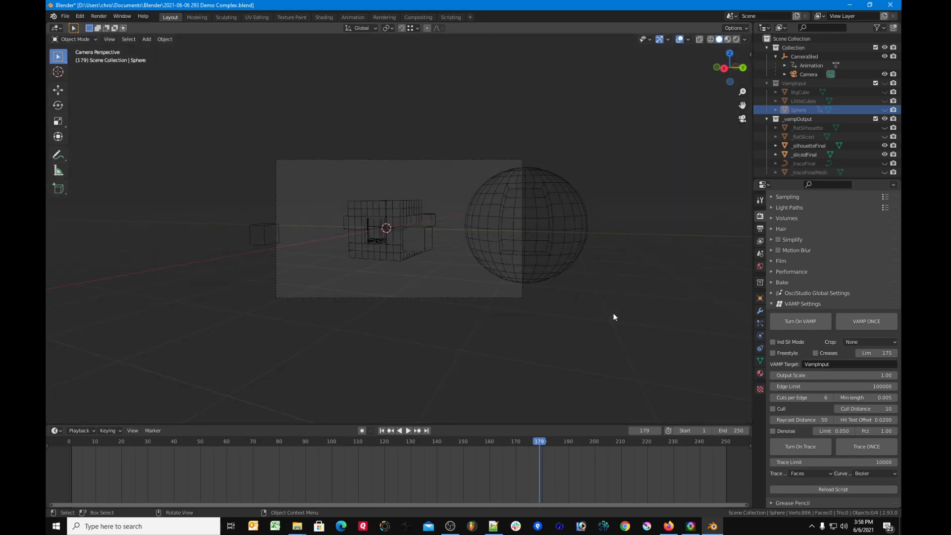
pyautogui.scroll(2, 466, 230)
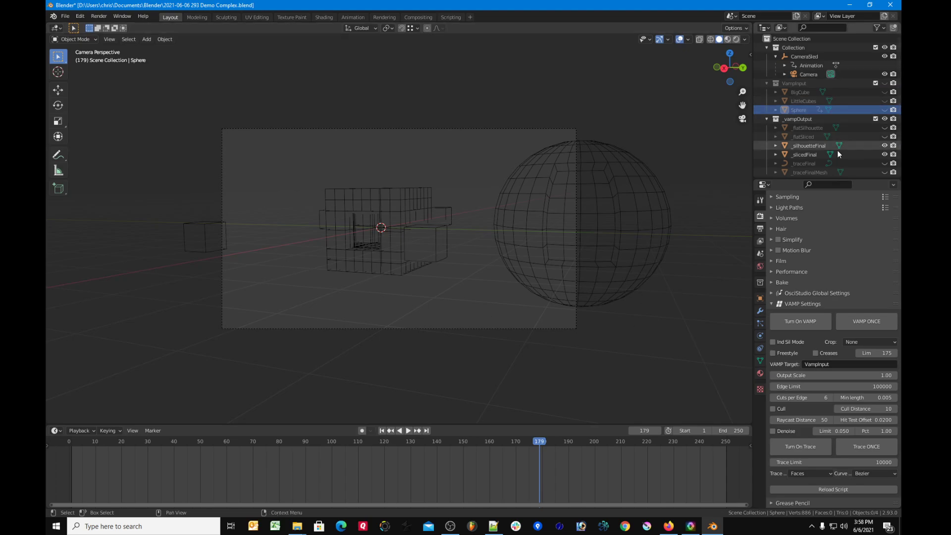
pyautogui.click(885, 145)
pyautogui.click(810, 154)
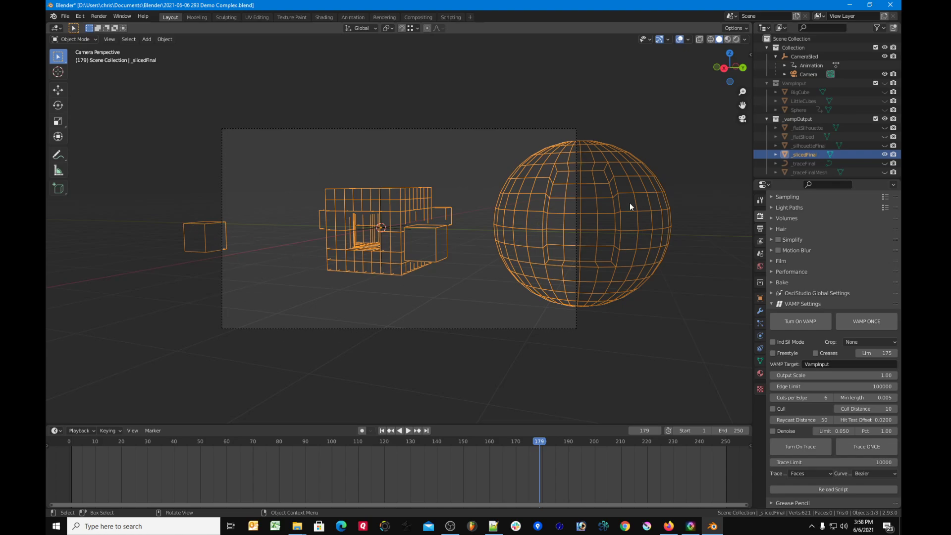
# Hide _slicedFinal, then show and select _silhouetteFinal to isolate the silhouette output
pyautogui.click(884, 154)
pyautogui.click(804, 144)
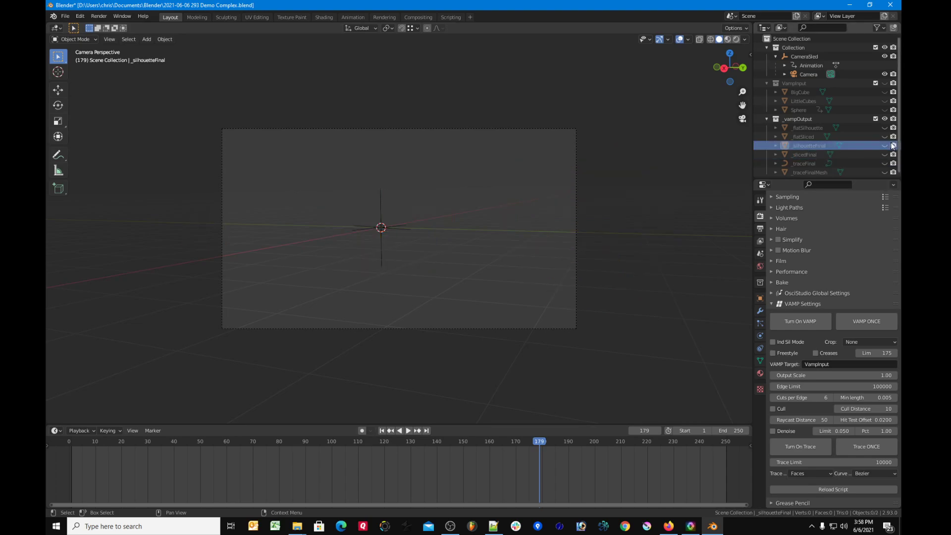
pyautogui.click(884, 145)
pyautogui.click(811, 144)
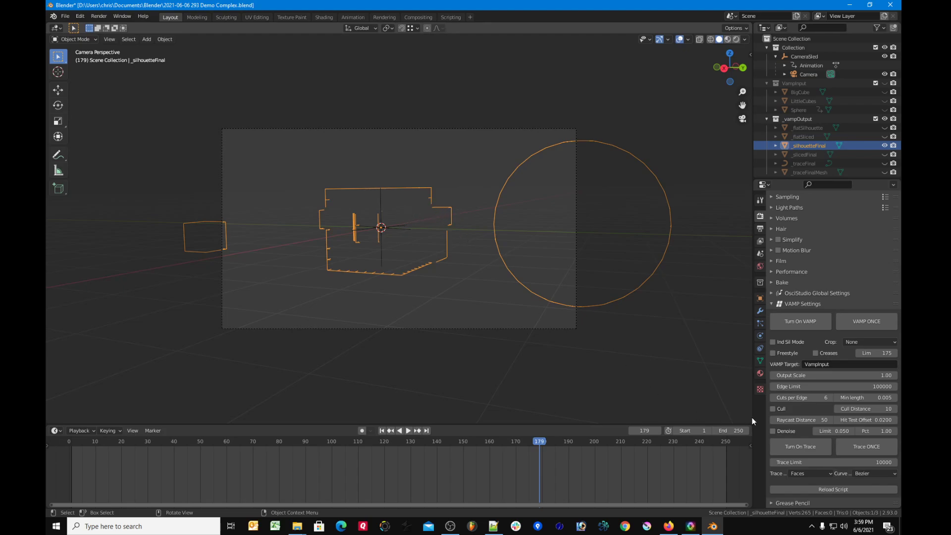
# Enable Ind Sil Mode and run VAMP once to generate individual object silhouettes
pyautogui.click(795, 340)
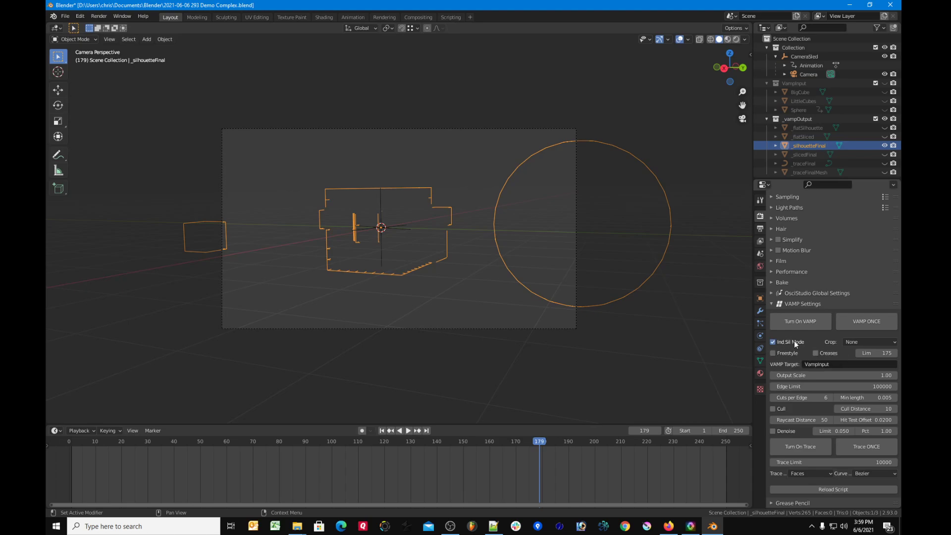
pyautogui.click(857, 322)
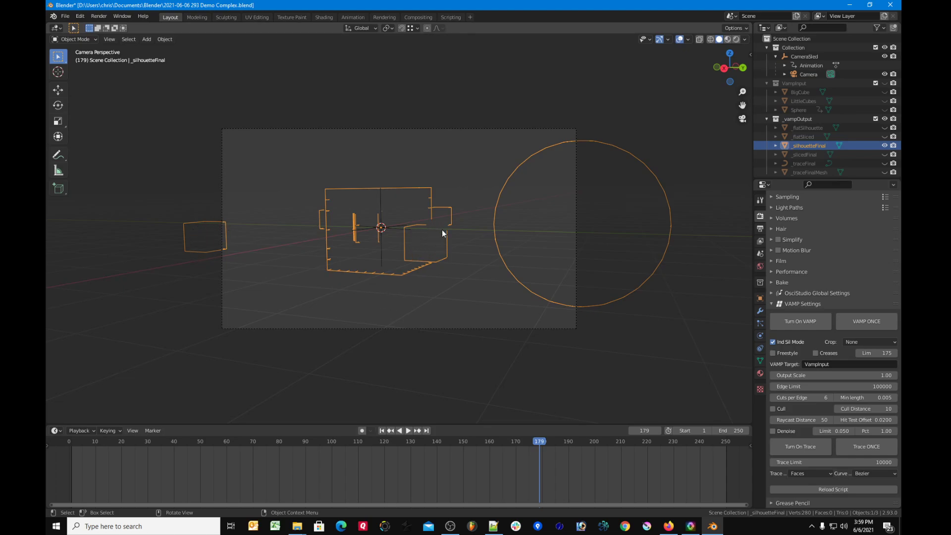
# Increase Cuts per Edge to 8 and regenerate the output with a single VAMP run
pyautogui.click(831, 397)
pyautogui.click(831, 398)
pyautogui.click(876, 325)
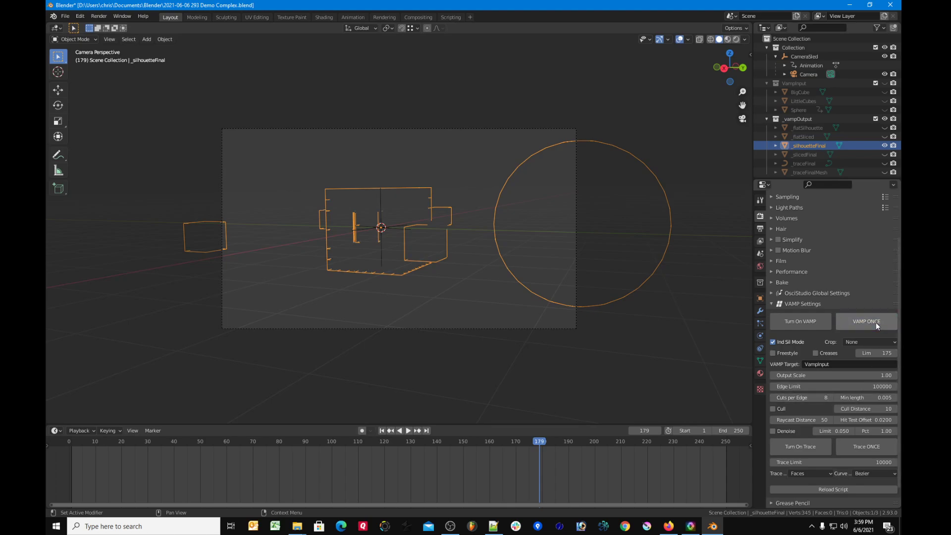
# Reduce Cuts per Edge to 4 and run VAMP once
pyautogui.click(772, 397)
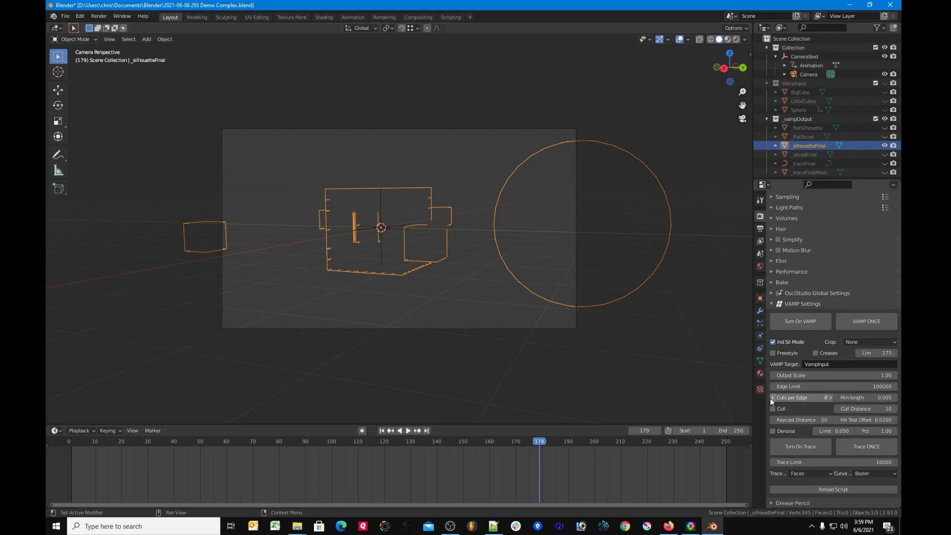
pyautogui.click(771, 396)
pyautogui.click(772, 397)
pyautogui.click(859, 324)
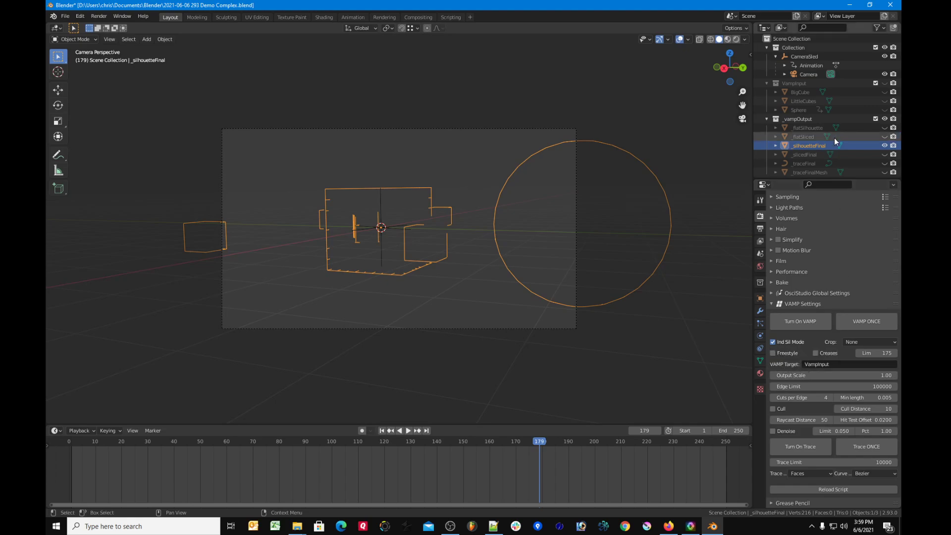
# Show the _flatSilhouette and _flatSliced outputs and select _flatSilhouette
pyautogui.click(810, 128)
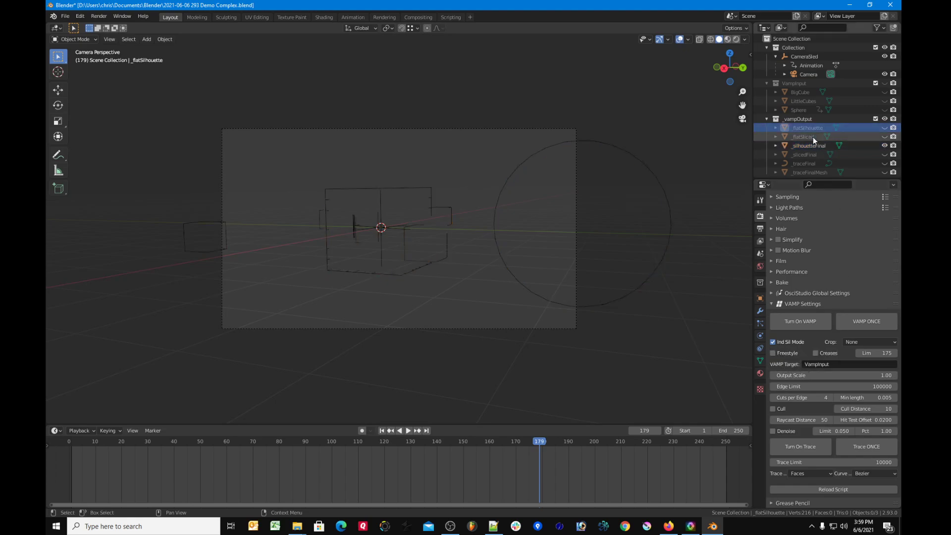
pyautogui.click(884, 128)
pyautogui.click(884, 137)
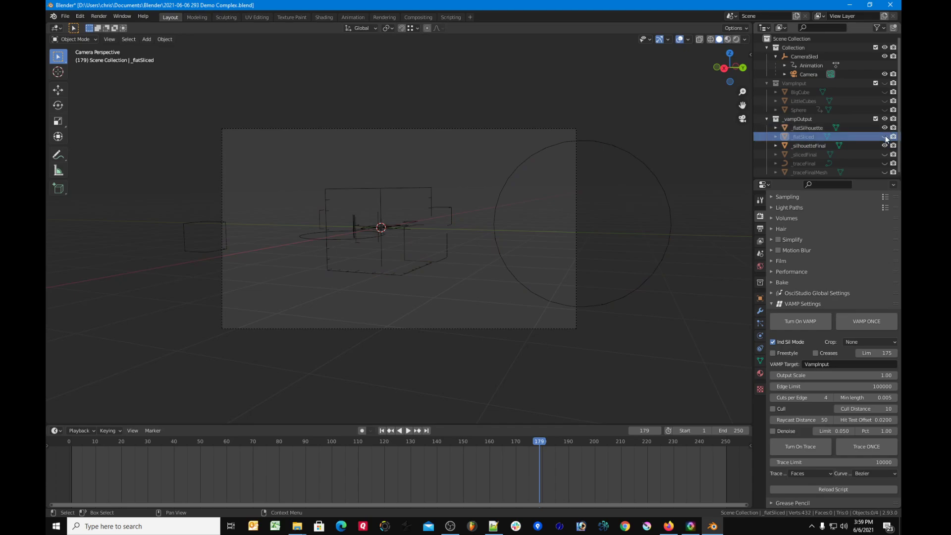
pyautogui.click(809, 136)
pyautogui.click(807, 128)
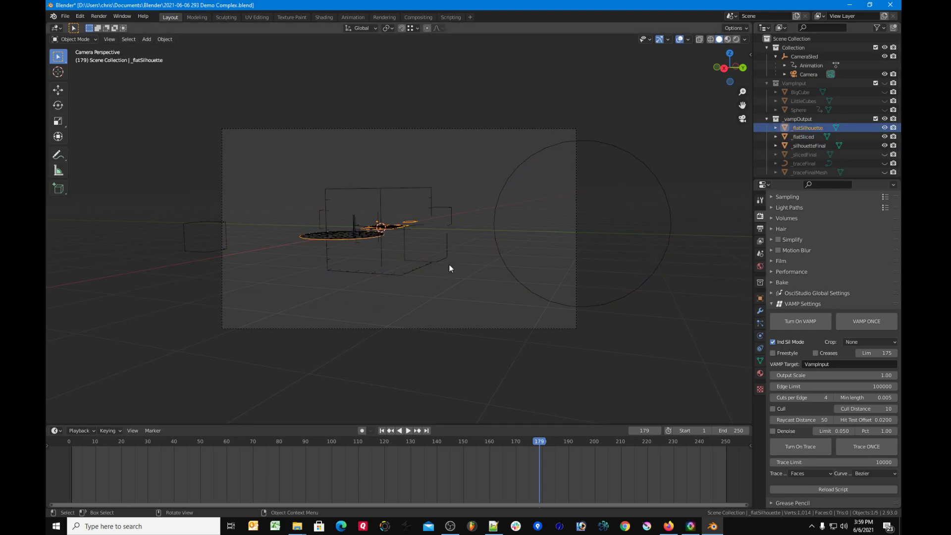
# In top view, hide _silhouetteFinal, CameraSled and the camera's Collection so only the two flat outputs show
pyautogui.click(350, 235)
pyautogui.press('KP_7')
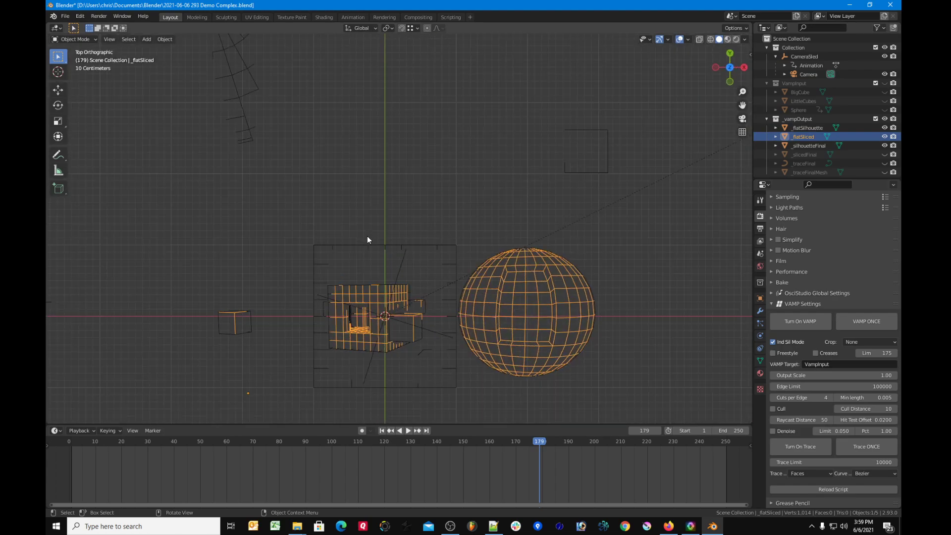
pyautogui.scroll(-1, 495, 207)
pyautogui.click(884, 145)
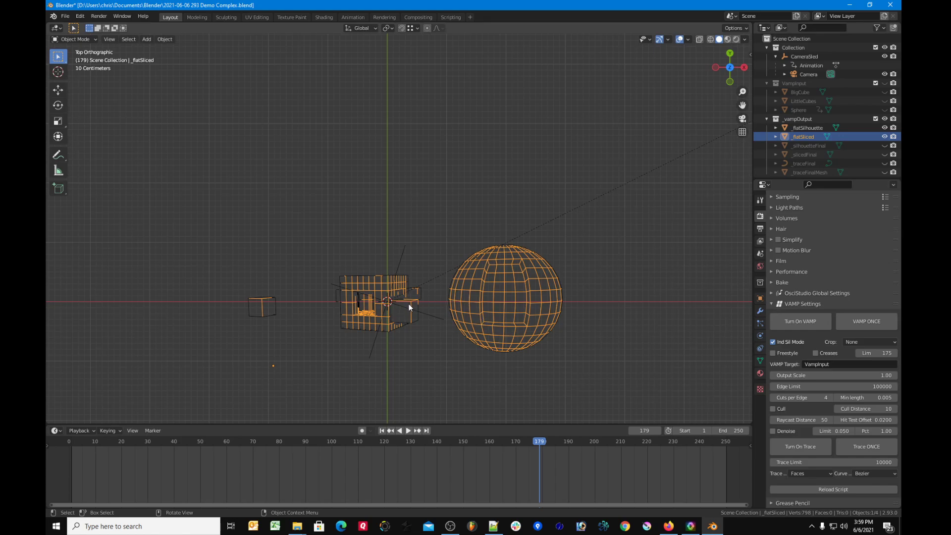
pyautogui.click(884, 56)
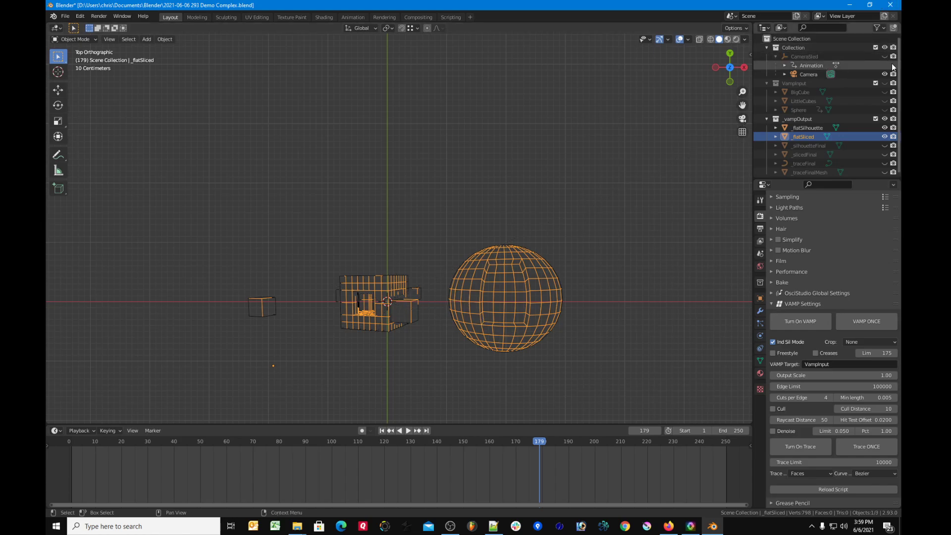
pyautogui.click(885, 47)
pyautogui.scroll(2, 415, 317)
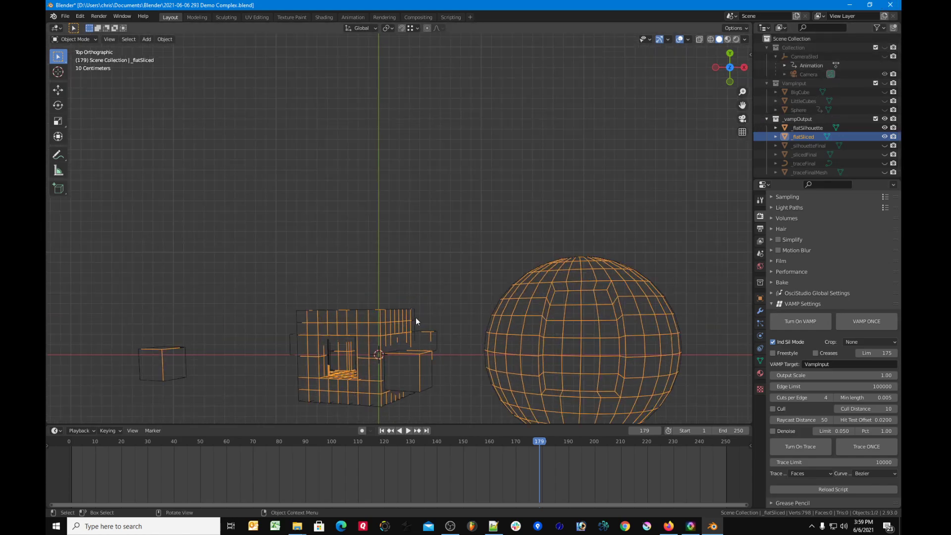
pyautogui.keyDown('shift'); pyautogui.moveTo(415, 317); pyautogui.dragTo(454, 144, button='middle'); pyautogui.keyUp('shift')
pyautogui.scroll(-2, 443, 172)
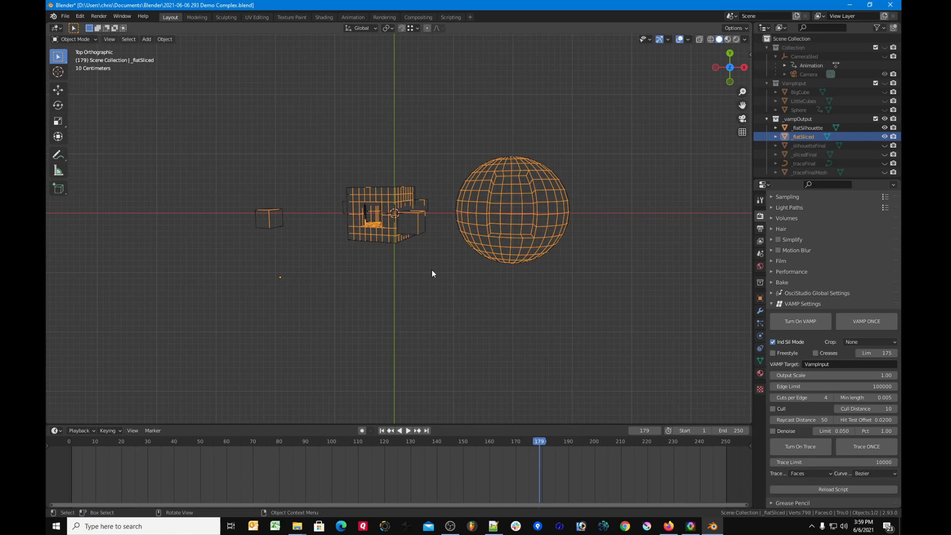
pyautogui.scroll(1, 432, 271)
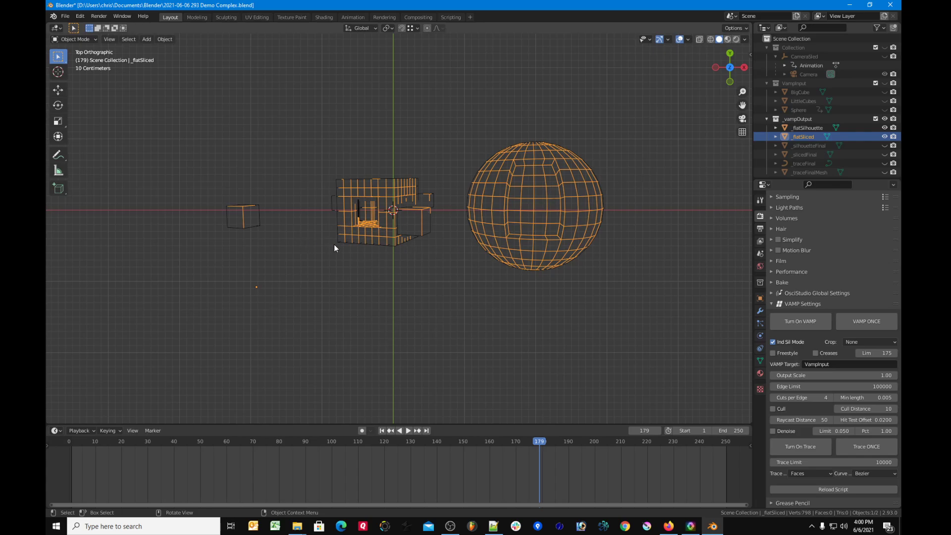
pyautogui.scroll(-1, 333, 245)
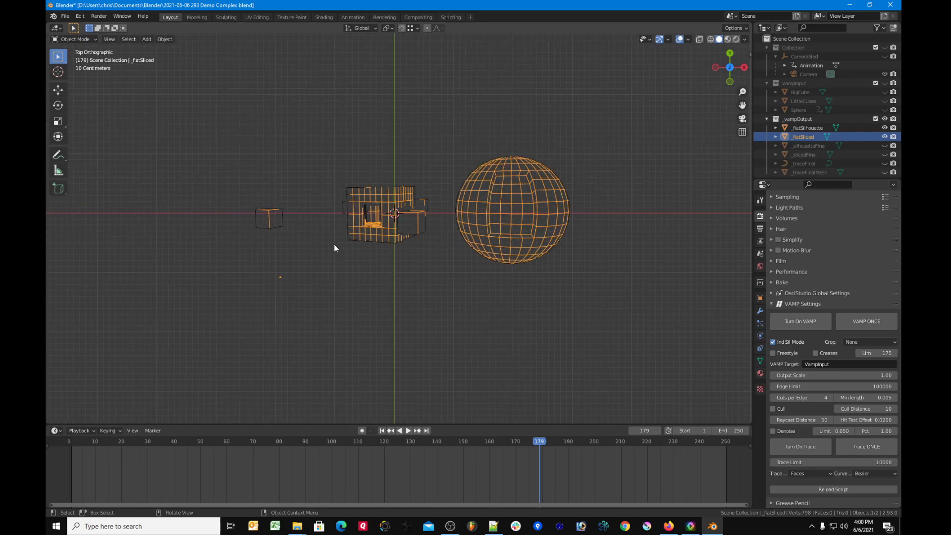
# Hide _flatSliced and select _flatSilhouette to examine the flat silhouette on its own
pyautogui.click(425, 224)
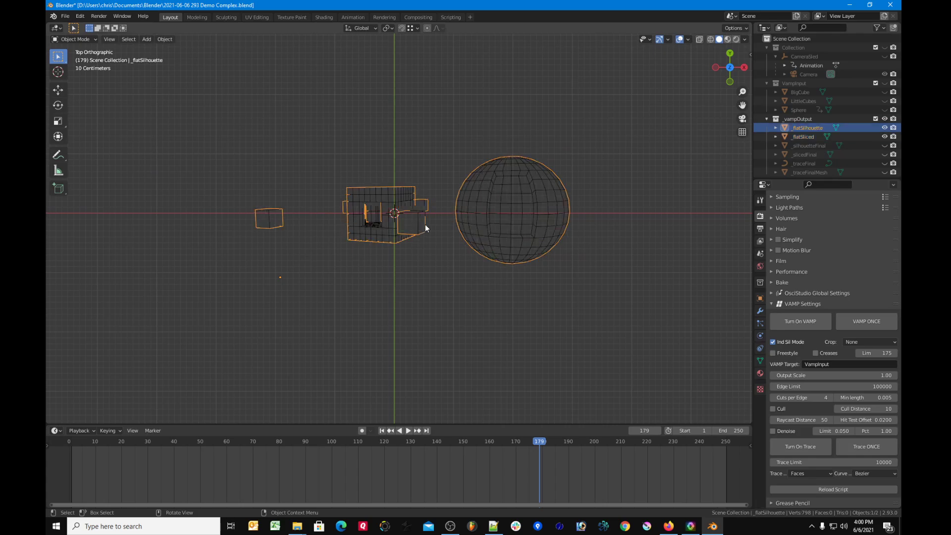
pyautogui.click(428, 269)
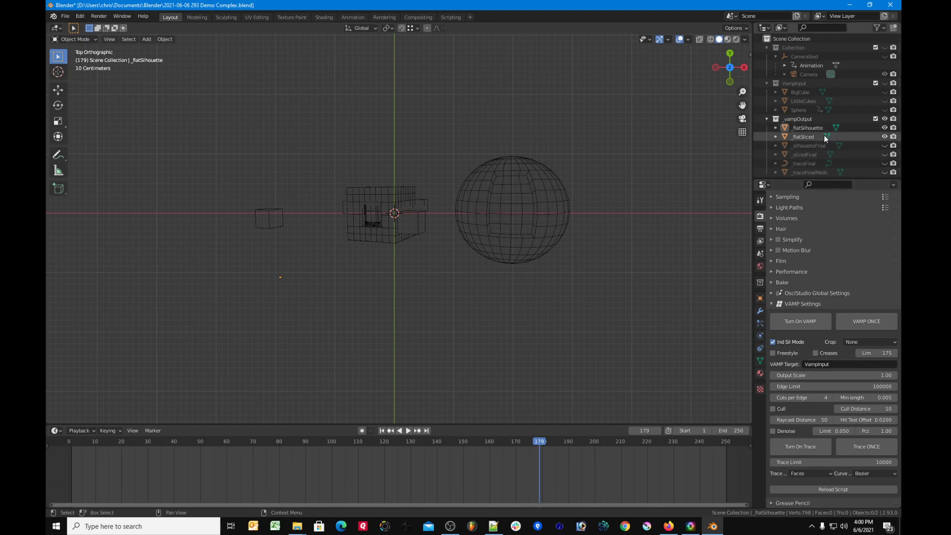
pyautogui.click(885, 138)
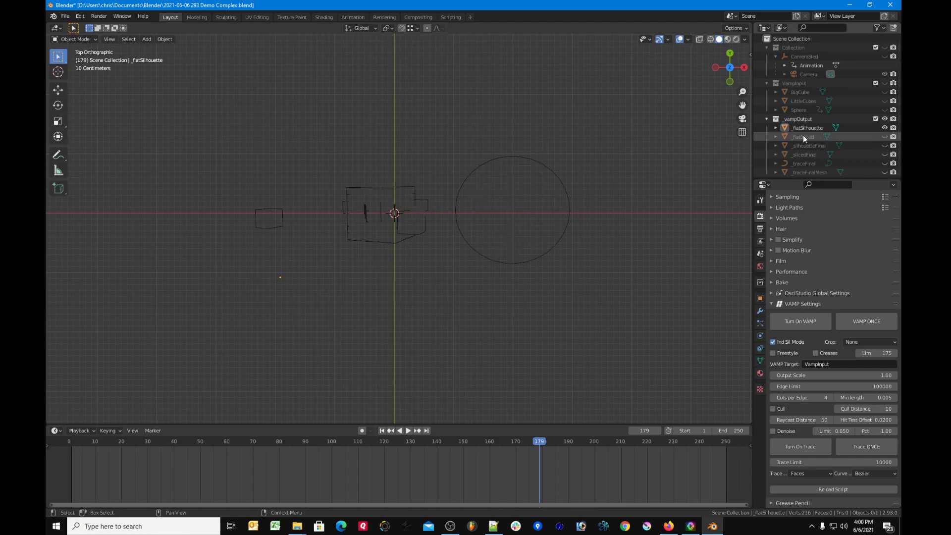
pyautogui.click(803, 127)
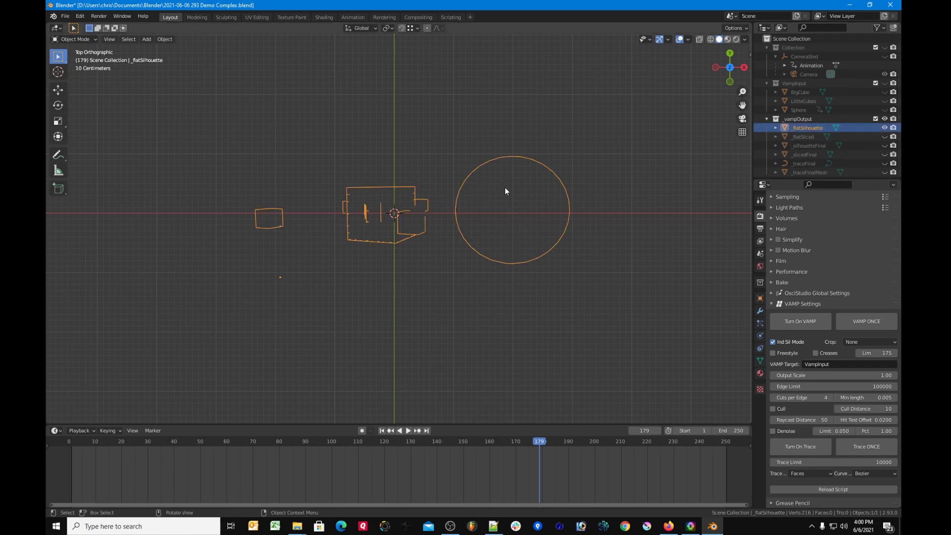
# Swap visibility to show only _flatSliced and select it for examination
pyautogui.click(884, 136)
pyautogui.click(885, 128)
pyautogui.click(805, 136)
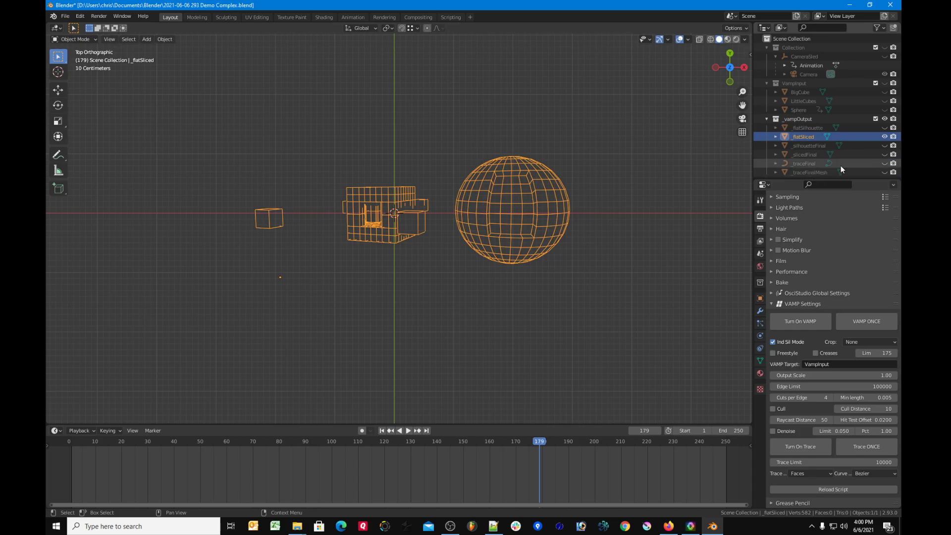
# Hide _flatSliced, return to camera view, and show _silhouetteFinal and _slicedFinal with _slicedFinal selected
pyautogui.click(885, 137)
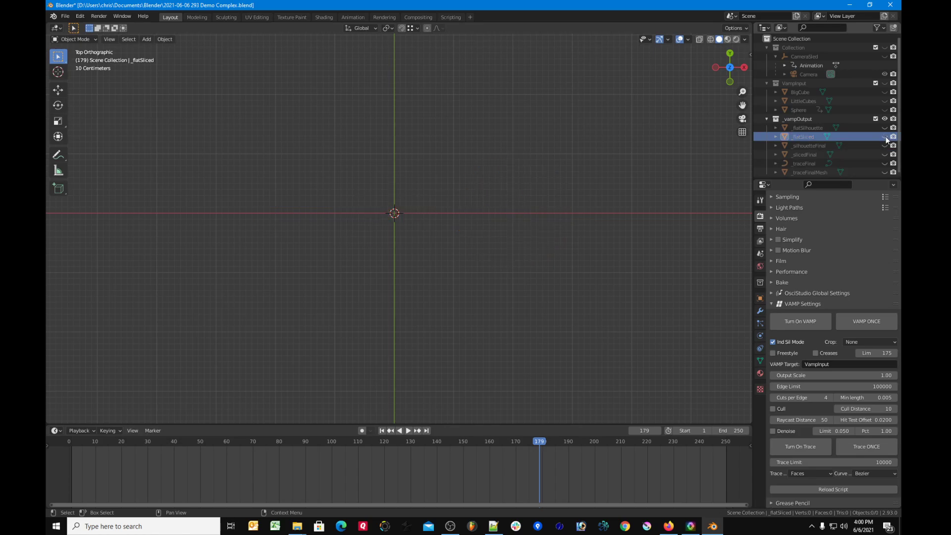
pyautogui.press('KP_0')
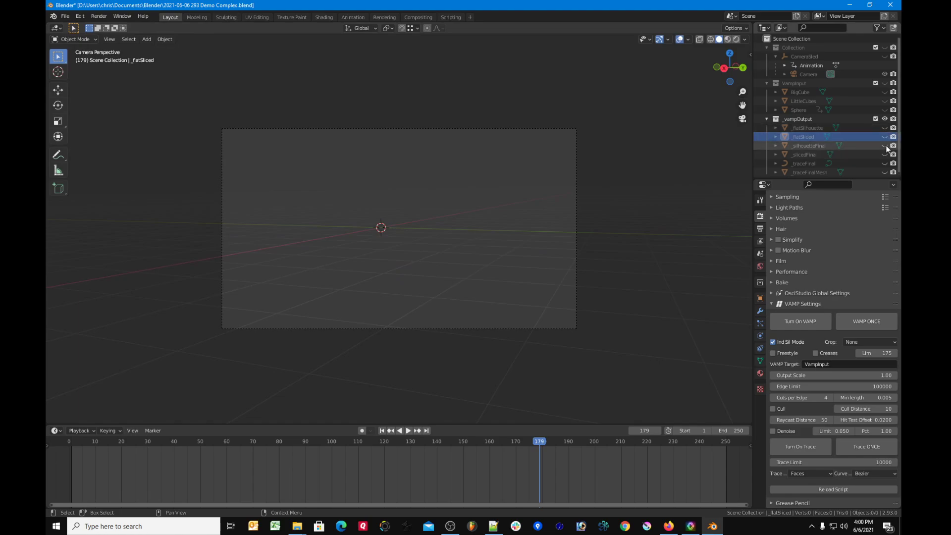
pyautogui.moveTo(885, 154); pyautogui.dragTo(884, 145)
pyautogui.click(814, 145)
pyautogui.click(813, 154)
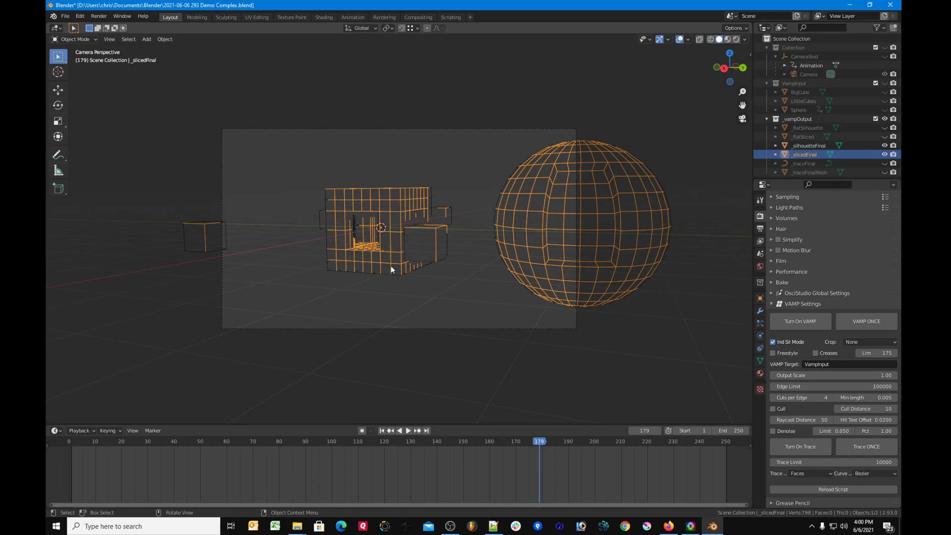
# Run VAMP once with Freestyle on and Ind Sil Mode off, and isolate _slicedFinal by hiding _silhouetteFinal
pyautogui.click(622, 317)
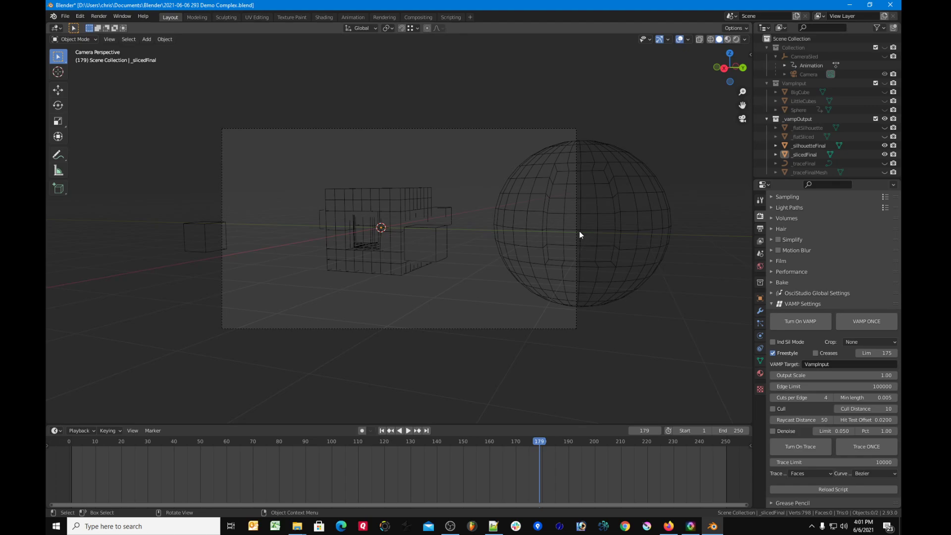
pyautogui.click(872, 325)
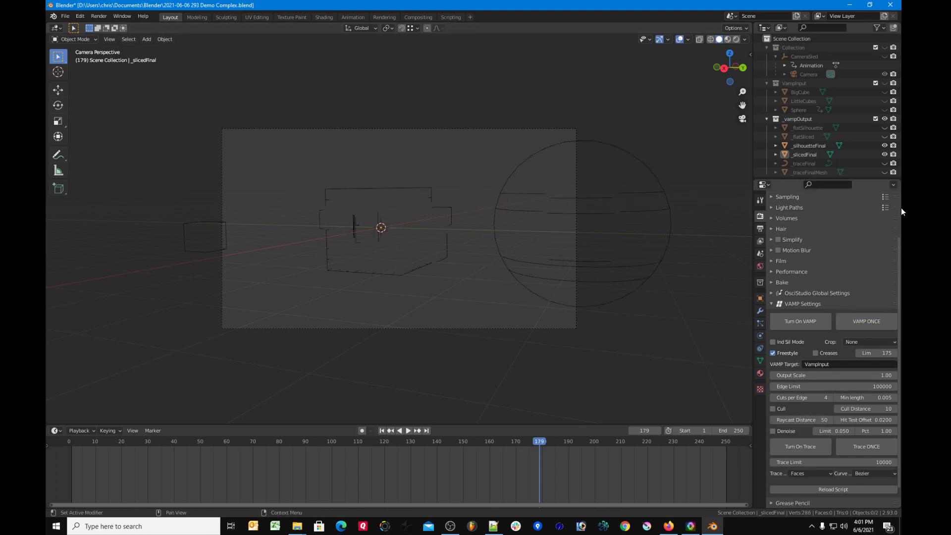
pyautogui.click(885, 146)
pyautogui.click(525, 195)
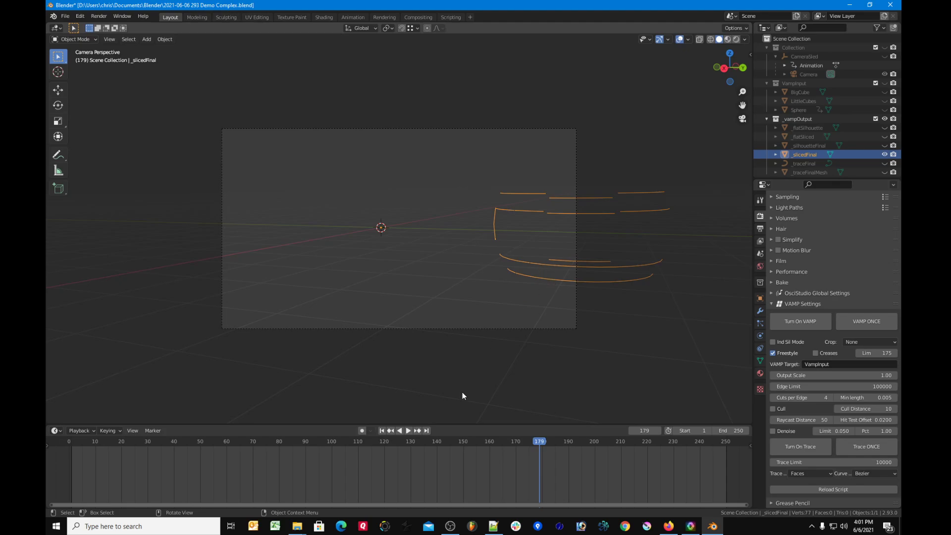
# Regenerate the Freestyle output with a VAMP run at frame 147 and another at frame 65
pyautogui.click(454, 441)
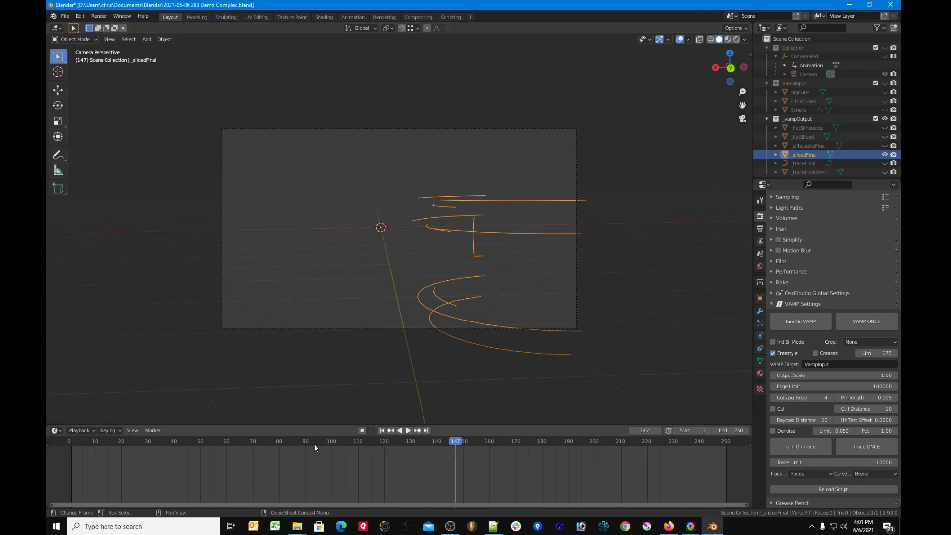
pyautogui.click(858, 326)
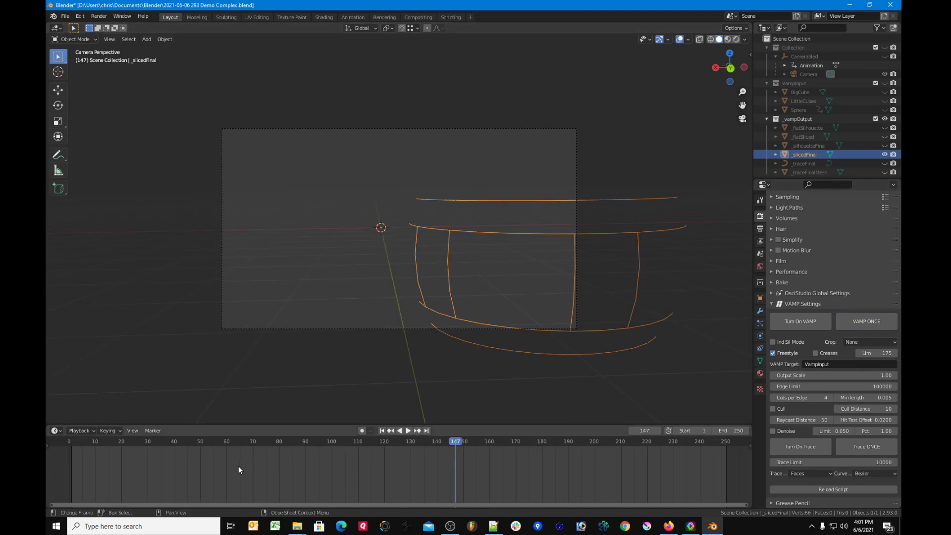
pyautogui.click(240, 441)
pyautogui.click(863, 319)
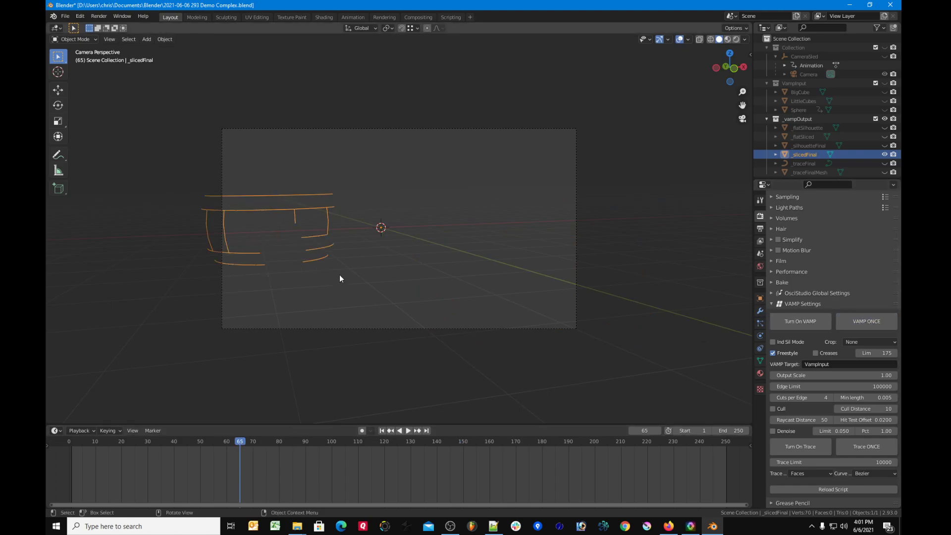
# Show _silhouetteFinal again and compare it with _slicedFinal by selecting each in the viewport, leaving nothing selected
pyautogui.click(798, 146)
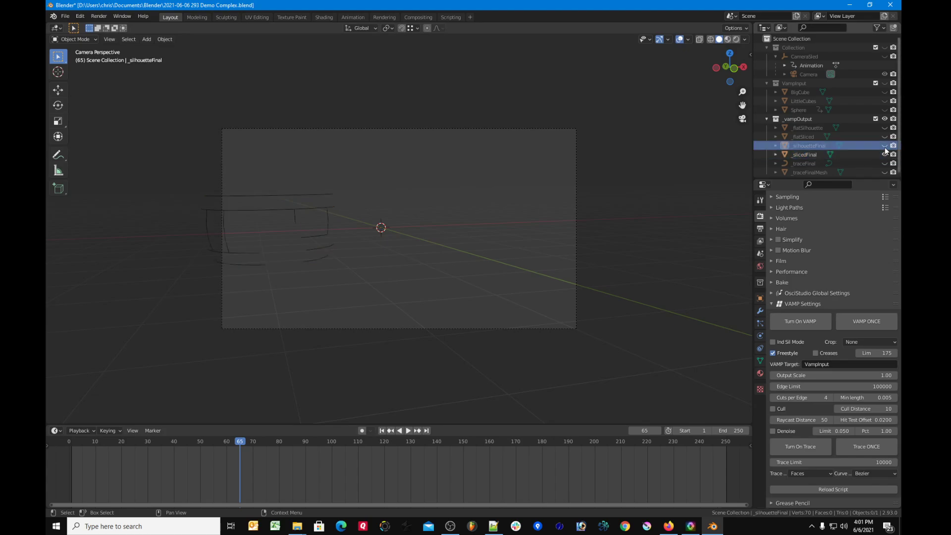
pyautogui.click(884, 146)
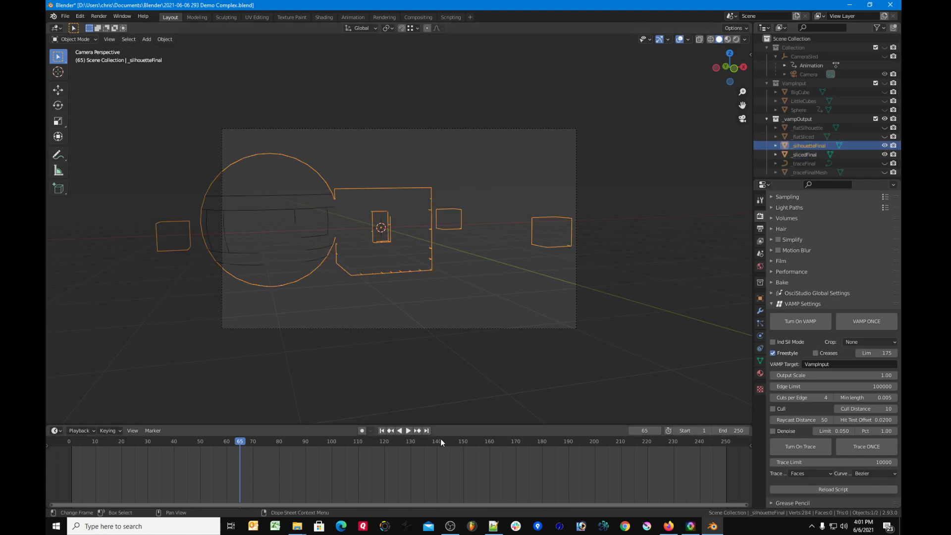
pyautogui.click(285, 197)
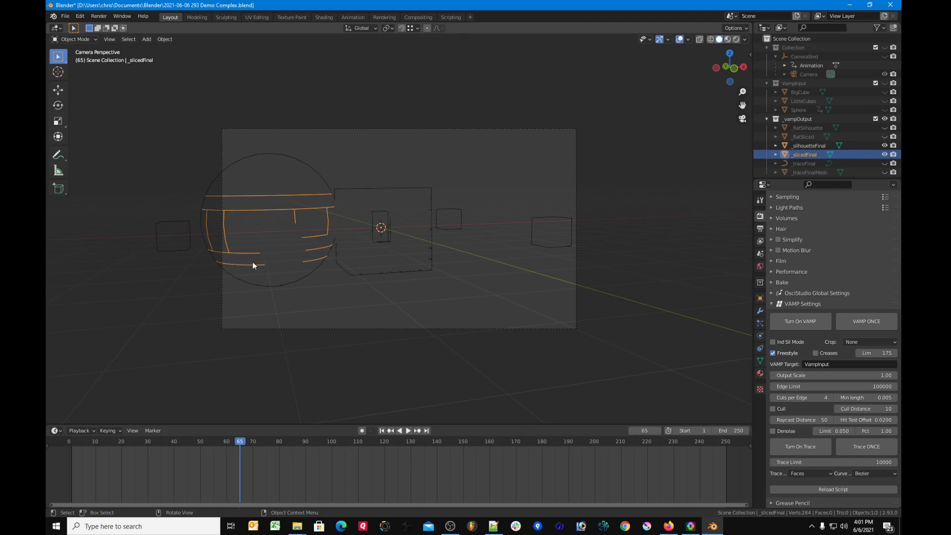
pyautogui.click(319, 173)
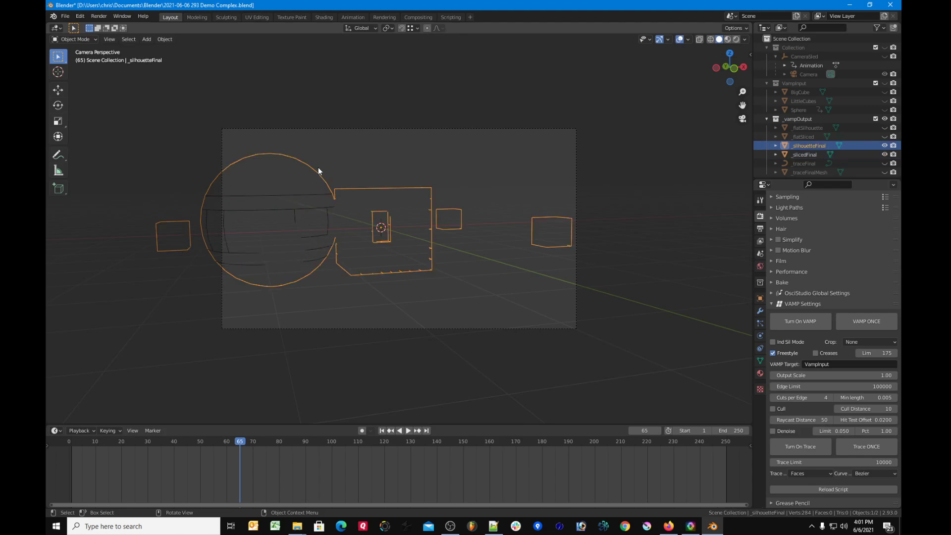
pyautogui.click(379, 372)
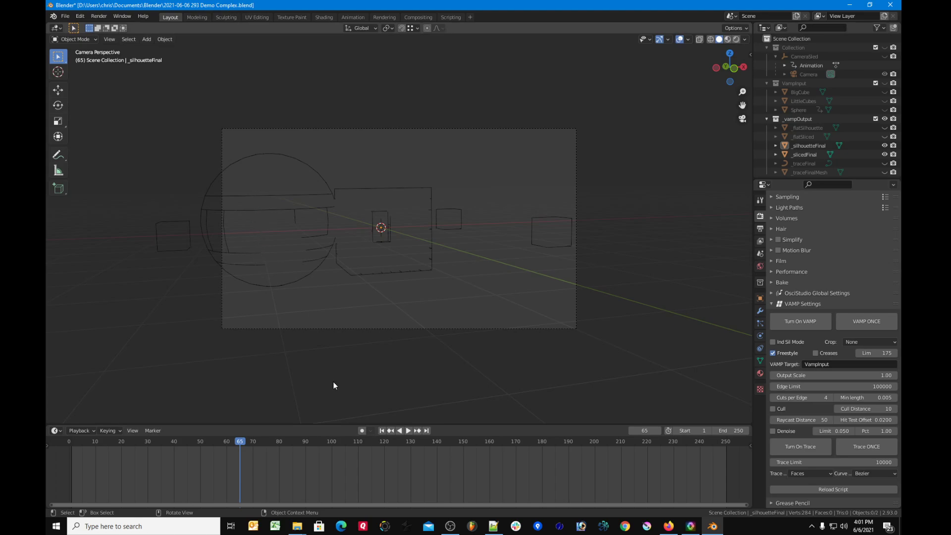
# Go to frame 168 and run VAMP once there
pyautogui.click(510, 442)
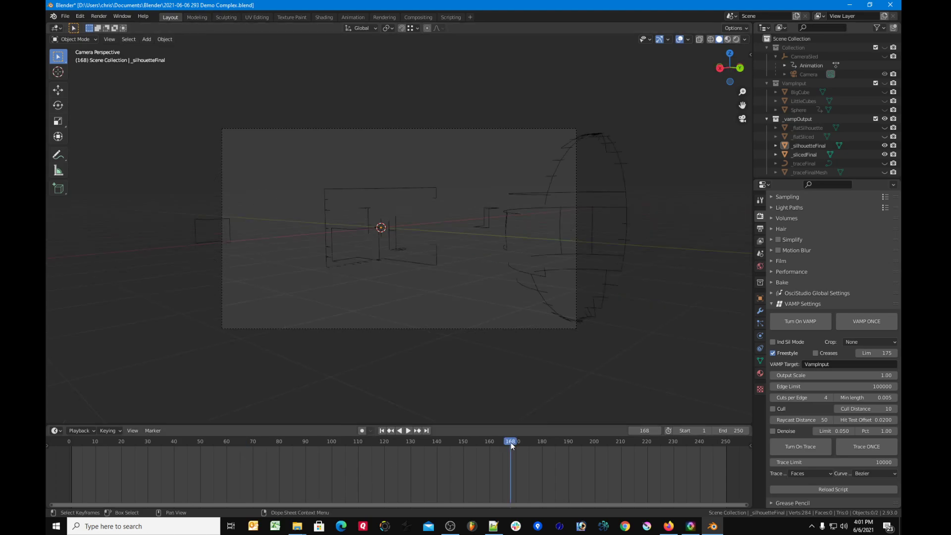
pyautogui.click(869, 323)
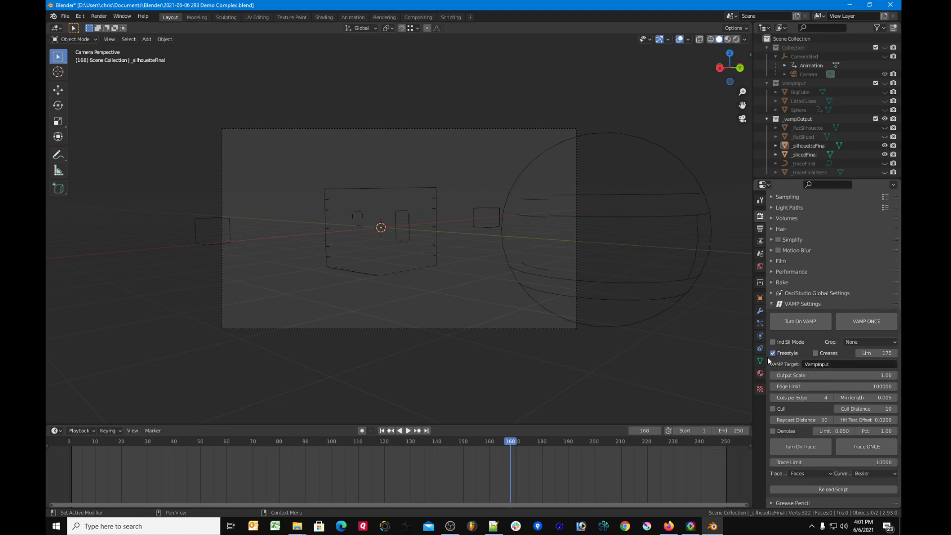
# Turn on Creases and run VAMP once at the current limit and again with the crease limit set to 160
pyautogui.click(816, 353)
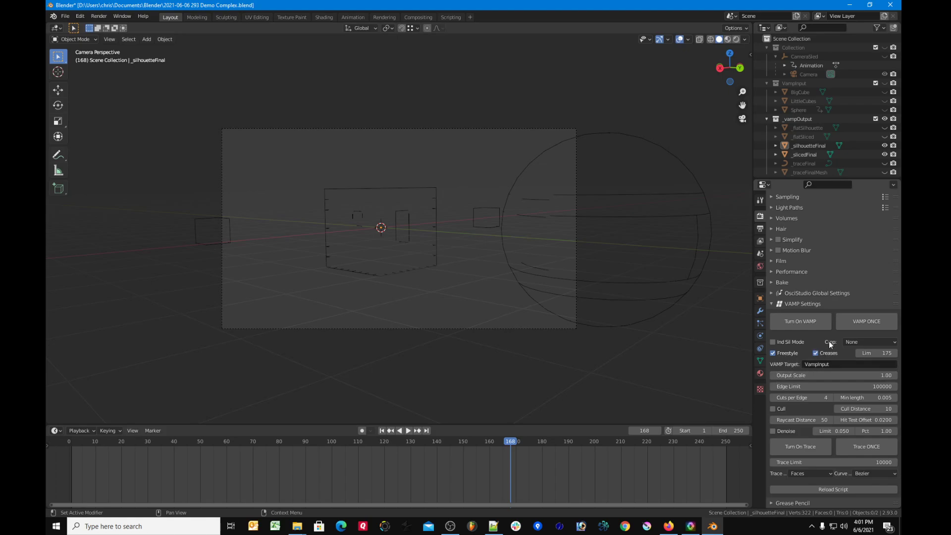
pyautogui.click(865, 322)
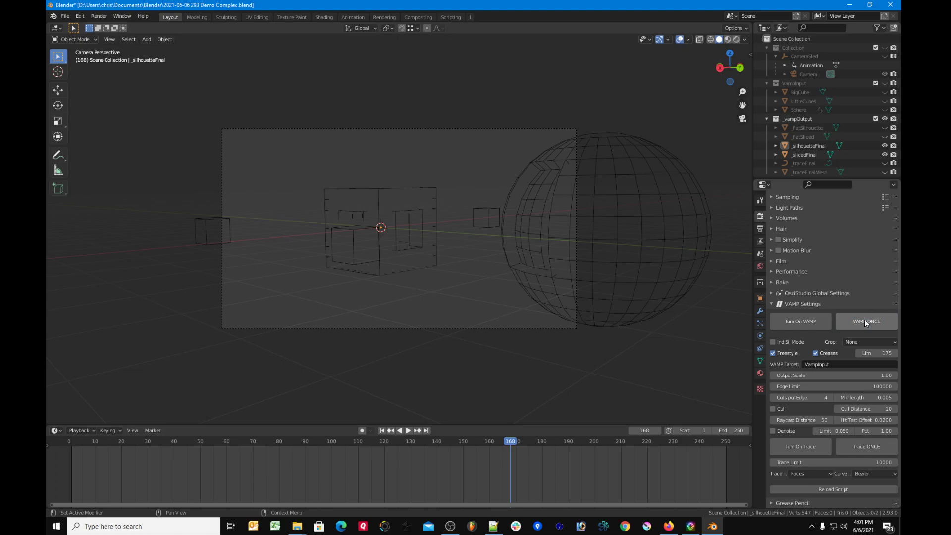
pyautogui.click(869, 353)
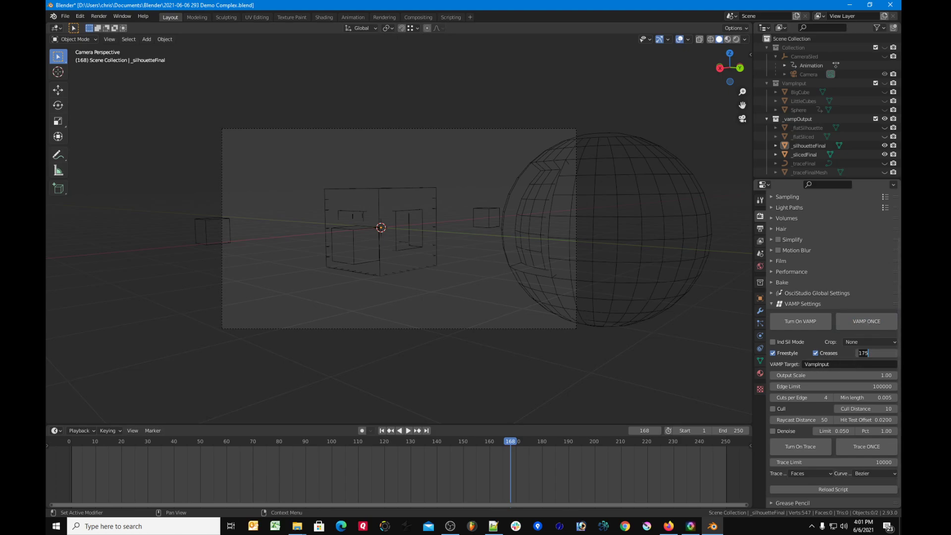
pyautogui.press('BackSpace')
pyautogui.press('BackSpace')
pyautogui.write('60')
pyautogui.press('Return')
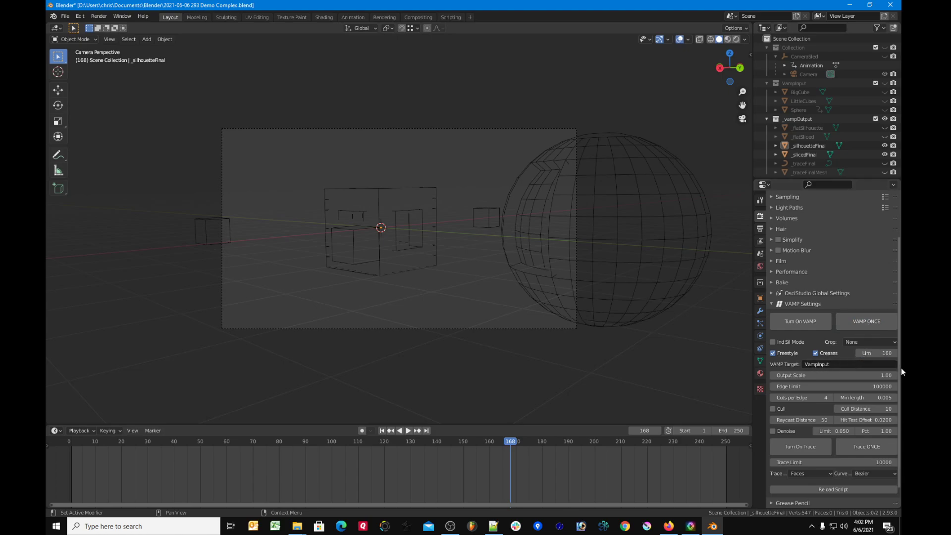
pyautogui.click(863, 322)
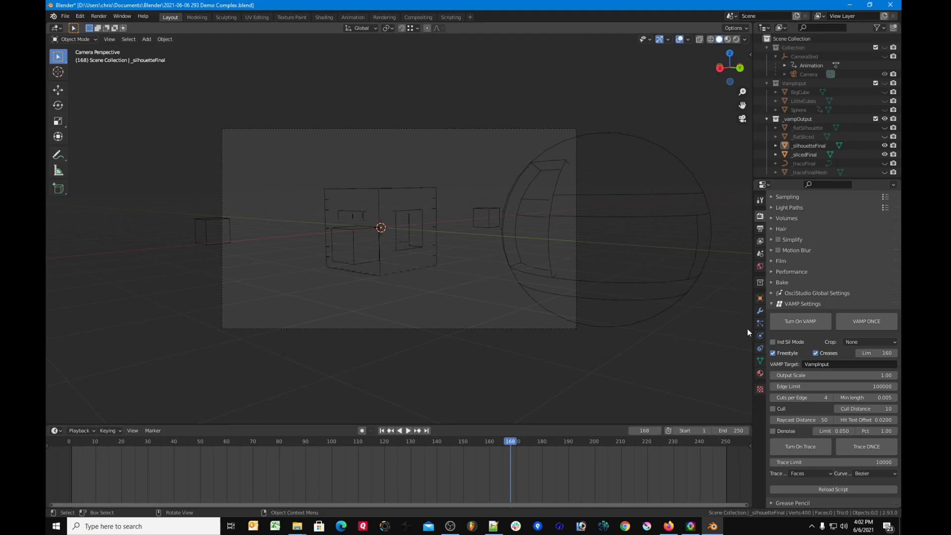
# Set the crease limit to 180 and run VAMP once
pyautogui.click(886, 353)
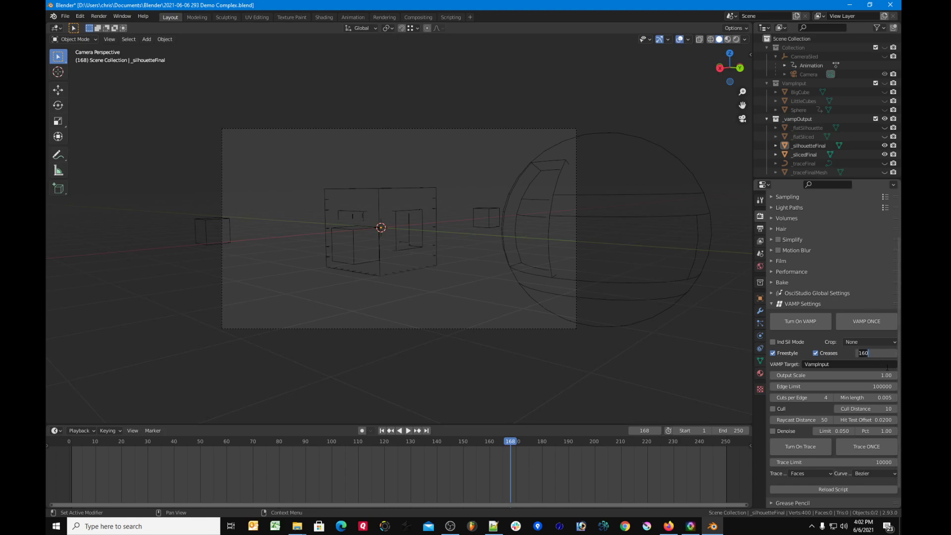
pyautogui.write('180')
pyautogui.press('Return')
pyautogui.click(872, 322)
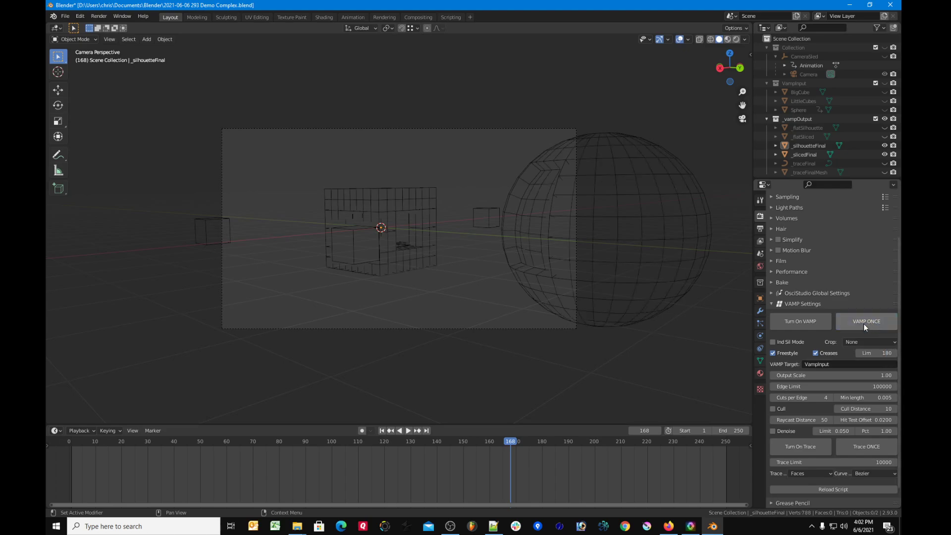
# Lower the crease limit to 170 and run VAMP once
pyautogui.click(868, 353)
pyautogui.press('BackSpace')
pyautogui.press('BackSpace')
pyautogui.write('70')
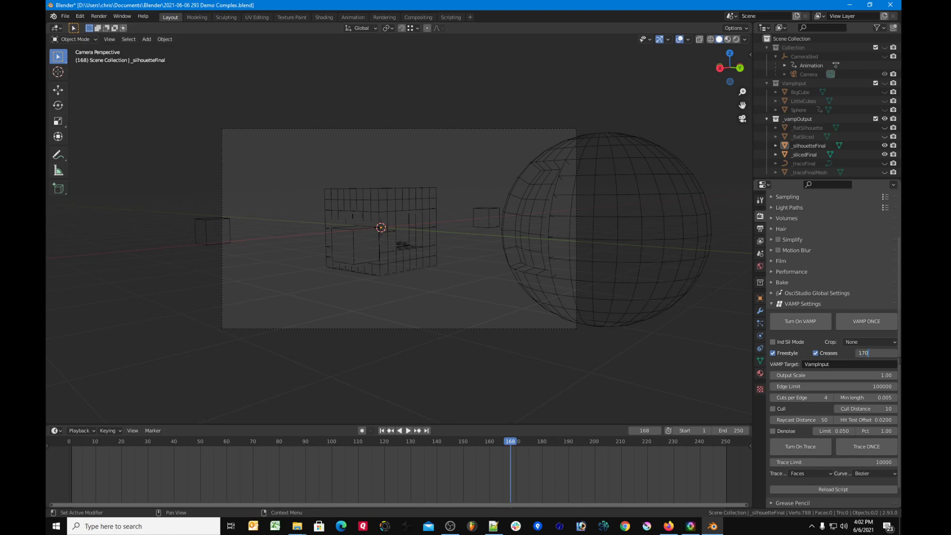
pyautogui.press('Return')
pyautogui.click(875, 320)
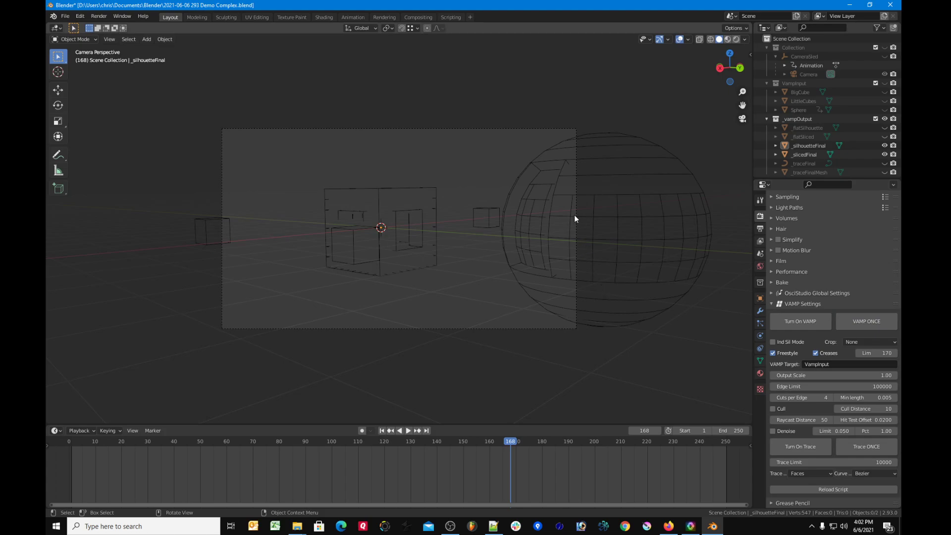
# Set the crease limit back to 160 and regenerate the output with a single VAMP run
pyautogui.click(867, 353)
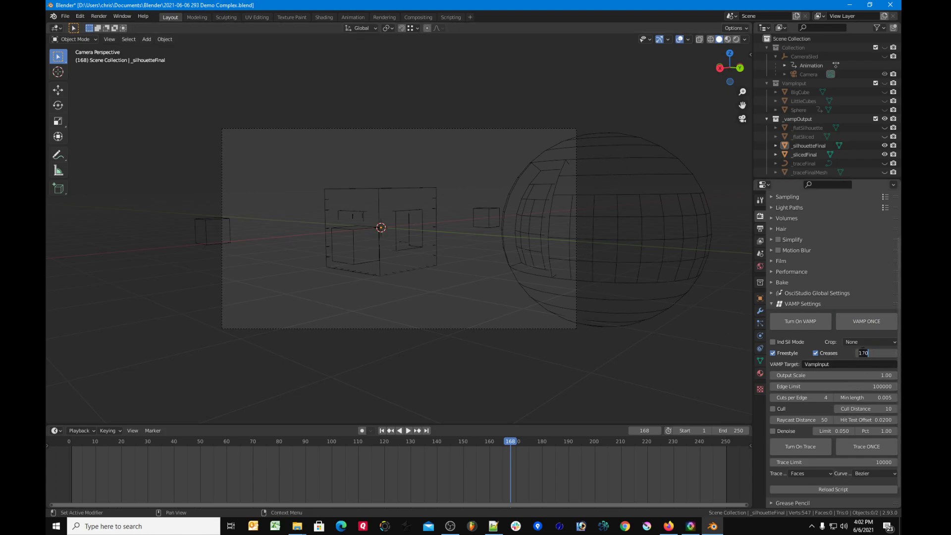
pyautogui.press('BackSpace')
pyautogui.press('BackSpace')
pyautogui.write('60')
pyautogui.press('Return')
pyautogui.click(859, 326)
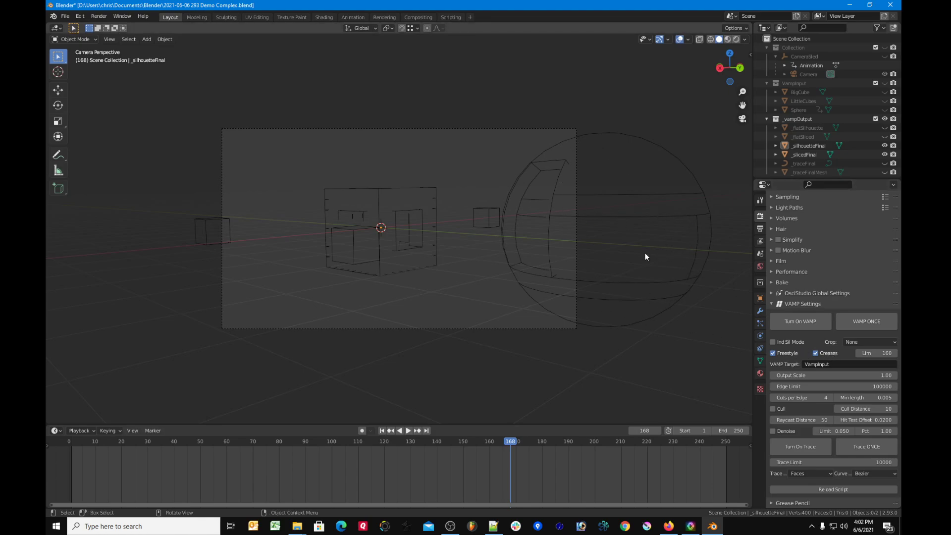
pyautogui.press('Tab')
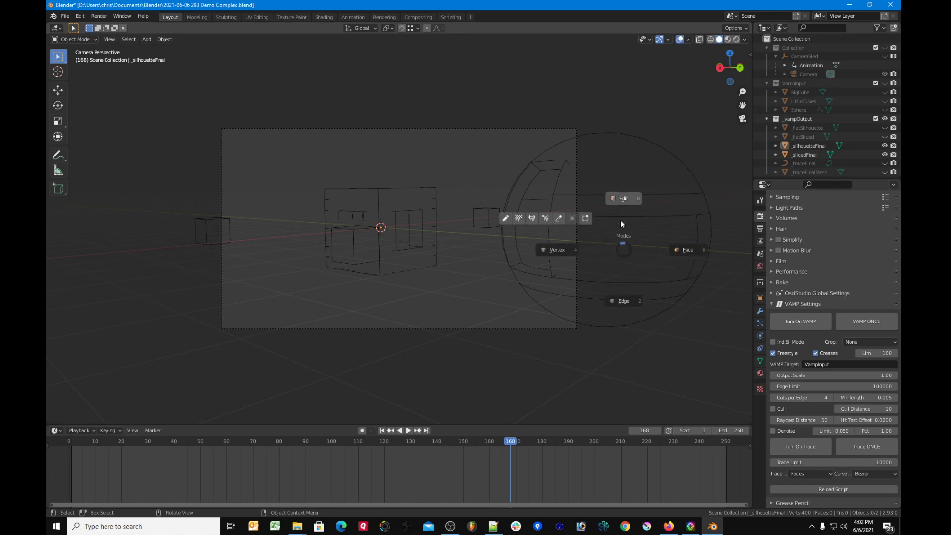
pyautogui.click(623, 199)
pyautogui.press('Tab')
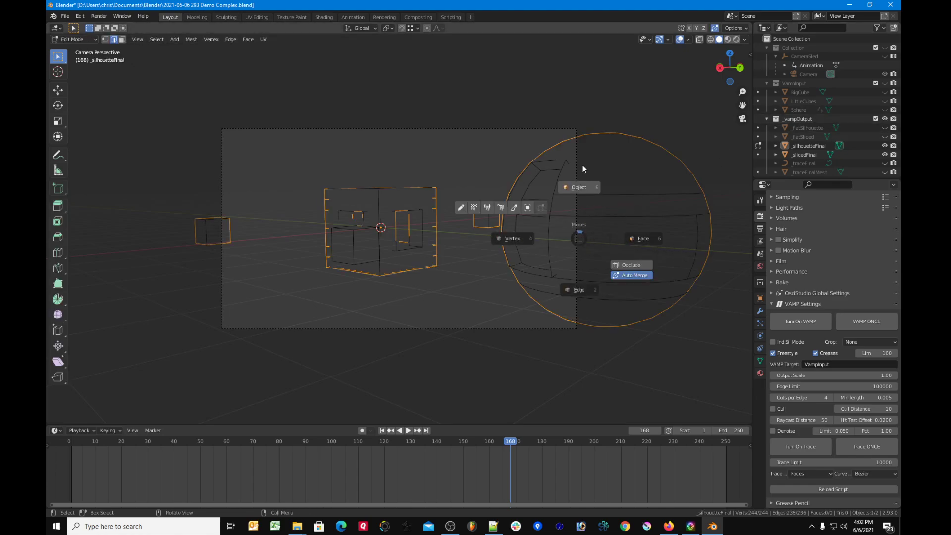
pyautogui.click(579, 191)
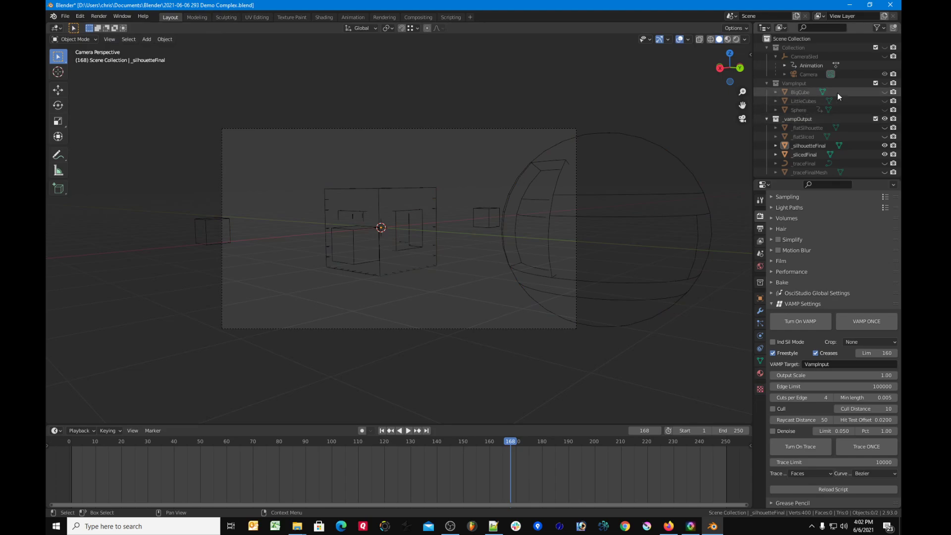
# Unhide the Sphere in VampInput, examine its Freestyle-marked edges in Edit Mode, and hide it again in Object Mode
pyautogui.click(884, 110)
pyautogui.click(818, 109)
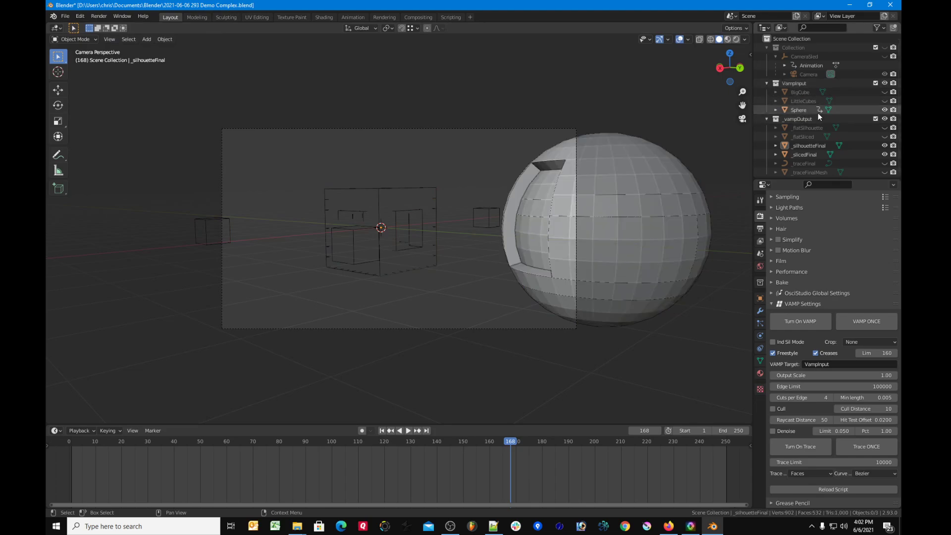
pyautogui.press('Tab')
pyautogui.click(660, 188)
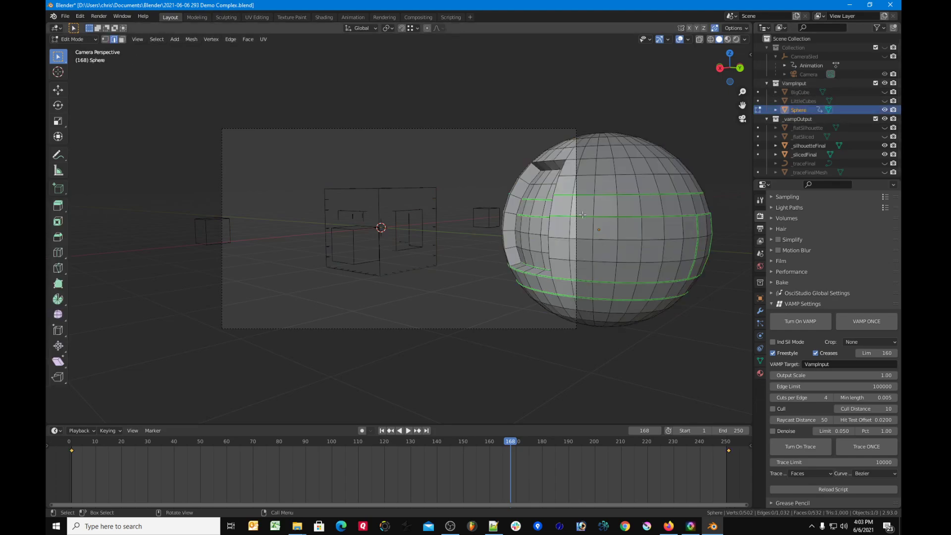
pyautogui.press('Tab')
pyautogui.click(607, 178)
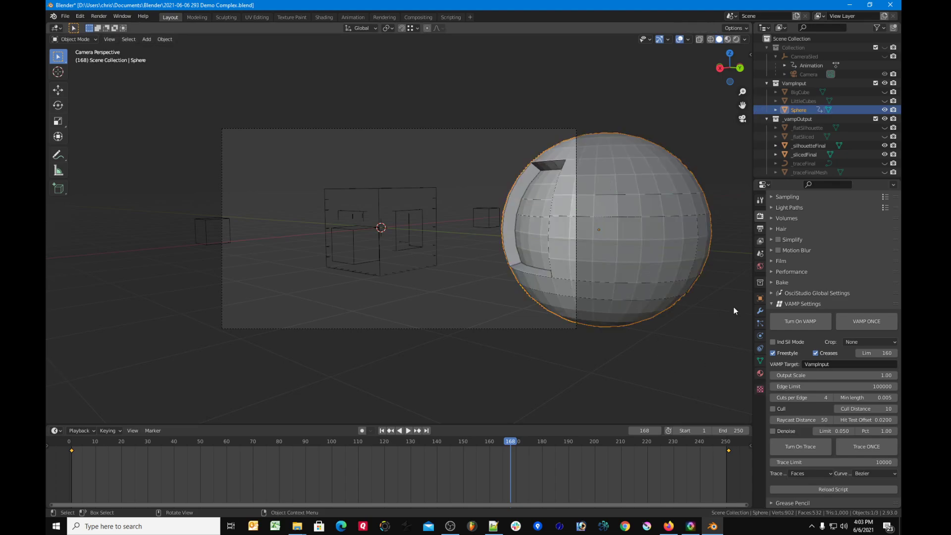
pyautogui.click(884, 110)
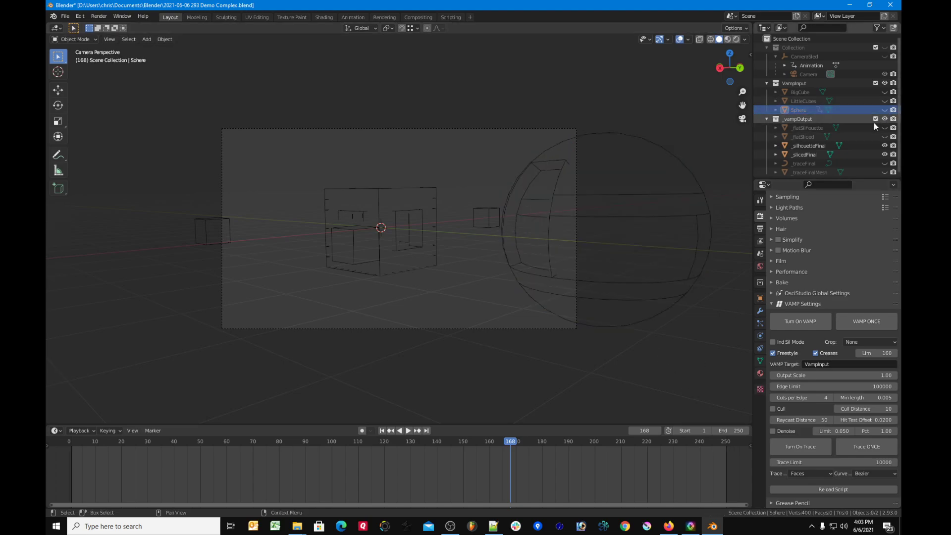
# Make the _vampOutput collection active and look over the available VAMP Crop options
pyautogui.click(794, 118)
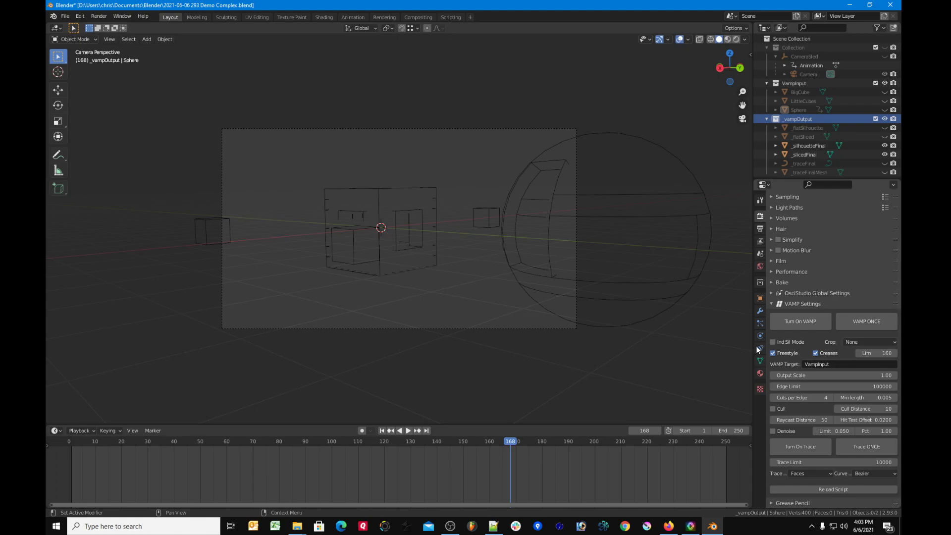
pyautogui.click(858, 341)
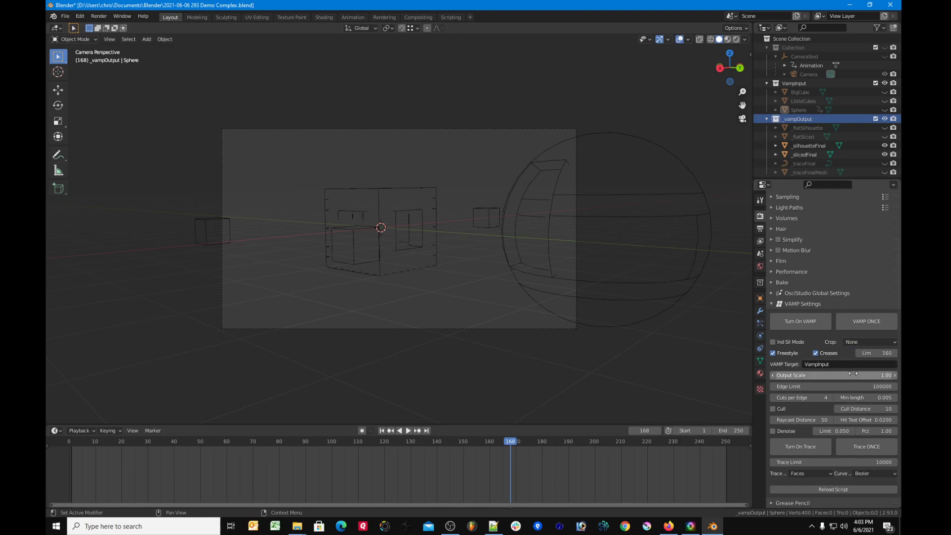
pyautogui.click(852, 342)
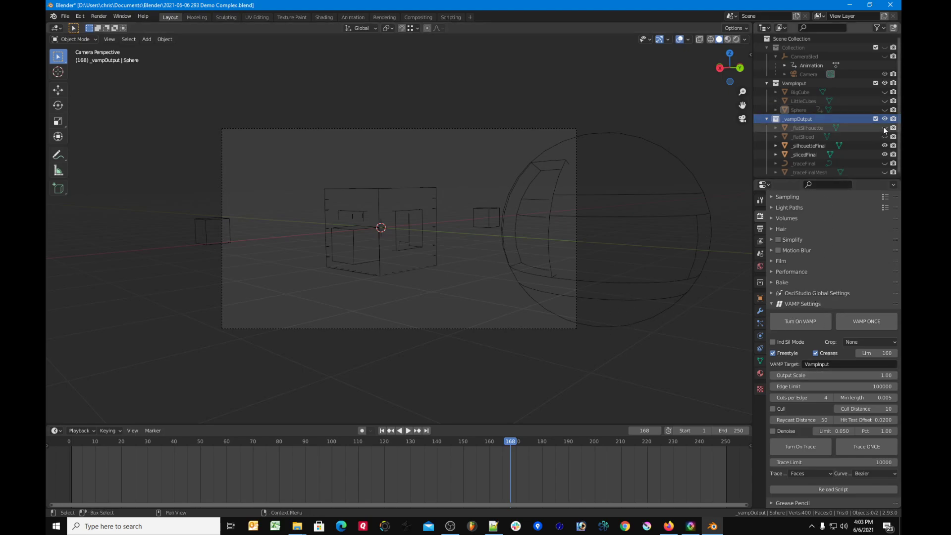
# Show _flatSilhouette and _flatSliced, select _flatSilhouette, and examine the uncropped flat output from the top view
pyautogui.moveTo(885, 127); pyautogui.dragTo(885, 136)
pyautogui.click(813, 127)
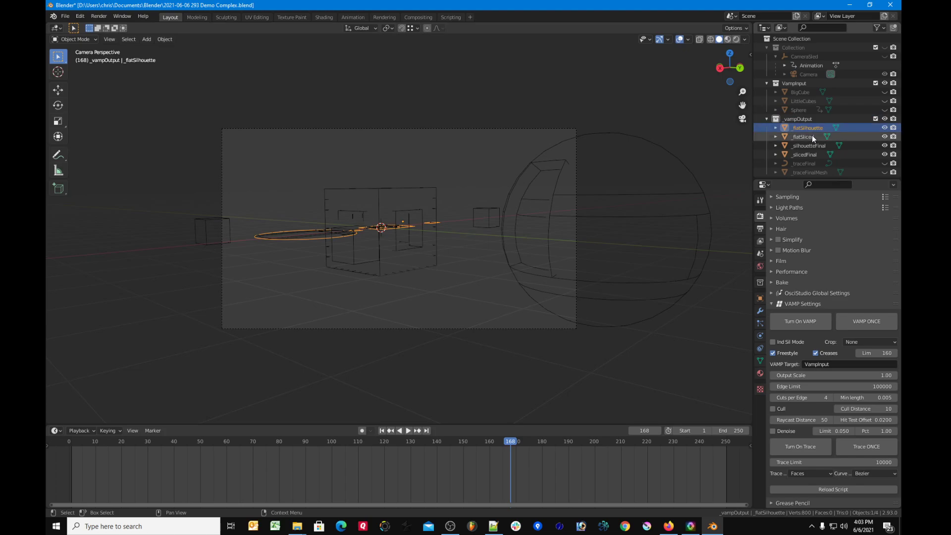
pyautogui.press('KP_7')
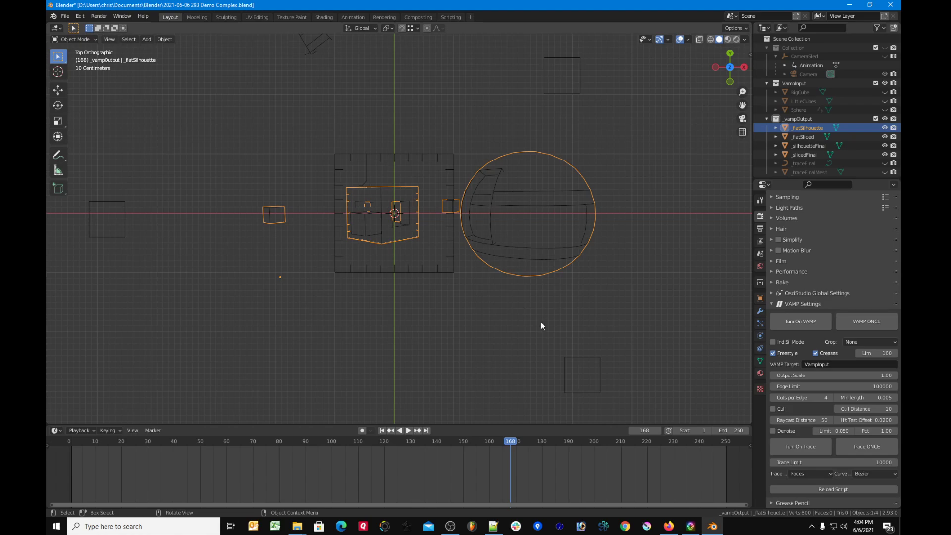
# Set Crop to Frame and run VAMP once in camera view with _flatSilhouette and _flatSliced hidden
pyautogui.click(870, 340)
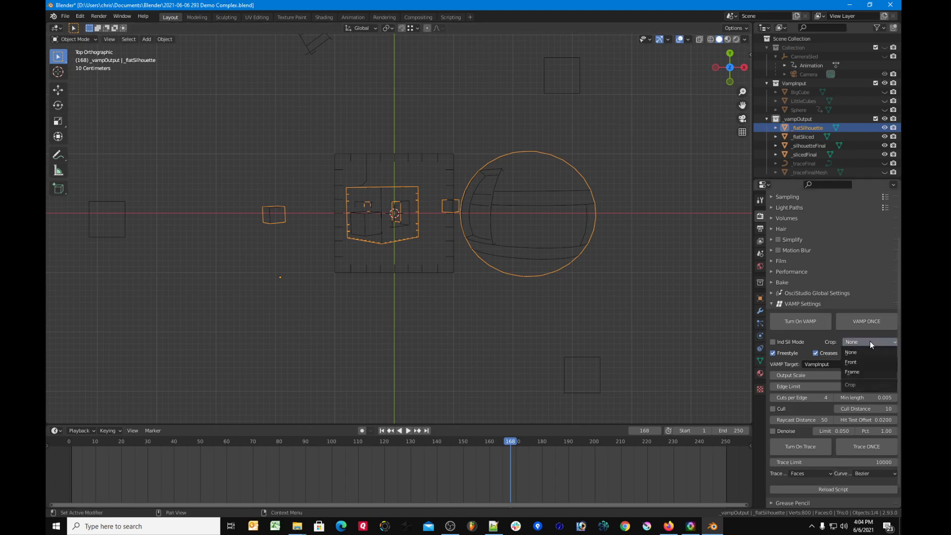
pyautogui.click(858, 371)
pyautogui.press('KP_0')
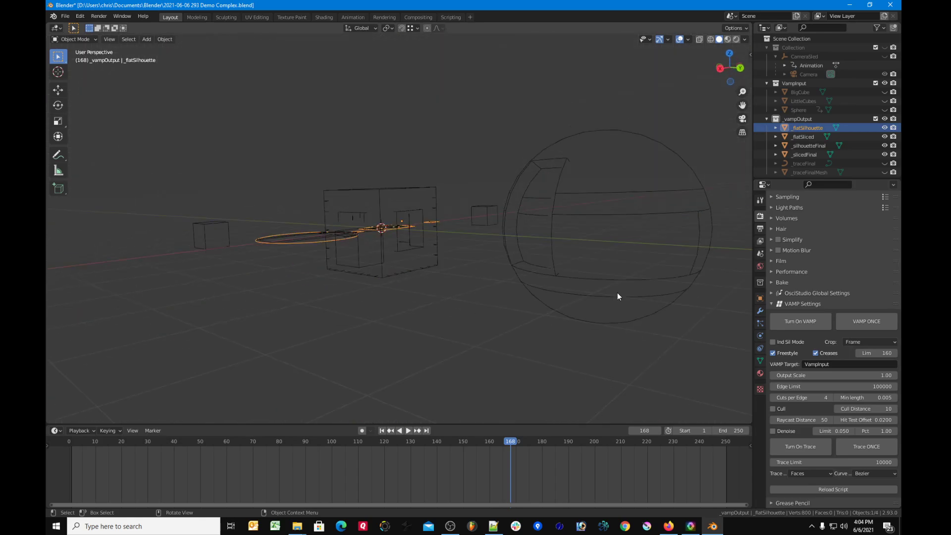
pyautogui.click(884, 127)
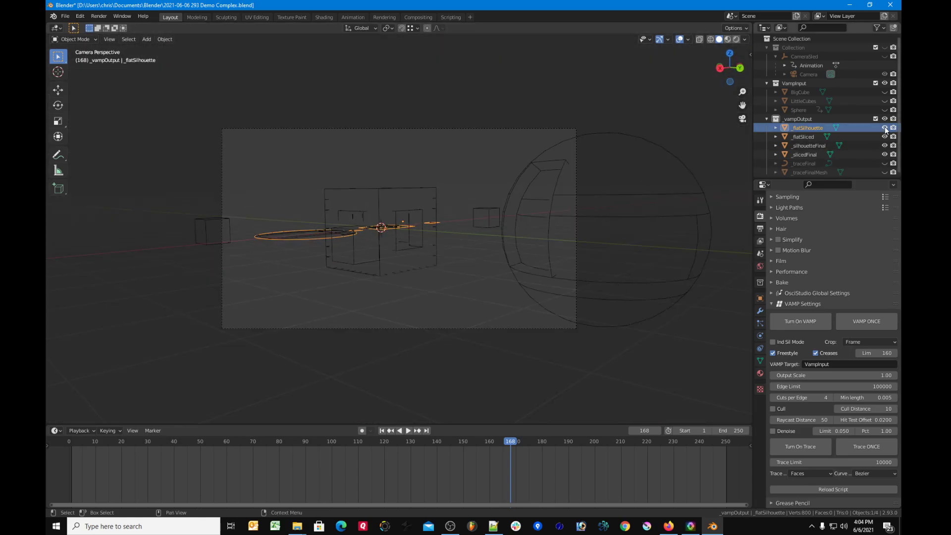
pyautogui.click(883, 136)
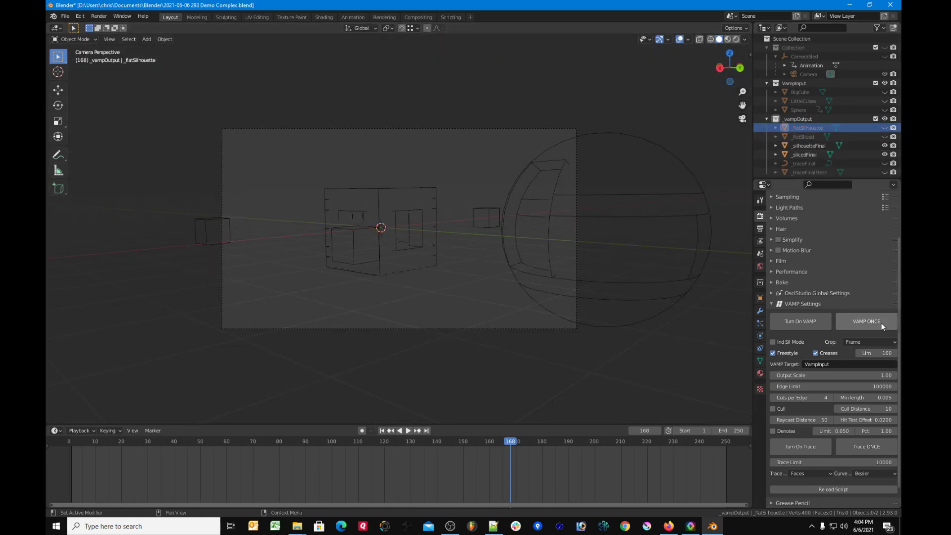
pyautogui.click(866, 322)
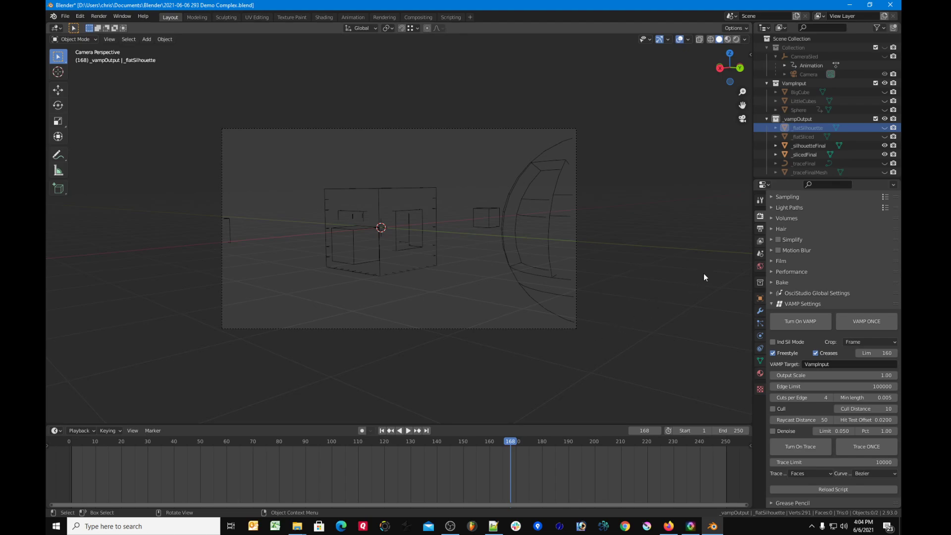
# Show only _flatSilhouette and _flatSliced, hiding _silhouetteFinal and _slicedFinal, and examine the cropped flat output from the top
pyautogui.click(885, 128)
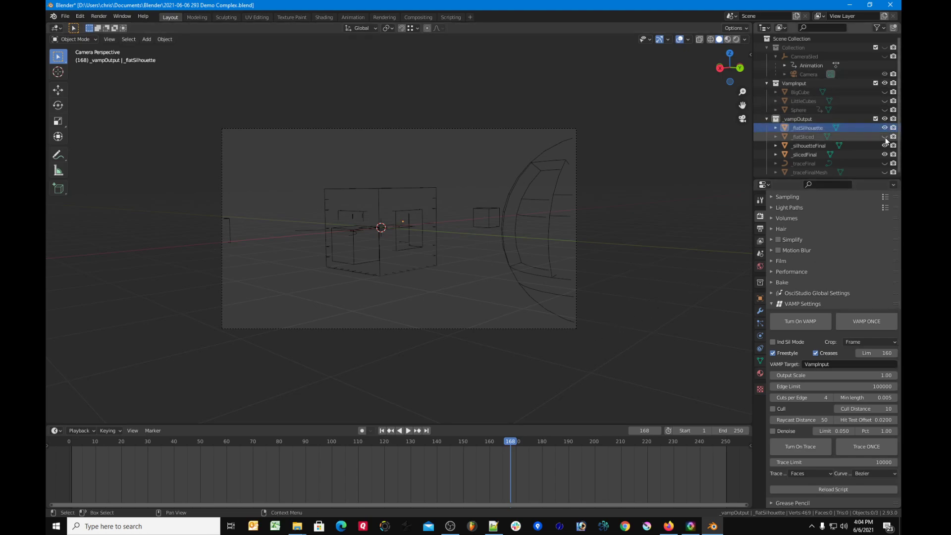
pyautogui.click(884, 137)
pyautogui.click(885, 146)
pyautogui.click(884, 154)
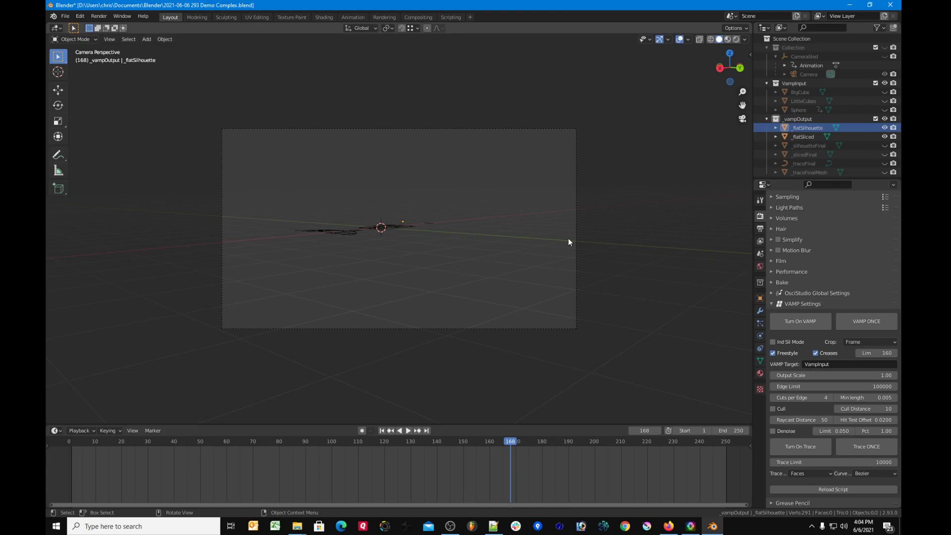
pyautogui.press('KP_7')
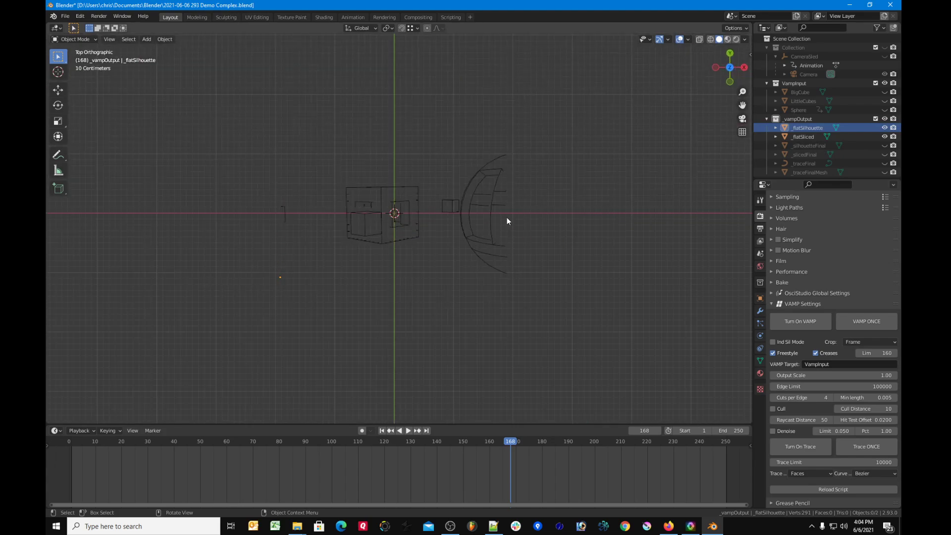
# Show _silhouetteFinal and _slicedFinal again, return to the camera view, and hide _flatSilhouette and _flatSliced
pyautogui.click(885, 146)
pyautogui.click(885, 155)
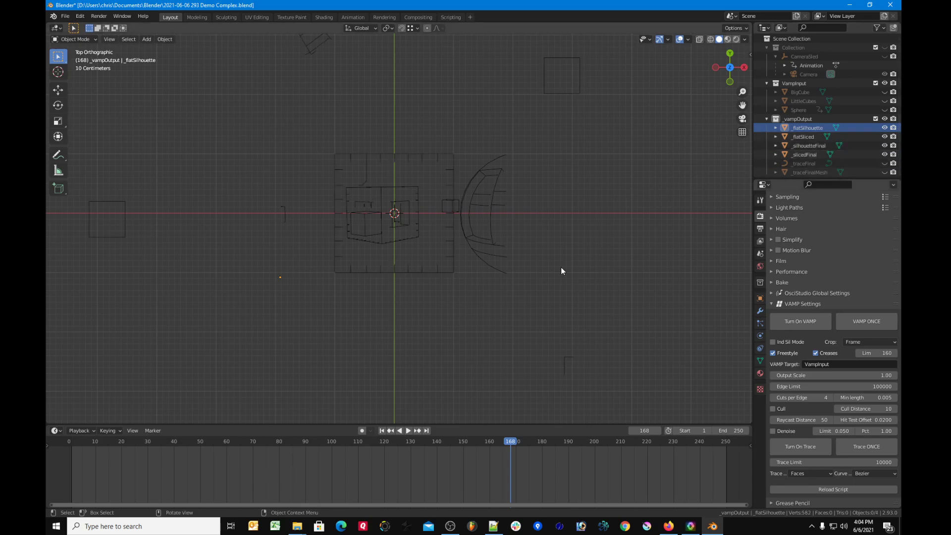
pyautogui.press('KP_0')
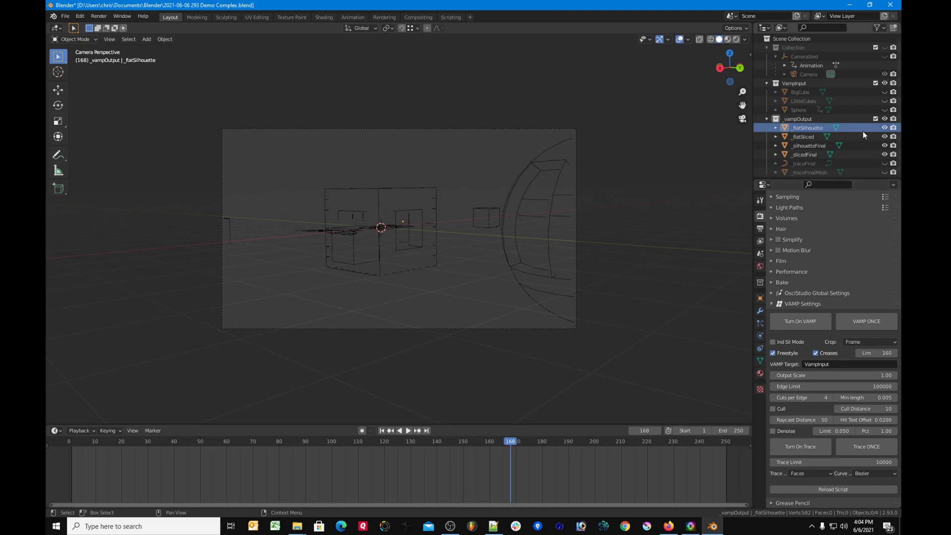
pyautogui.moveTo(885, 128); pyautogui.dragTo(884, 136)
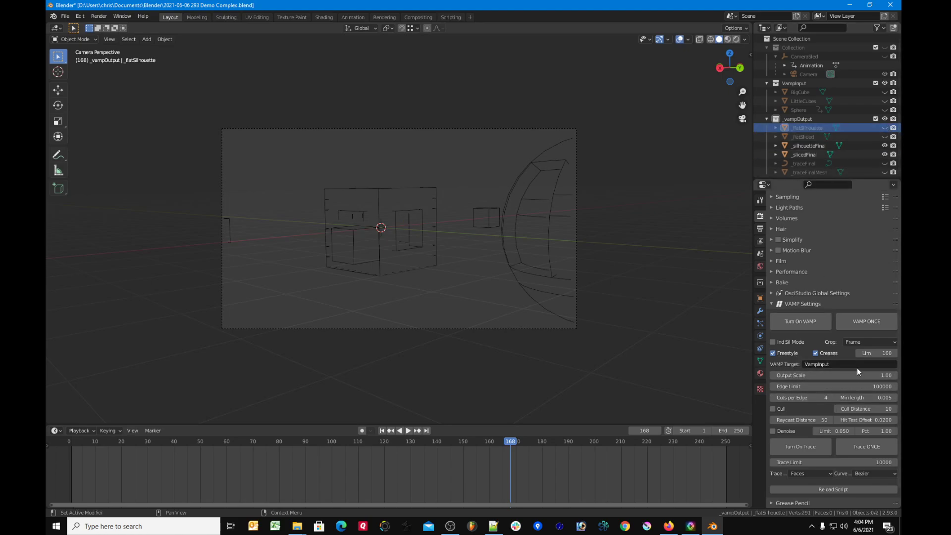
pyautogui.click(864, 342)
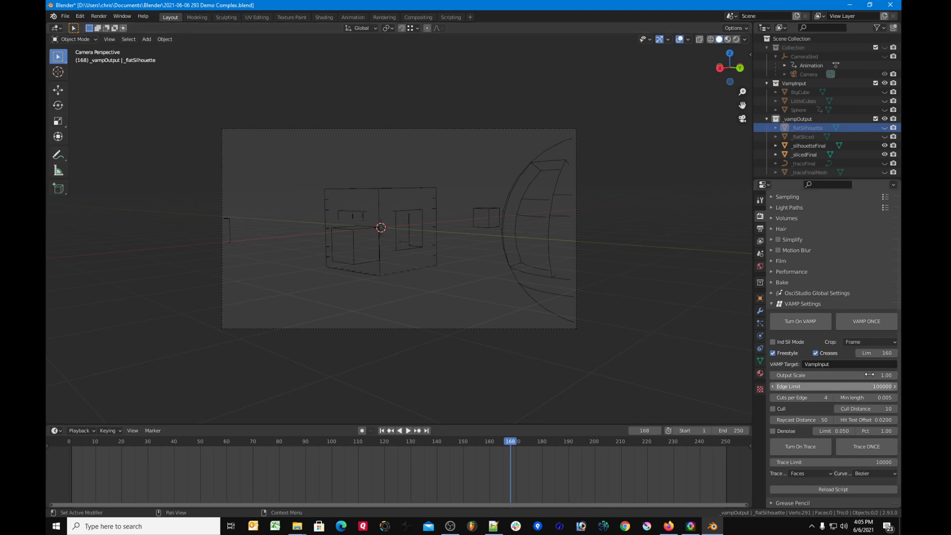
# Inspect _slicedFinal and _silhouetteFinal by selecting them in turn, clear the selection, and run VAMP once with Min length at 0.185
pyautogui.click(872, 343)
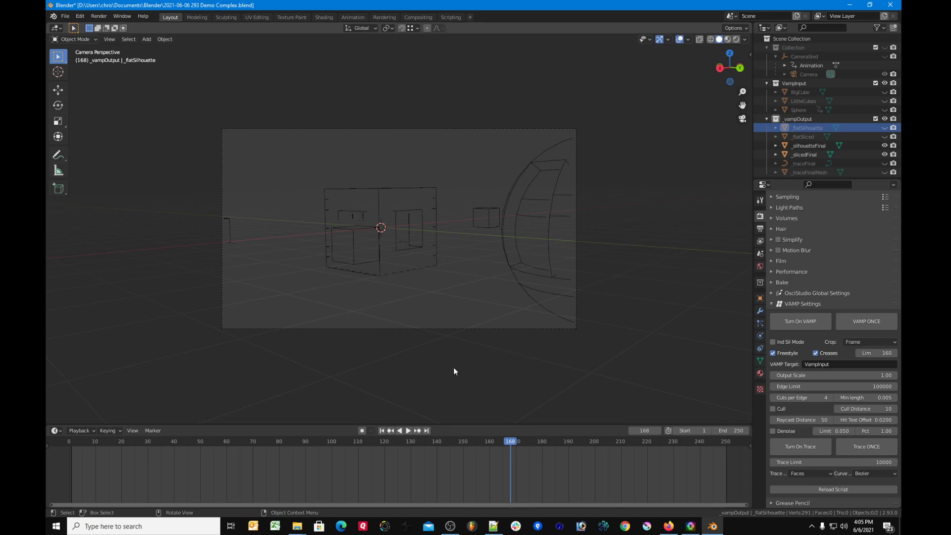
pyautogui.click(551, 161)
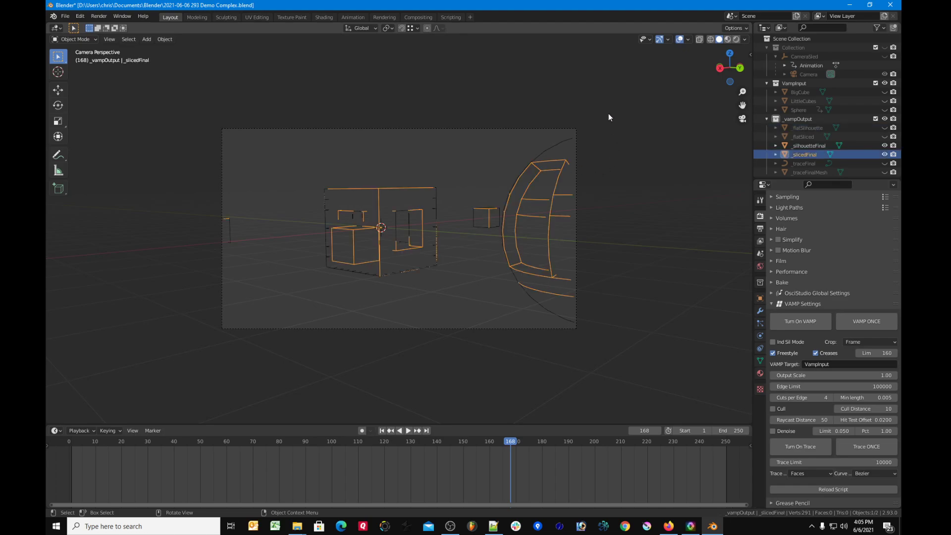
pyautogui.click(367, 273)
pyautogui.click(472, 386)
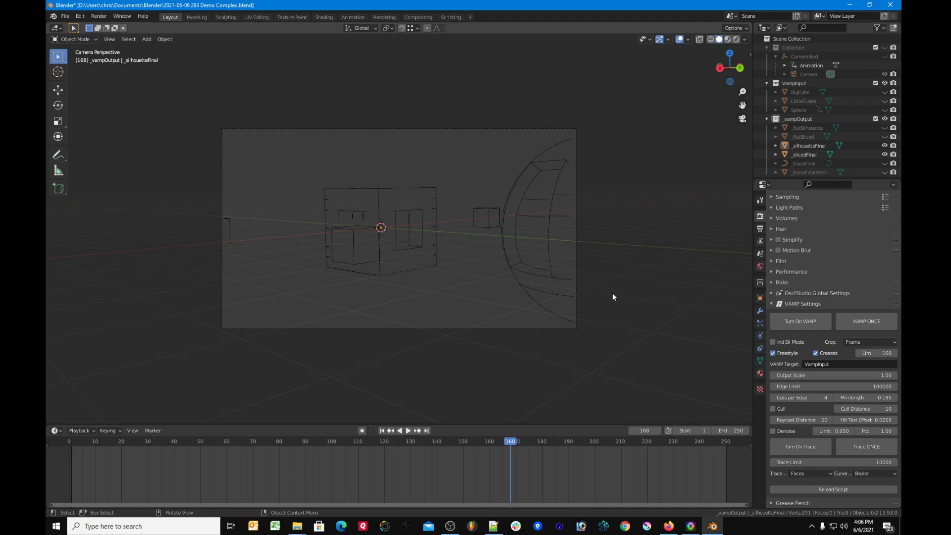
pyautogui.click(873, 322)
# Enable Cull, set Cull Distance to 2, and run VAMP once
pyautogui.click(779, 411)
pyautogui.click(872, 408)
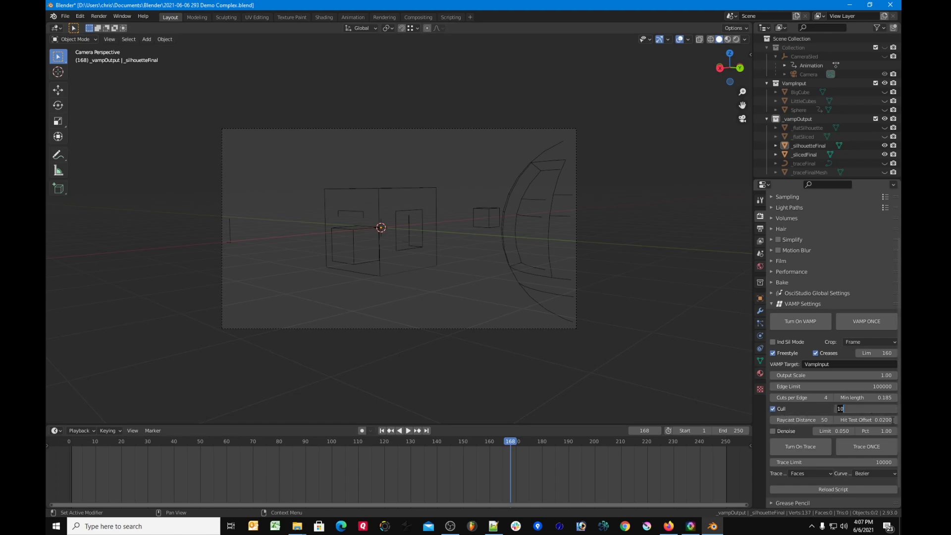
pyautogui.press('BackSpace')
pyautogui.press('BackSpace')
pyautogui.write('2')
pyautogui.press('Return')
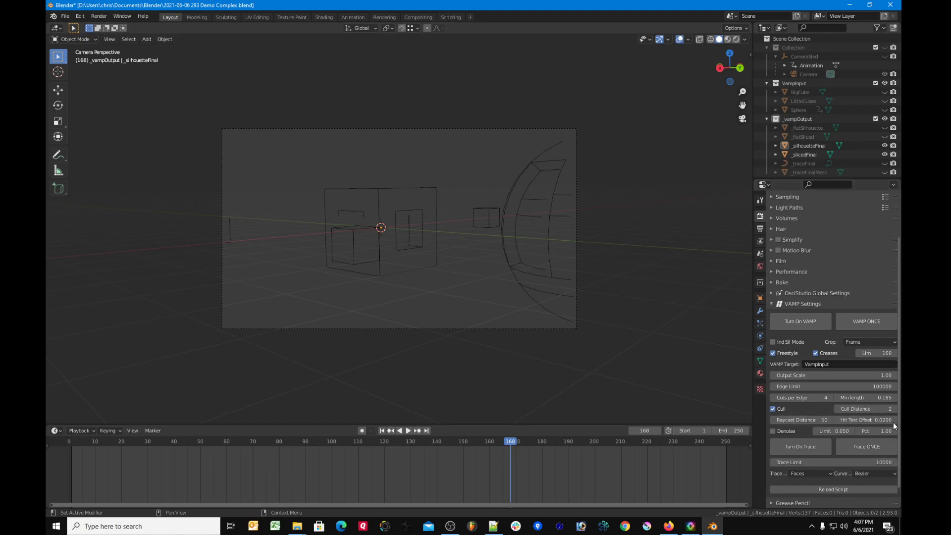
pyautogui.click(871, 322)
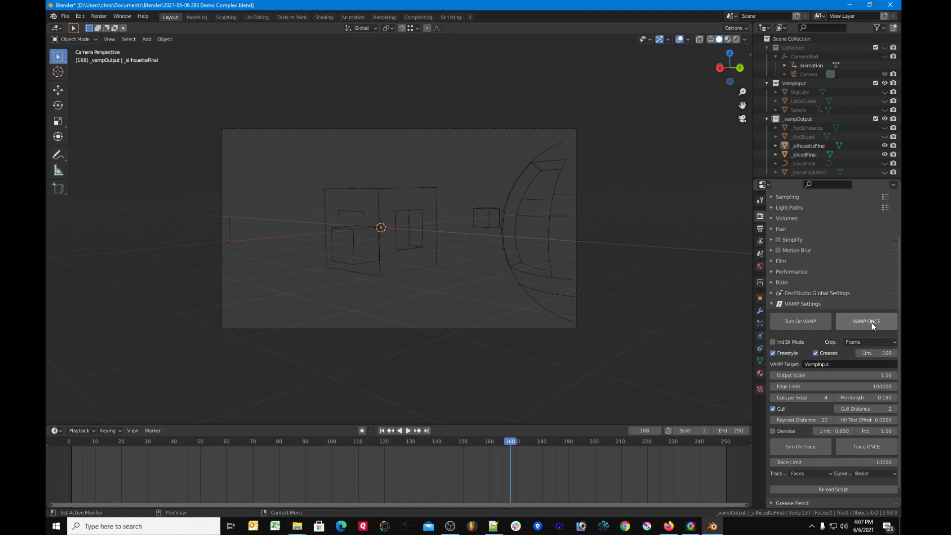
# Set Cull Distance to 1 and turn Cull off
pyautogui.click(869, 409)
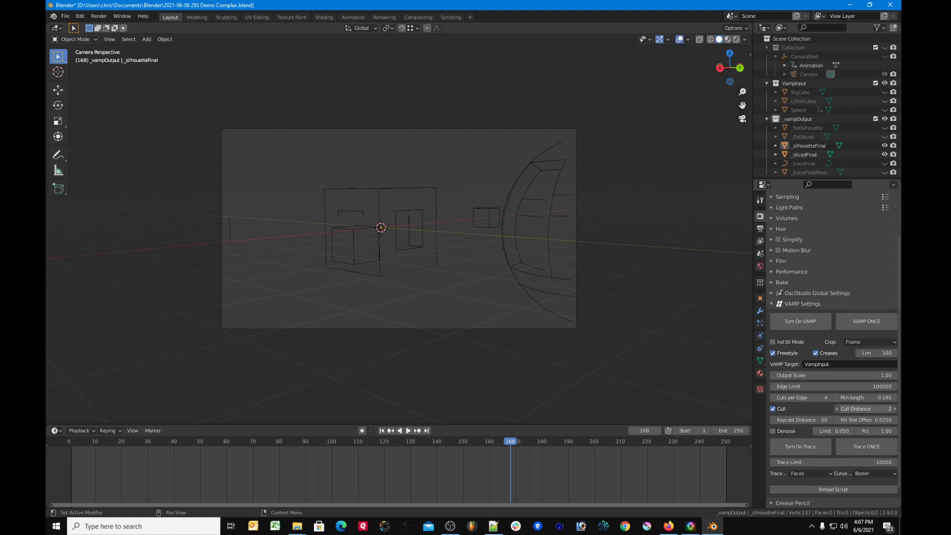
pyautogui.press('BackSpace')
pyautogui.write('1')
pyautogui.press('Return')
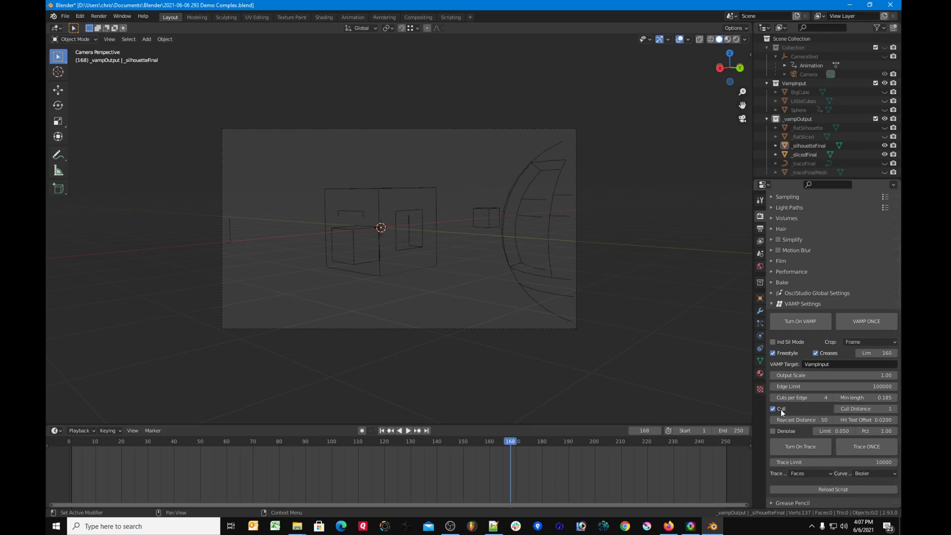
pyautogui.click(813, 409)
pyautogui.click(872, 409)
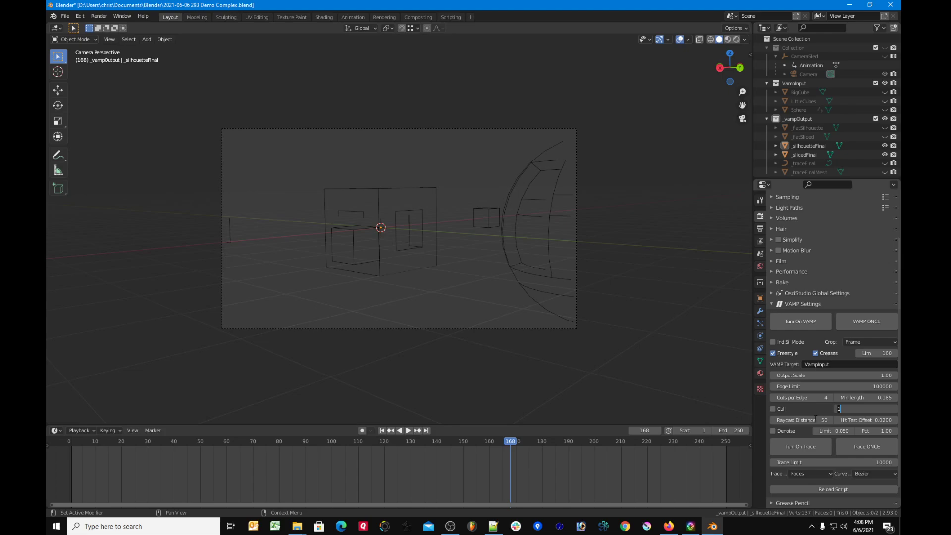
pyautogui.press('Return')
# Set Hit Test Offset to 0.0005 and Min length to 0.005, and run VAMP once
pyautogui.moveTo(872, 420); pyautogui.dragTo(818, 398)
pyautogui.click(867, 318)
pyautogui.click(887, 421)
pyautogui.press('Return')
pyautogui.click(867, 423)
pyautogui.press('Return')
pyautogui.click(870, 321)
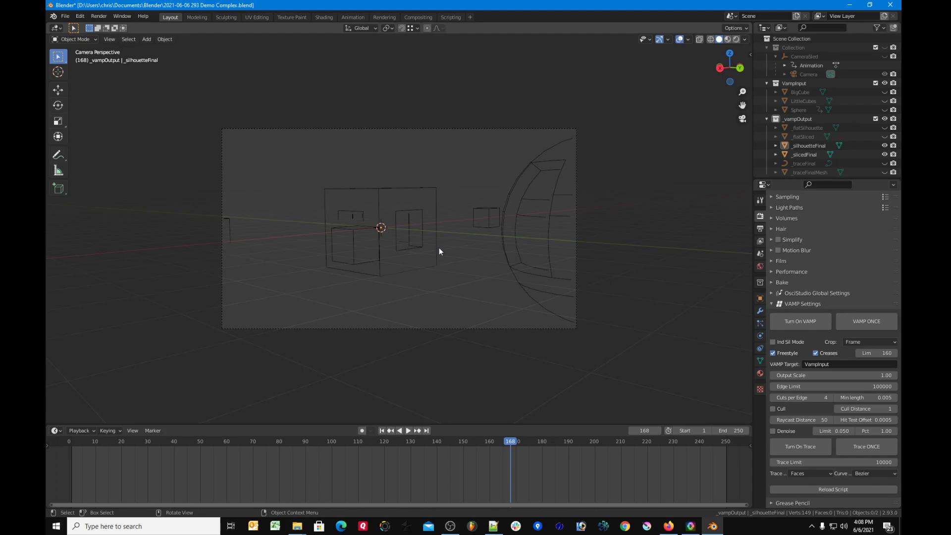
# Move the timeline to frame 138 and run VAMP once, leaving Hit Test Offset at 0.0005
pyautogui.click(865, 419)
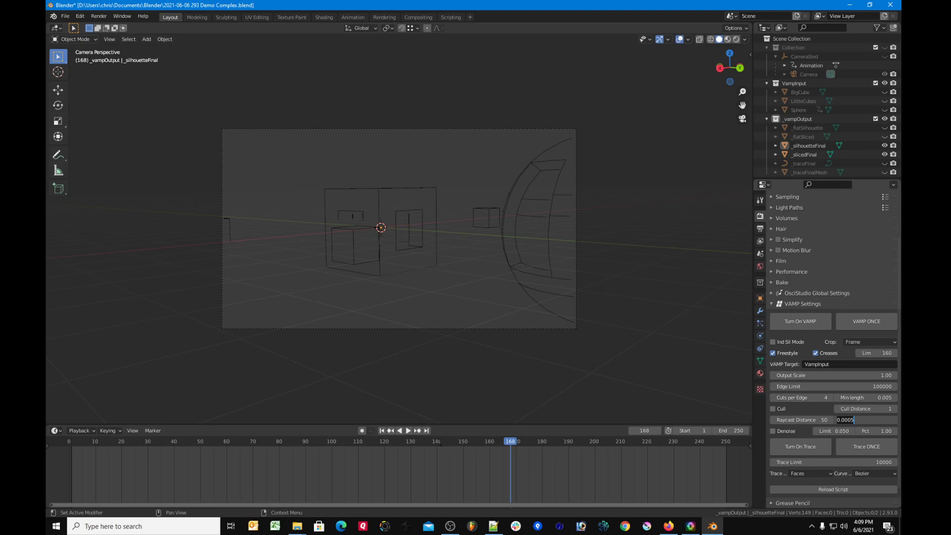
pyautogui.click(432, 441)
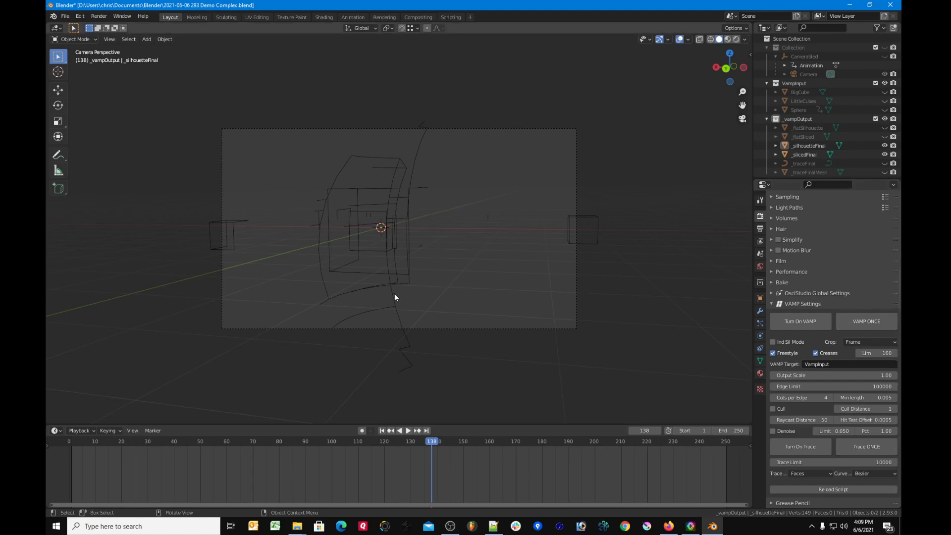
pyautogui.click(876, 321)
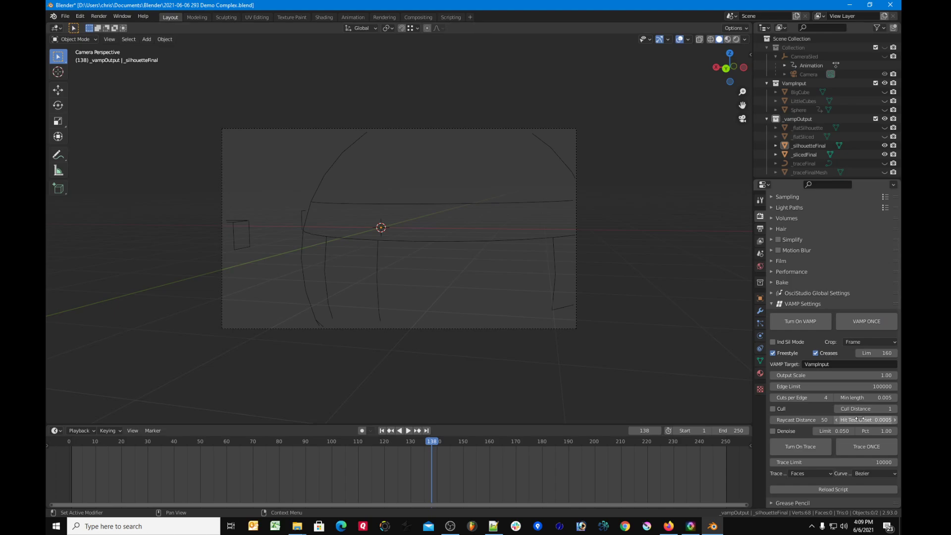
# Switch to the top view and show _flatSilhouette and _flatSliced
pyautogui.scroll(-3, 620, 323)
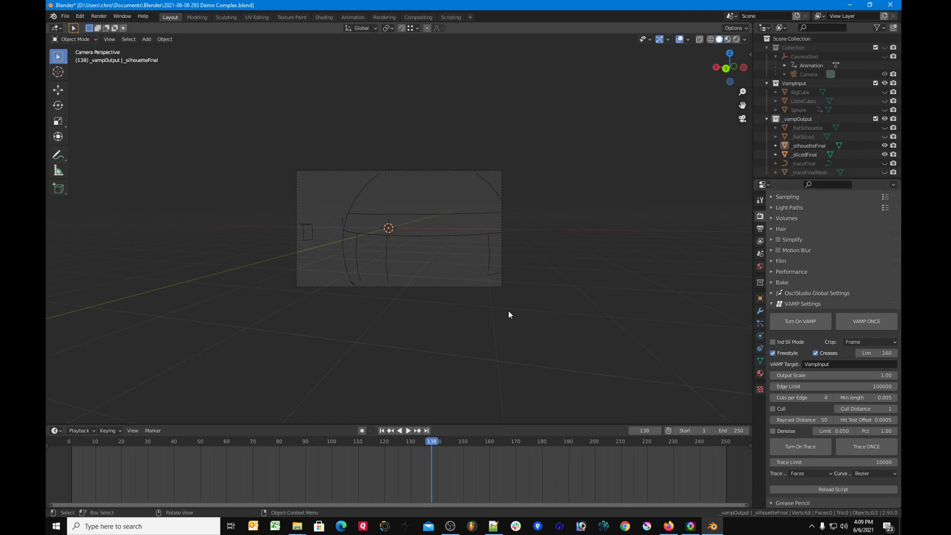
pyautogui.press('KP_7')
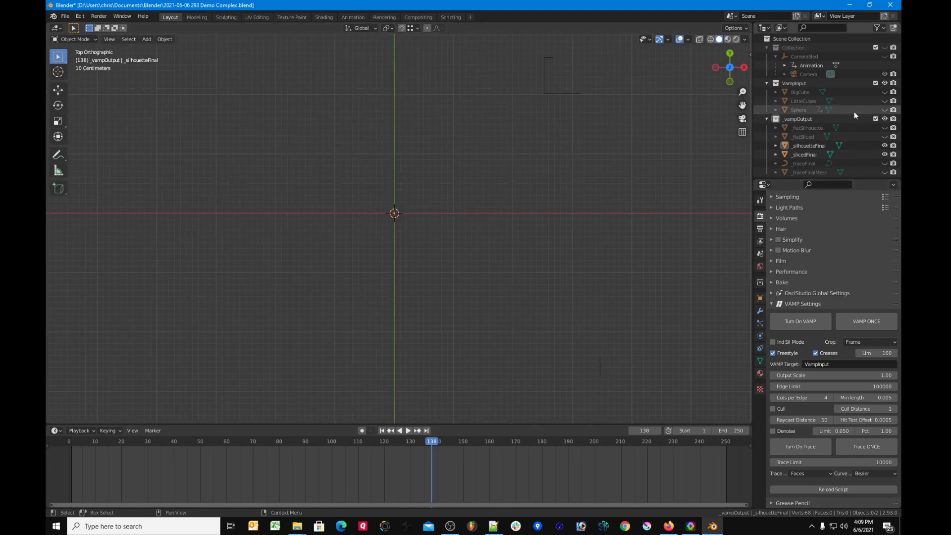
pyautogui.click(885, 128)
pyautogui.click(884, 136)
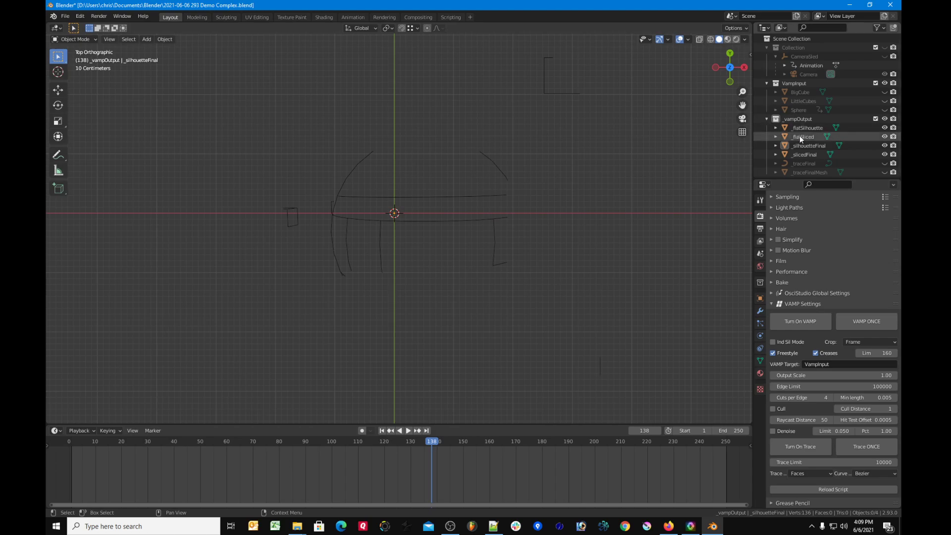
# Turn off Freestyle and Creases, set Crop to None, and run VAMP once
pyautogui.click(856, 320)
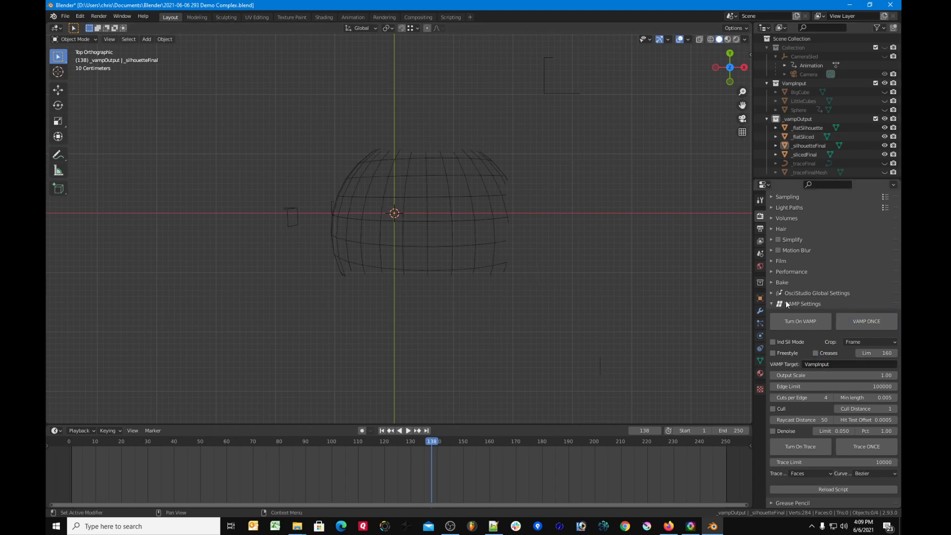
pyautogui.click(855, 342)
pyautogui.click(859, 353)
pyautogui.click(863, 321)
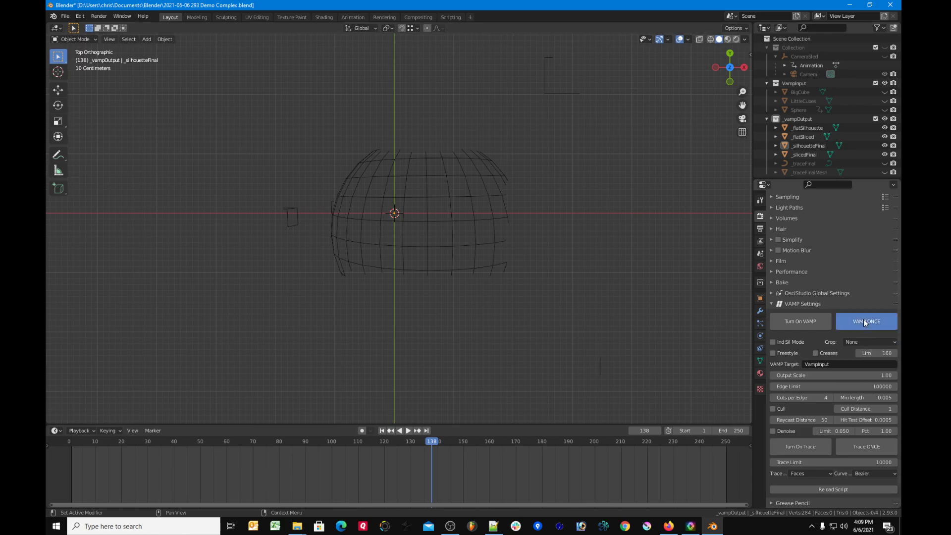
pyautogui.scroll(-5, 511, 223)
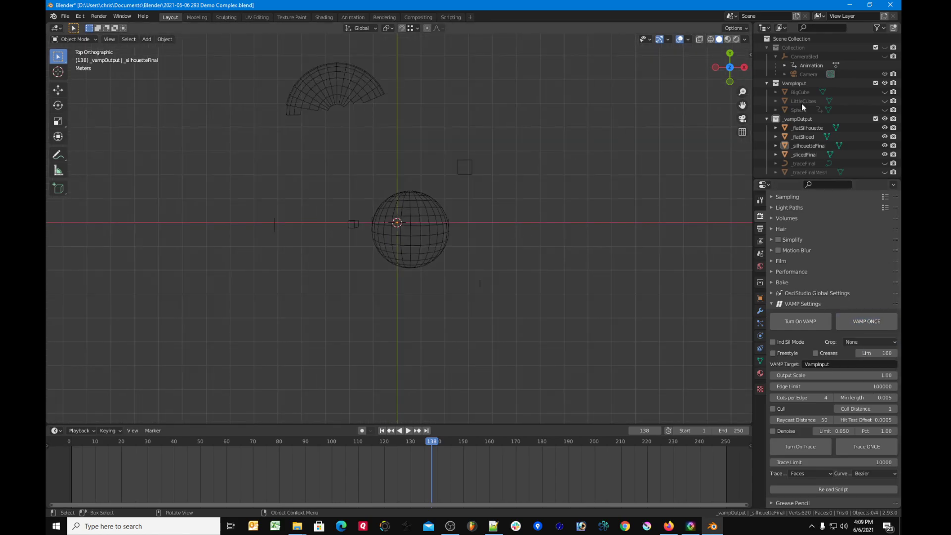
# Hide the VampInput collection and the _silhouetteFinal and _slicedFinal objects
pyautogui.click(884, 83)
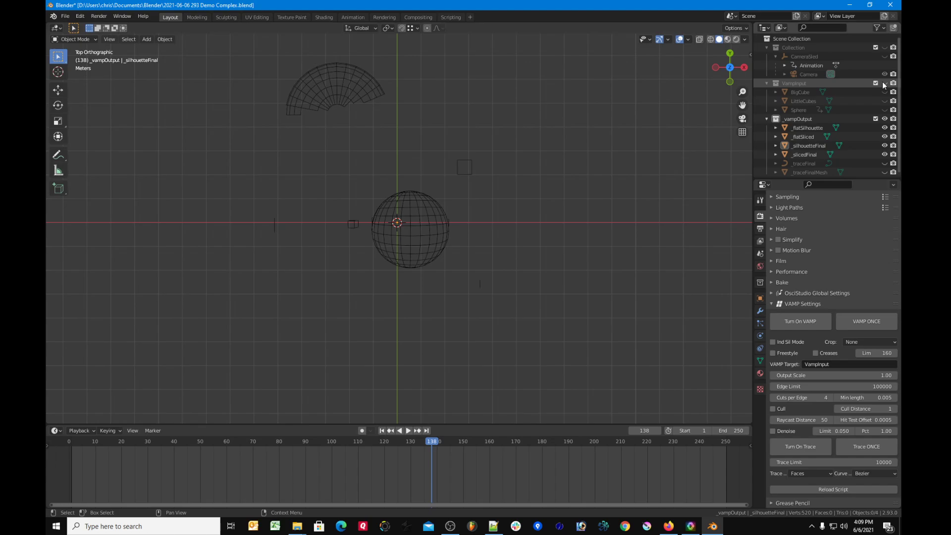
pyautogui.click(472, 169)
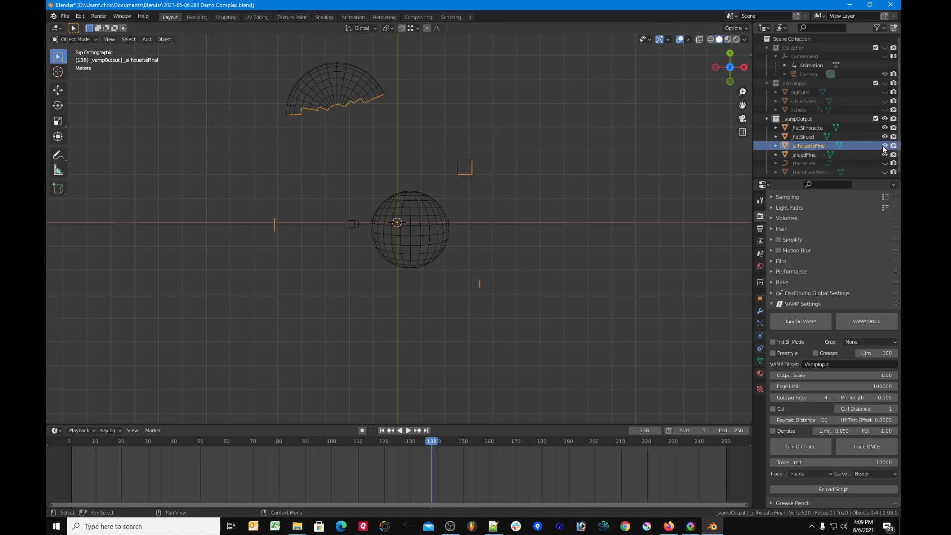
pyautogui.moveTo(884, 146); pyautogui.dragTo(886, 155)
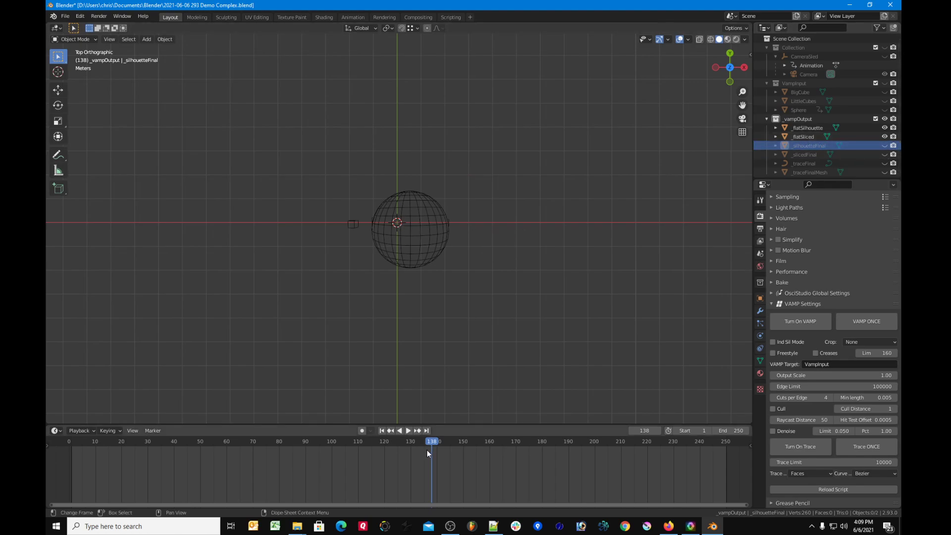
# Move the timeline to frame 52, run VAMP once, and examine the uncropped flat output from the top
pyautogui.click(206, 440)
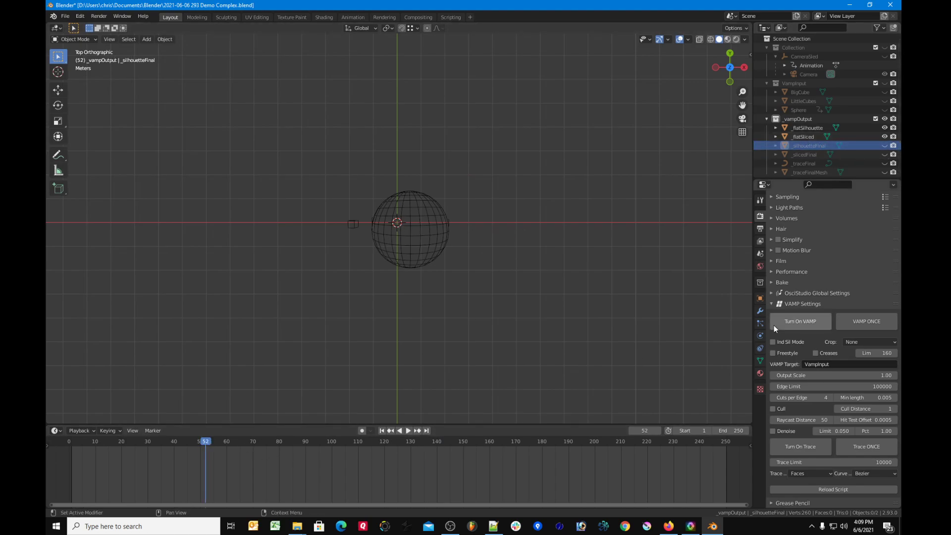
pyautogui.click(869, 320)
pyautogui.scroll(6, 490, 260)
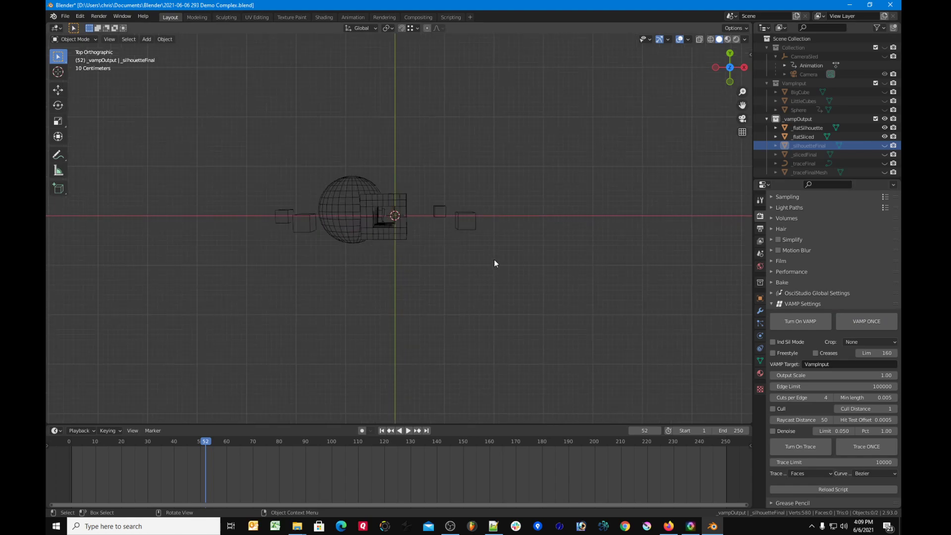
pyautogui.keyDown('shift'); pyautogui.moveTo(495, 219); pyautogui.dragTo(560, 246, button='middle'); pyautogui.keyUp('shift')
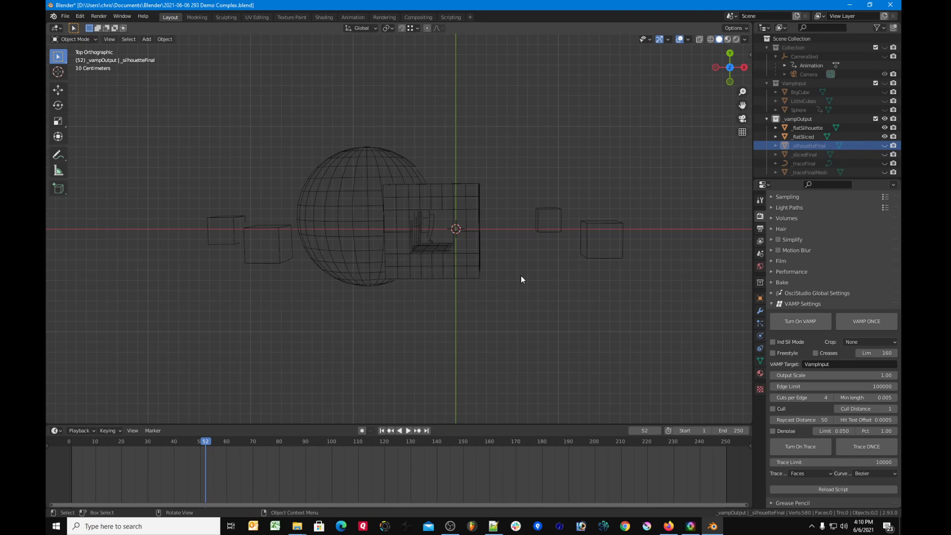
# Compare the output in camera view by temporarily showing _silhouetteFinal and _slicedFinal alongside the flat meshes
pyautogui.press('KP_0')
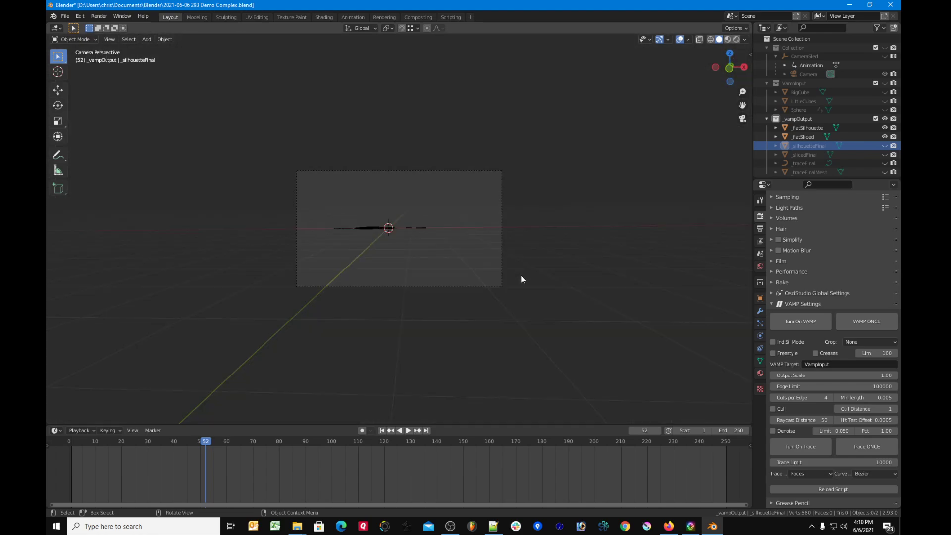
pyautogui.click(884, 154)
pyautogui.click(884, 154)
pyautogui.click(885, 146)
pyautogui.click(885, 155)
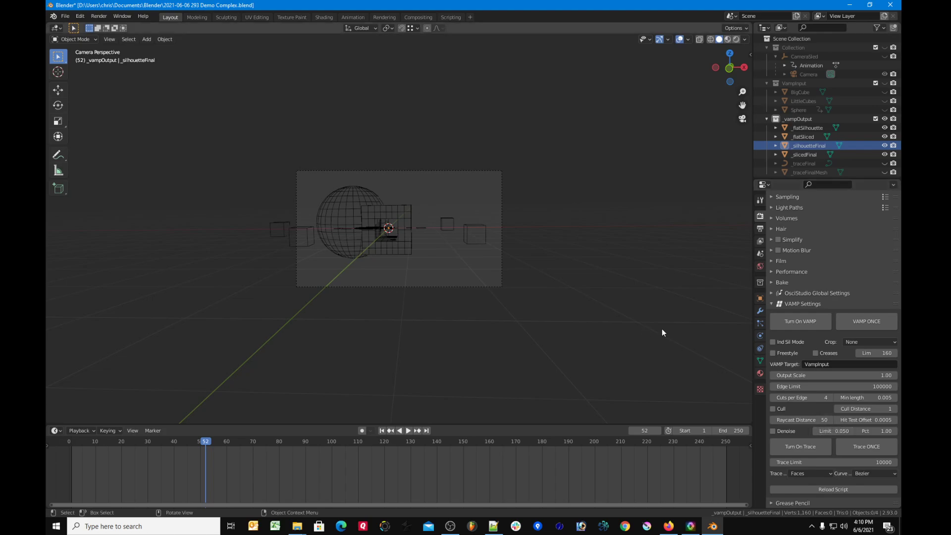
pyautogui.click(885, 145)
# Select _flatSilhouette in the top view, enable Denoise, and run VAMP once
pyautogui.click(803, 127)
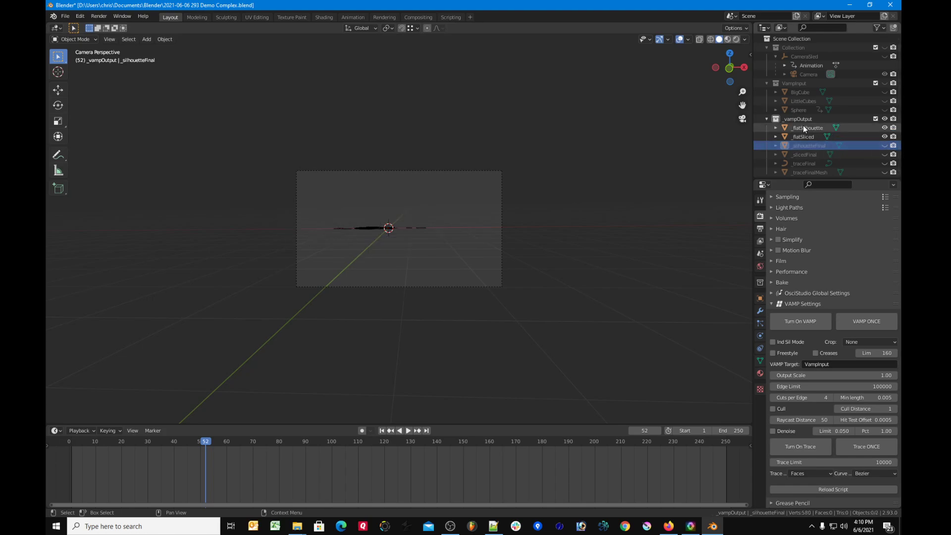
pyautogui.press('KP_7')
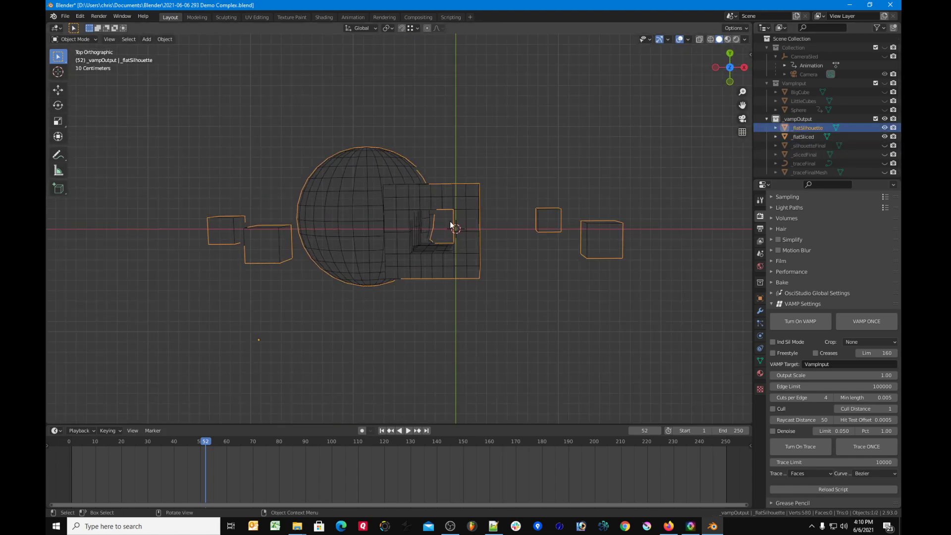
pyautogui.click(787, 430)
pyautogui.click(864, 319)
# Set the Denoise Limit to 0.100 and run VAMP once
pyautogui.click(832, 430)
pyautogui.write('100')
pyautogui.press('Return')
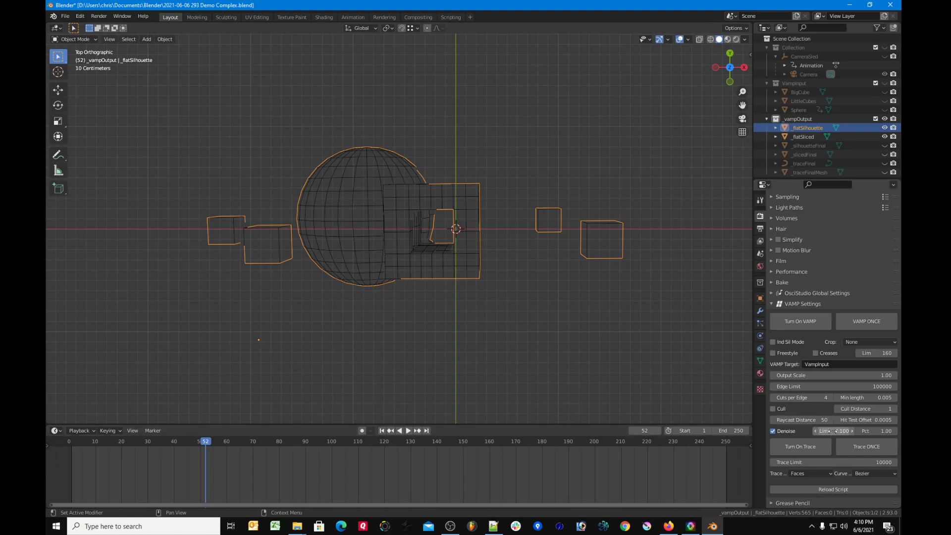
pyautogui.click(859, 319)
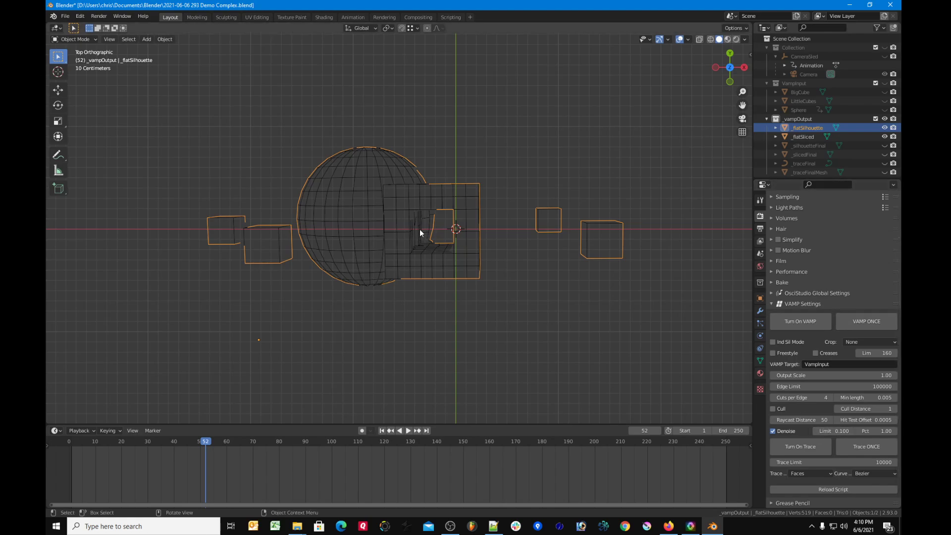
# Set the Denoise Limit to 0.200, run VAMP once, and examine the flat silhouette up close
pyautogui.click(823, 420)
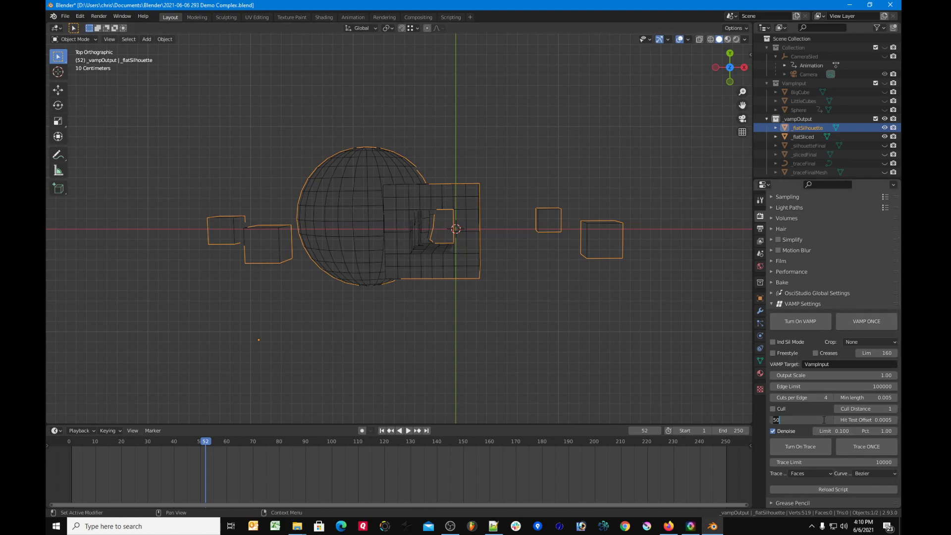
pyautogui.press('Return')
pyautogui.click(831, 431)
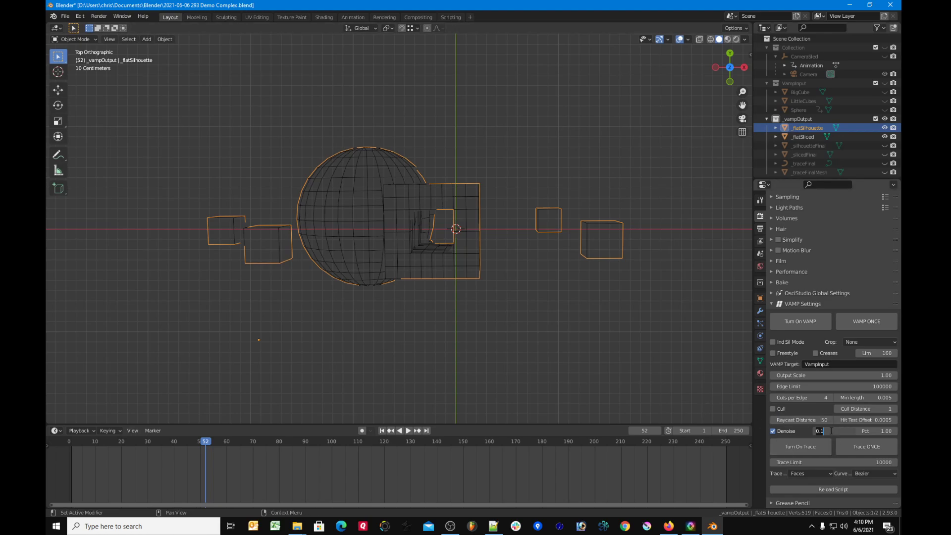
pyautogui.press('BackSpace')
pyautogui.write('2')
pyautogui.press('Return')
pyautogui.click(858, 321)
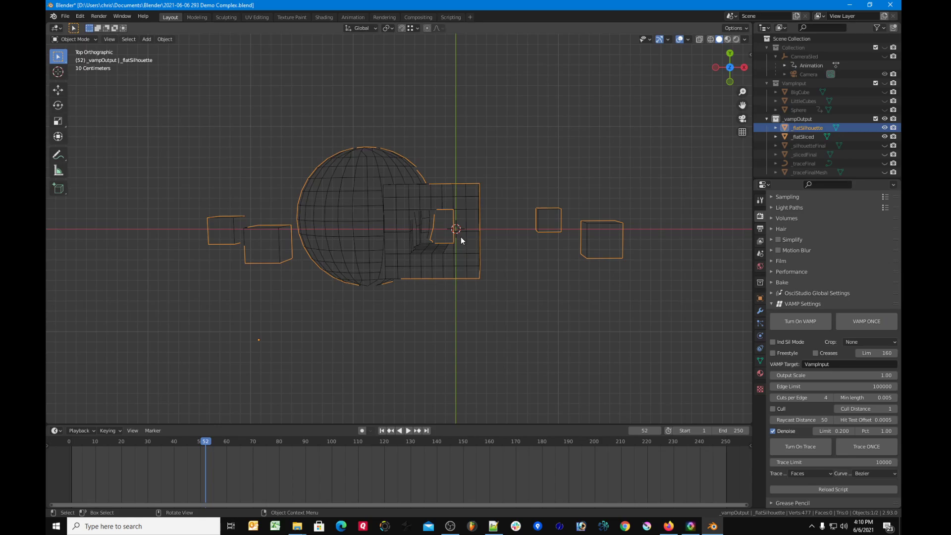
pyautogui.scroll(3, 443, 242)
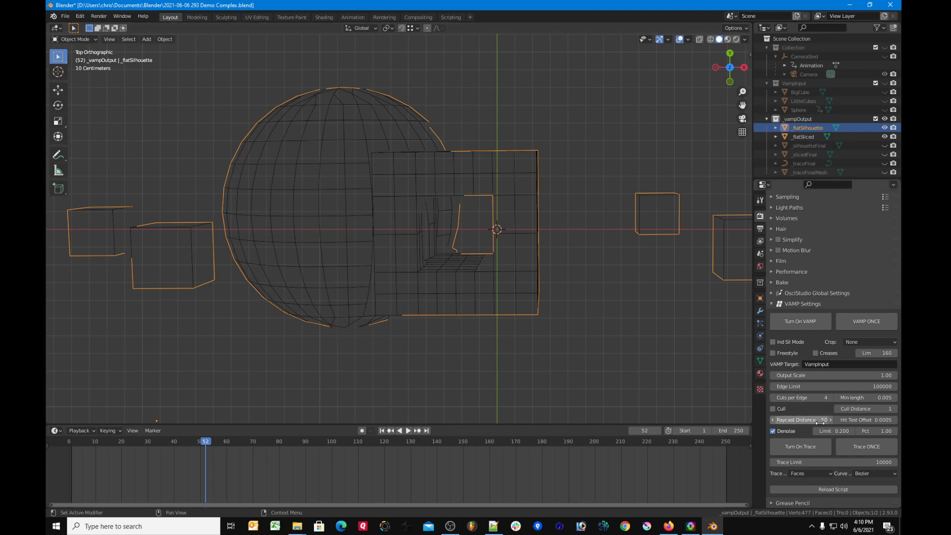
pyautogui.click(837, 431)
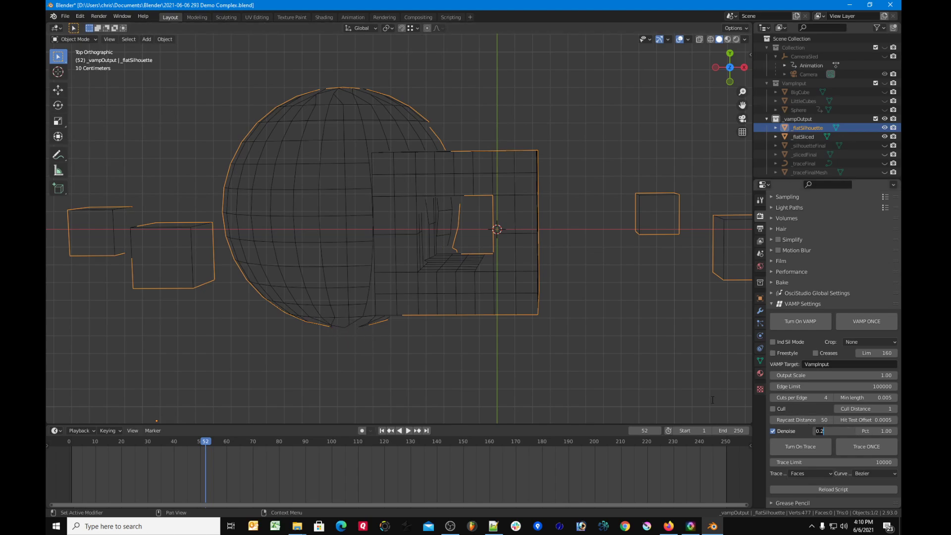
pyautogui.press('Return')
pyautogui.scroll(-2, 560, 276)
pyautogui.scroll(-1, 560, 279)
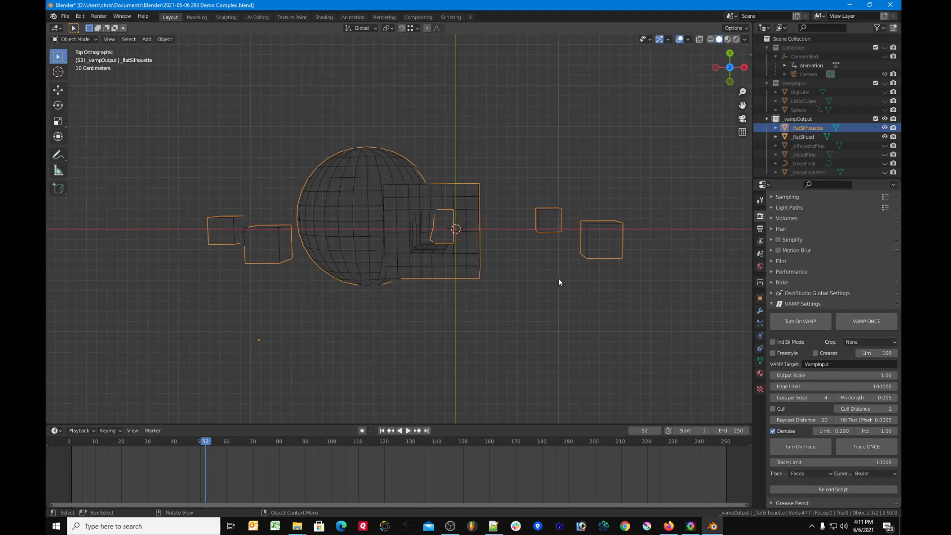